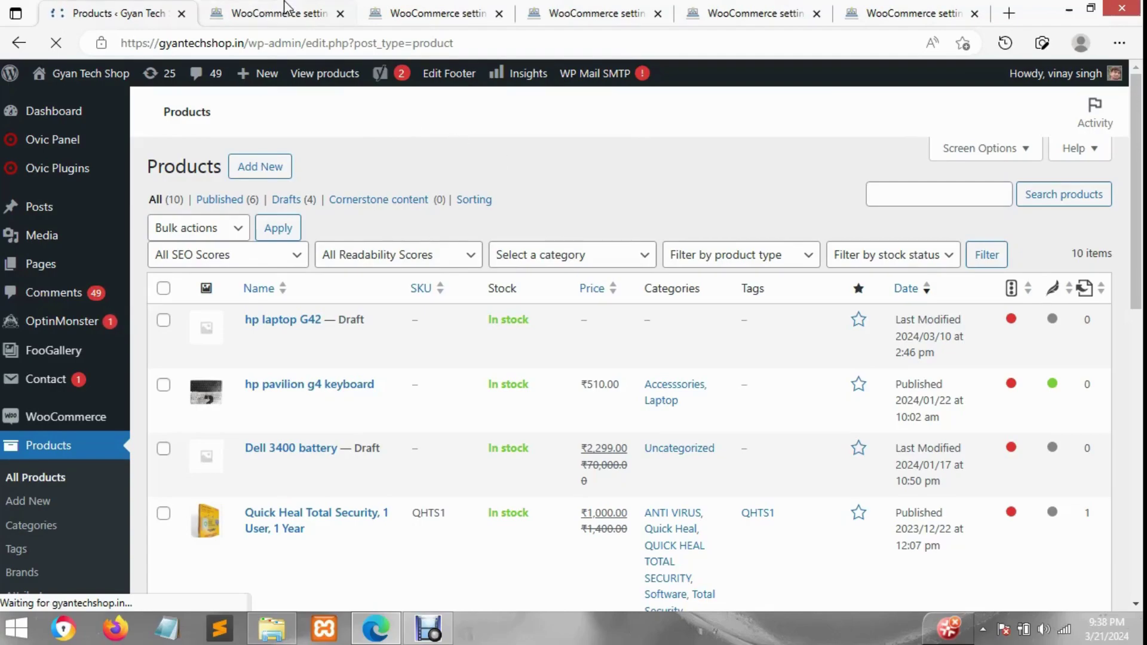
- Examine the general section of the WooCommerce product settings, from shop pages to measurements and reviews
click(290, 9)
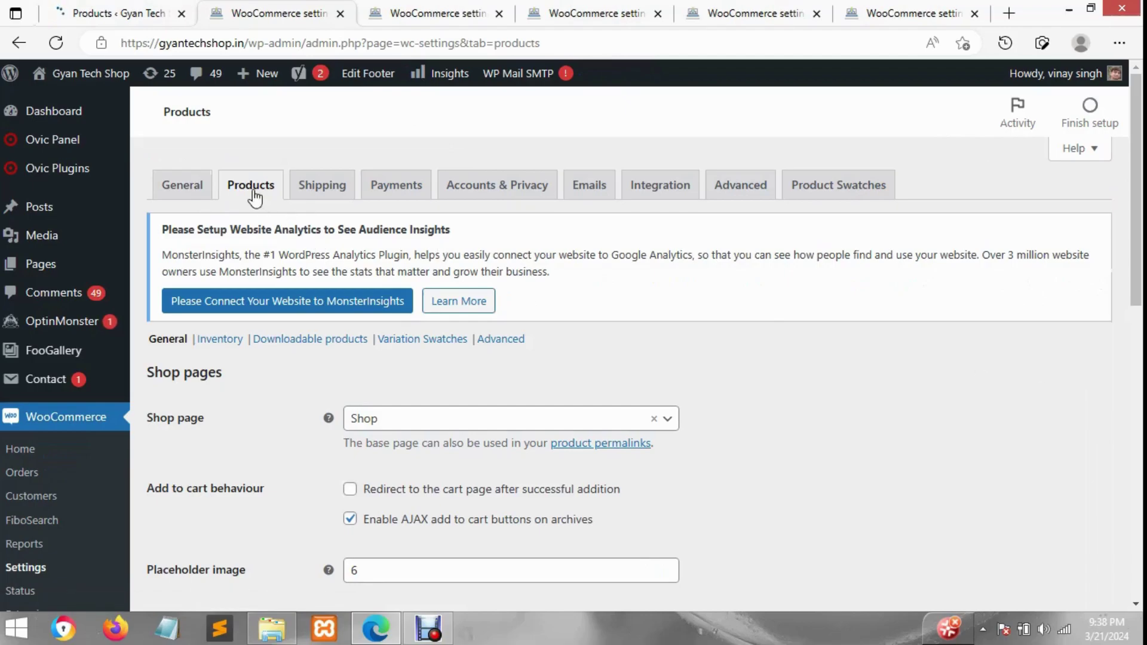
scroll(75, 455, down, 1)
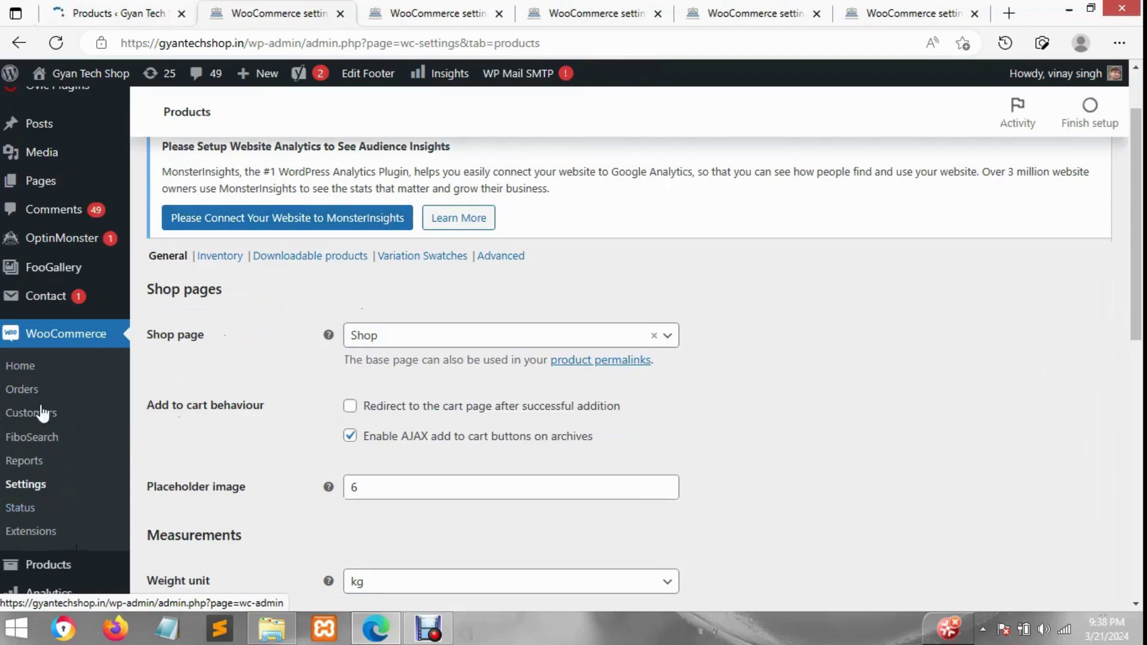
scroll(896, 357, up, 1)
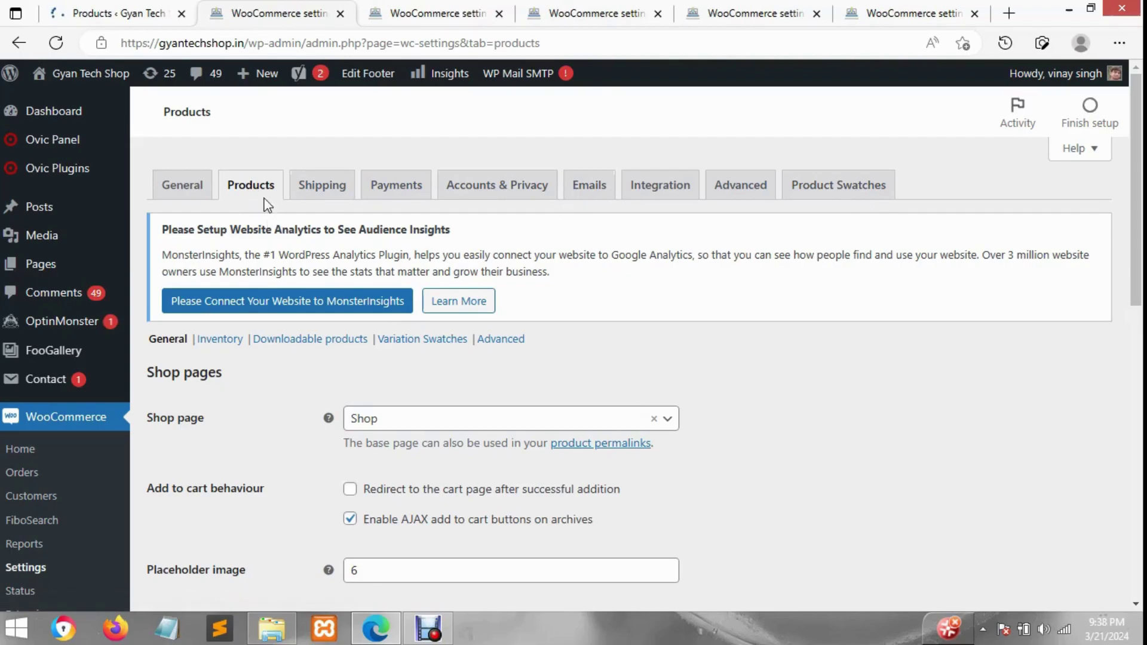
scroll(267, 261, down, 4)
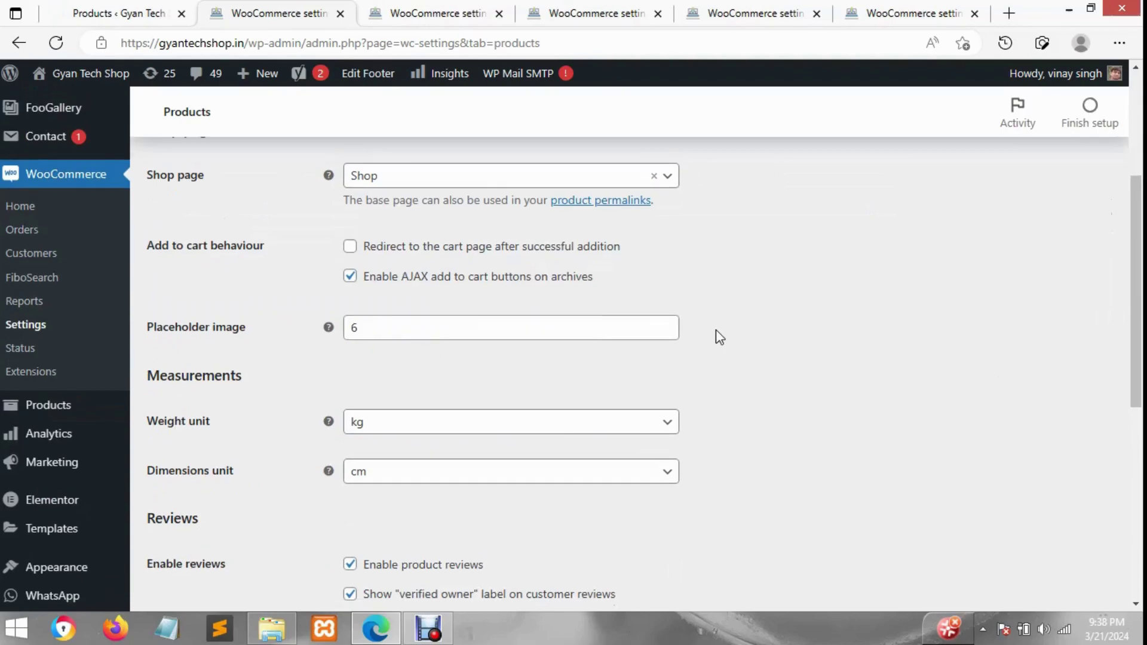
scroll(528, 215, up, 1)
scroll(200, 228, up, 1)
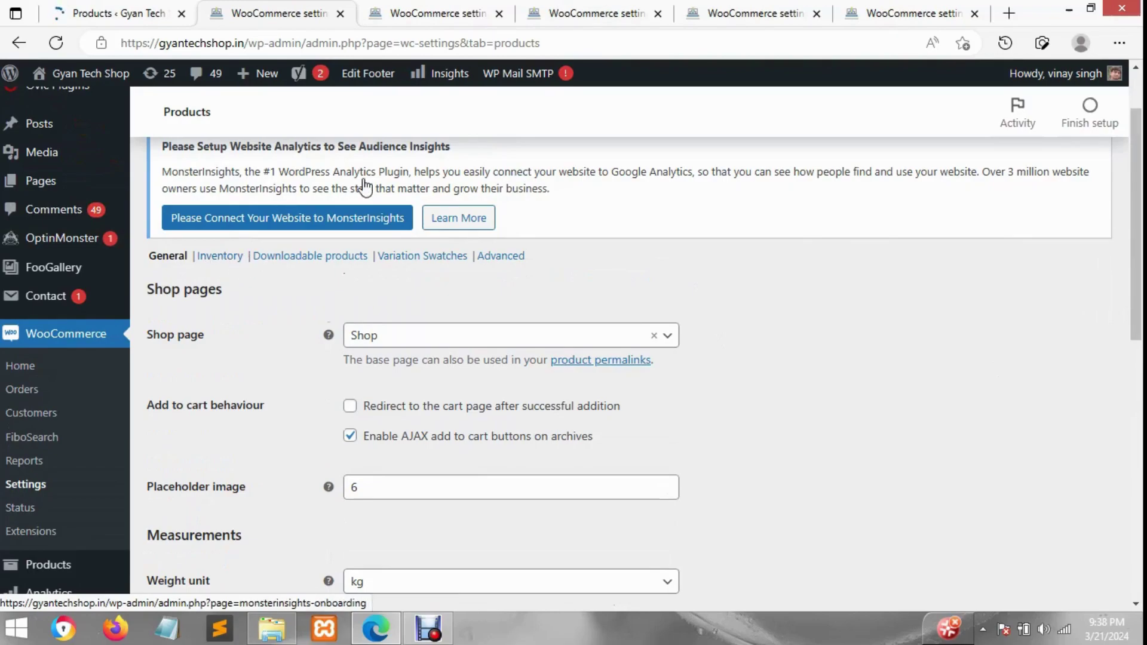
scroll(311, 187, up, 1)
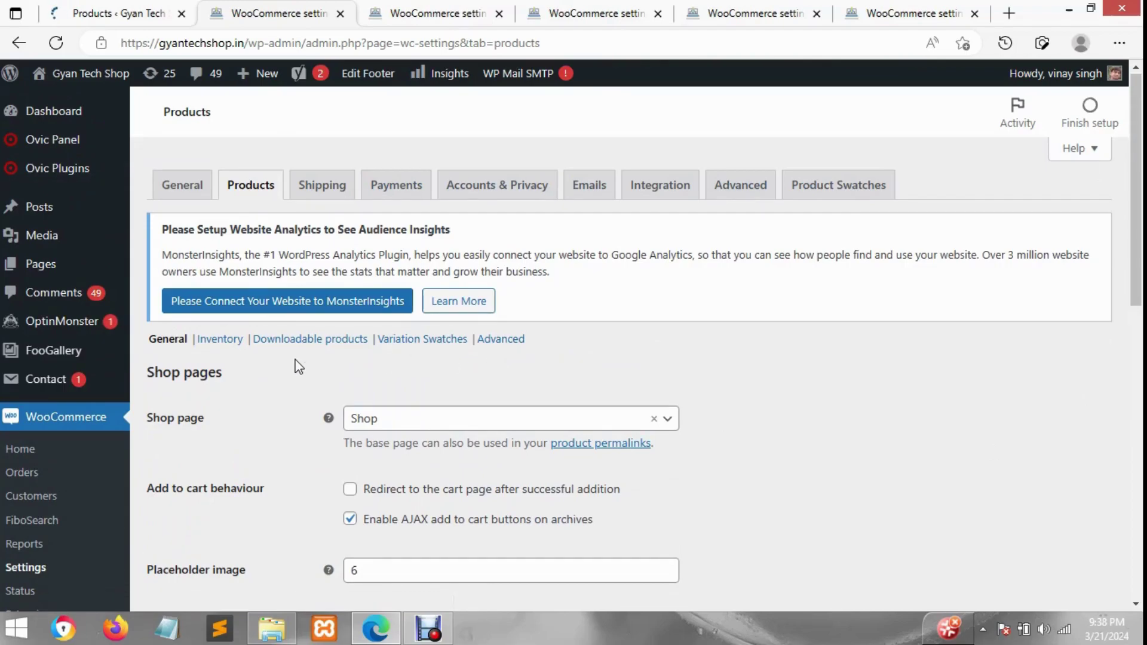
scroll(291, 370, down, 1)
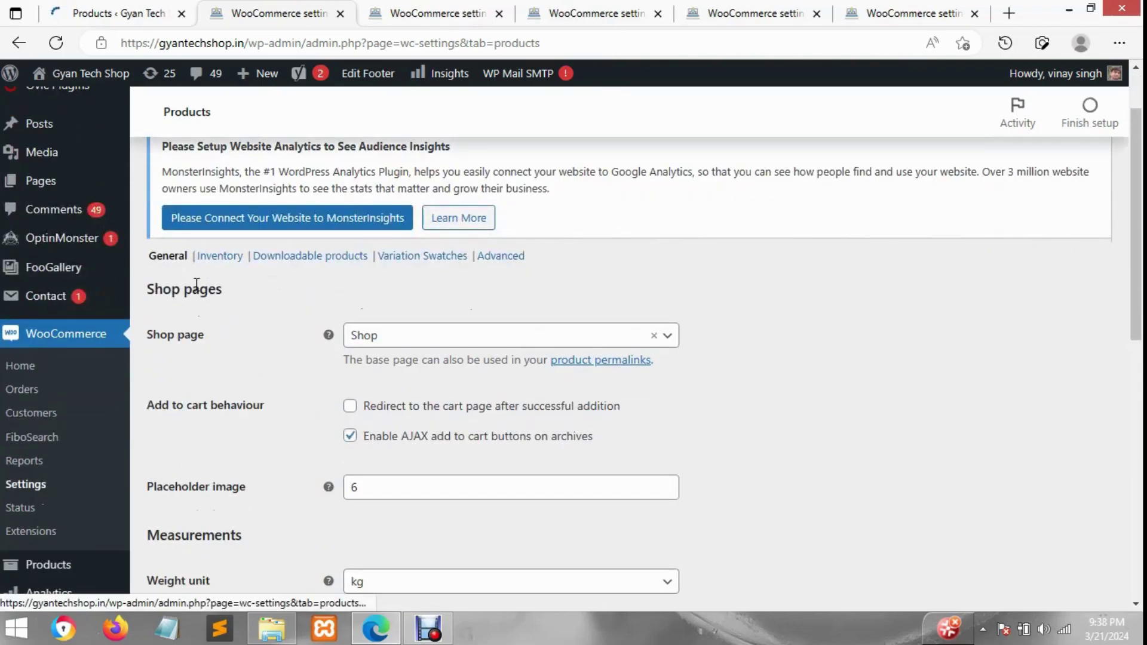
- Examine the pages available for the Shop page setting without changing it, and check the store's product list
drag(221, 299, 174, 342)
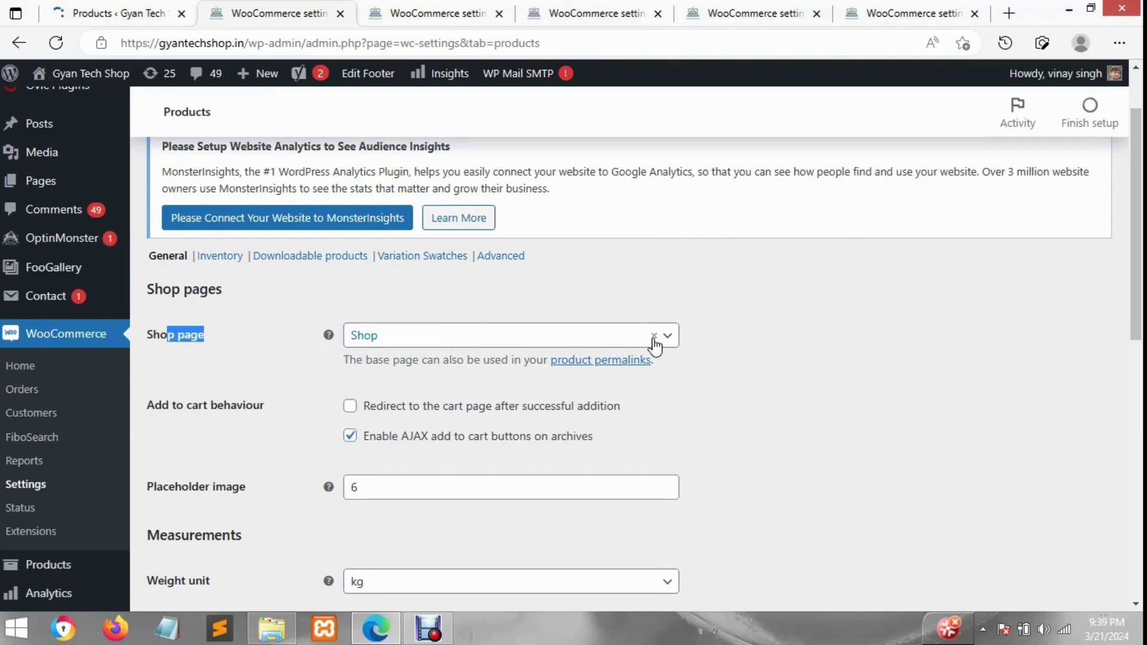
click(679, 345)
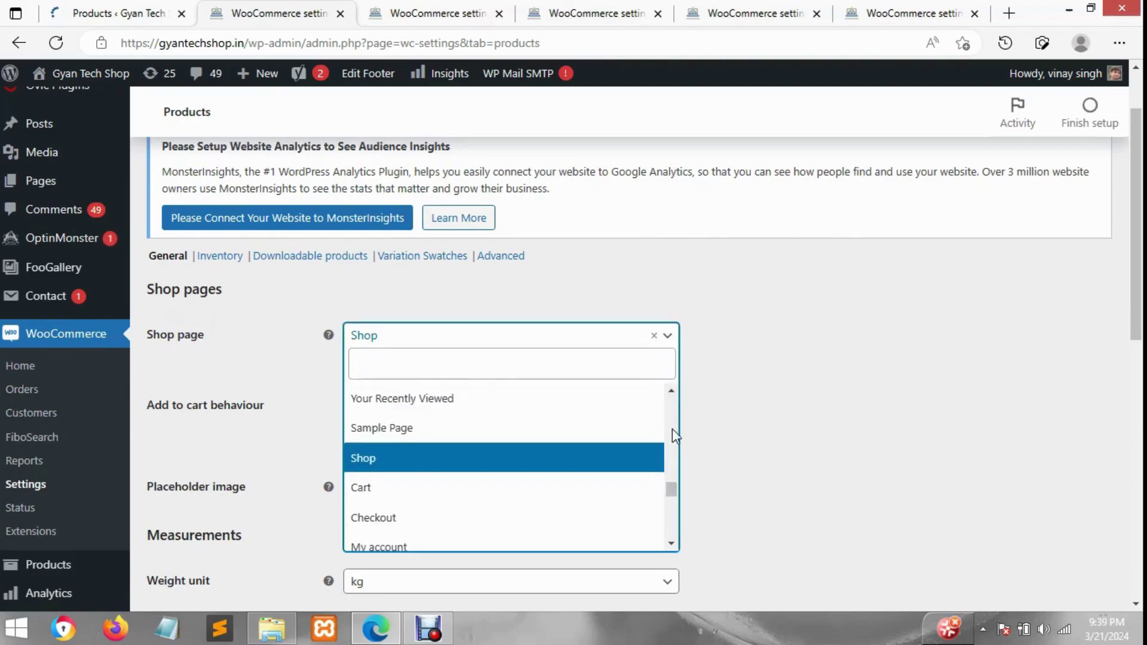
scroll(675, 505, down, 10)
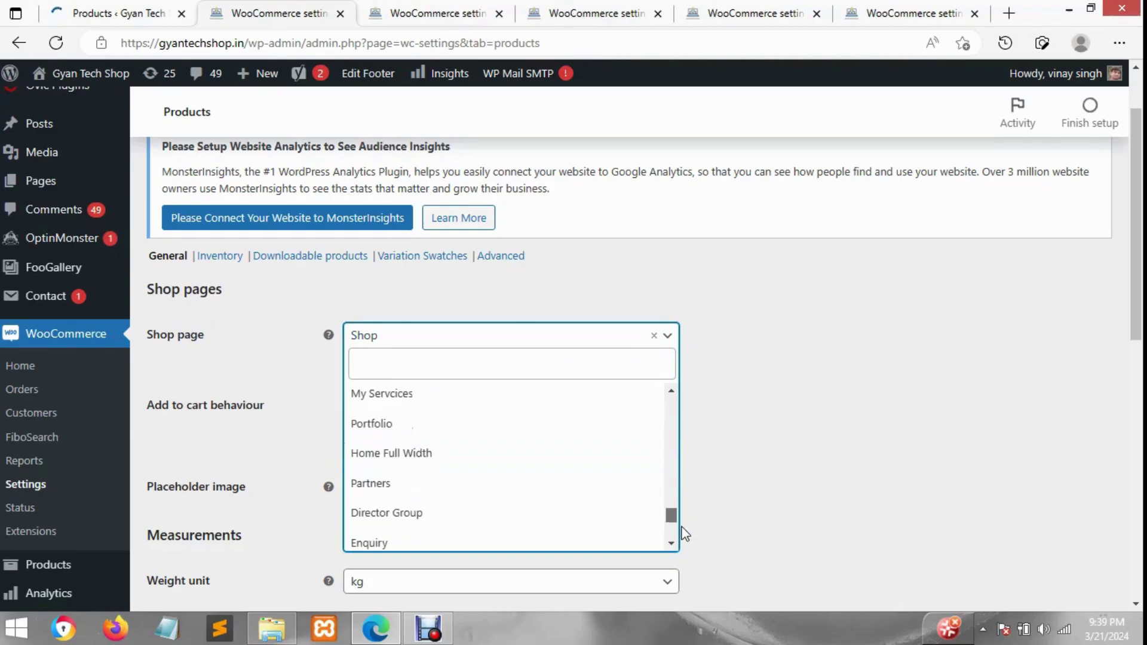
drag(687, 512, 757, 398)
click(758, 397)
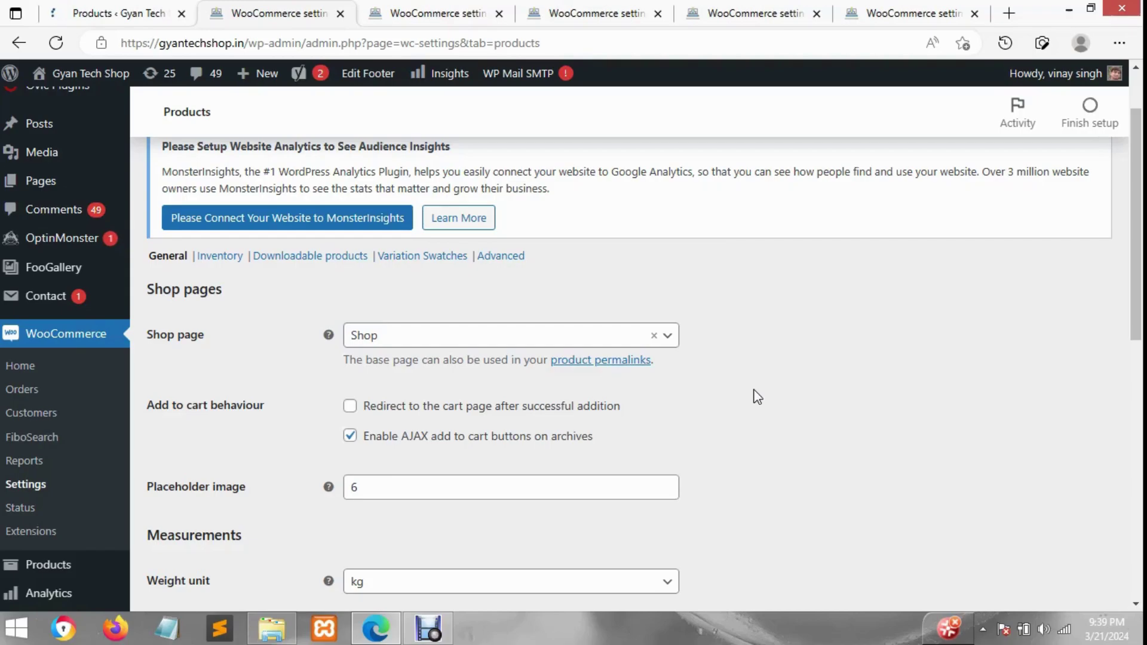
click(680, 340)
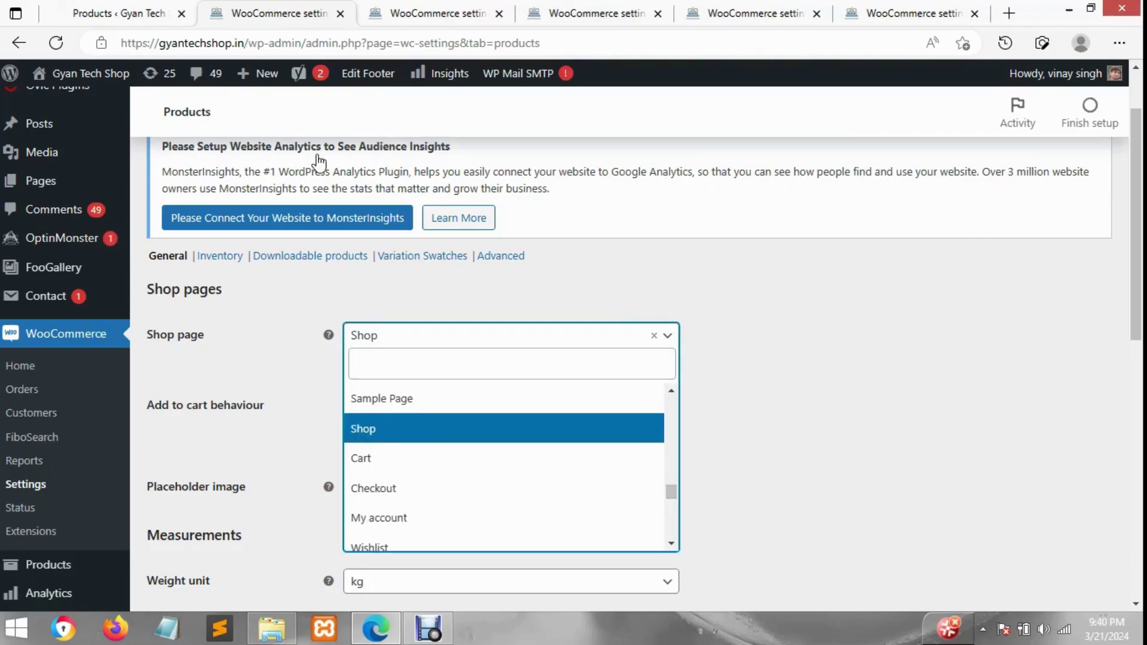
click(102, 5)
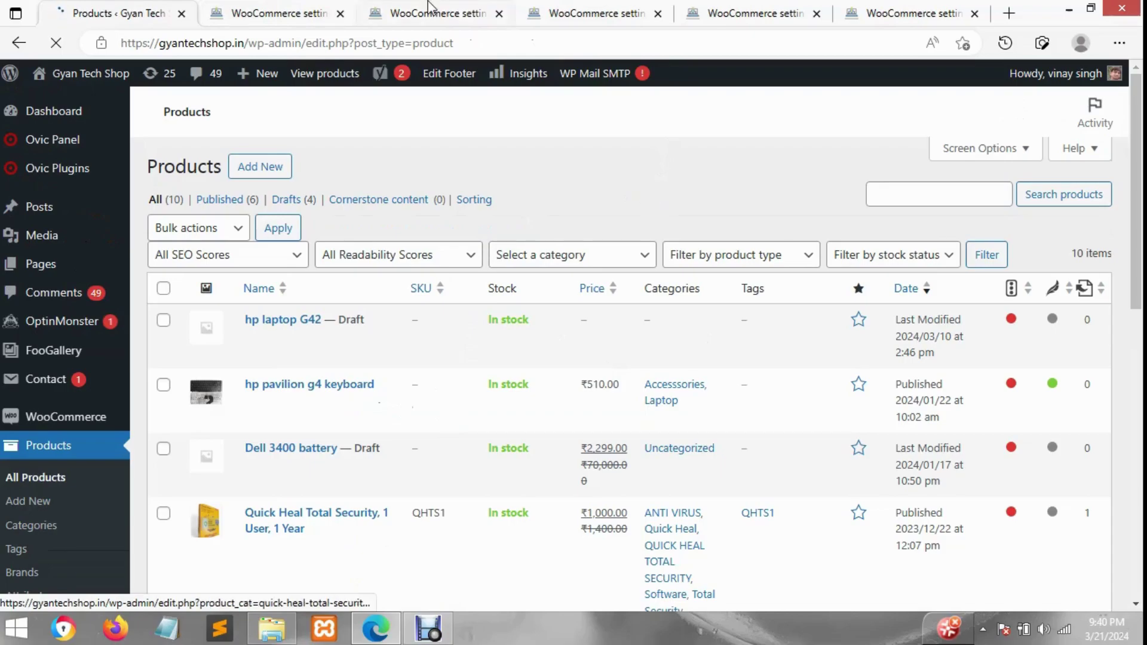
scroll(643, 197, down, 5)
click(302, 8)
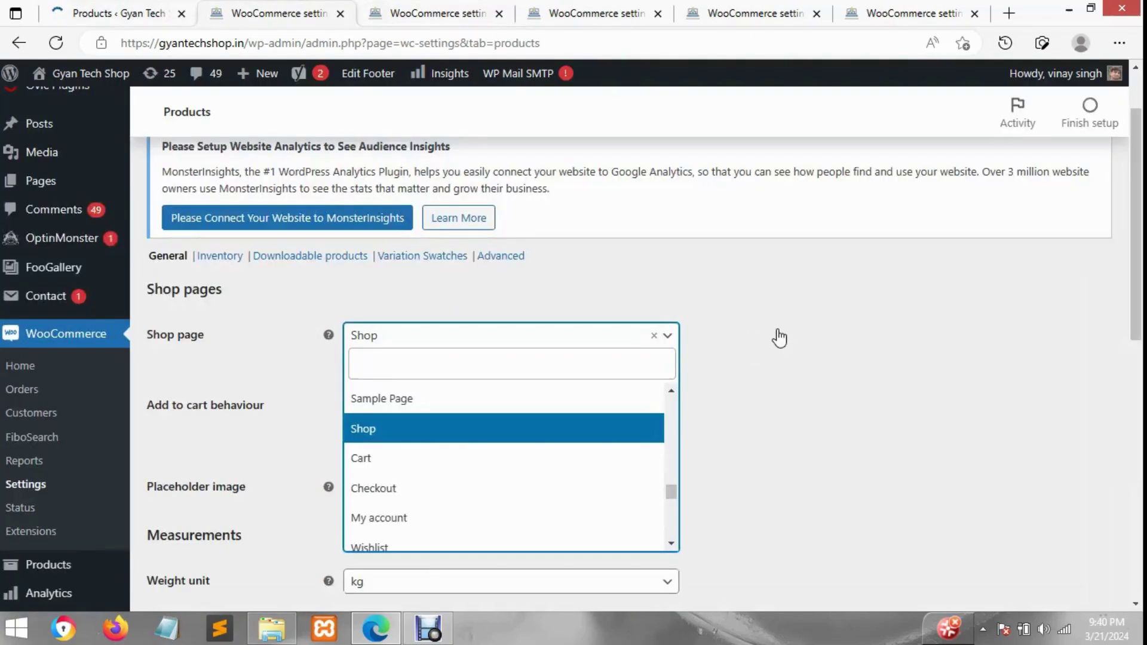
click(694, 205)
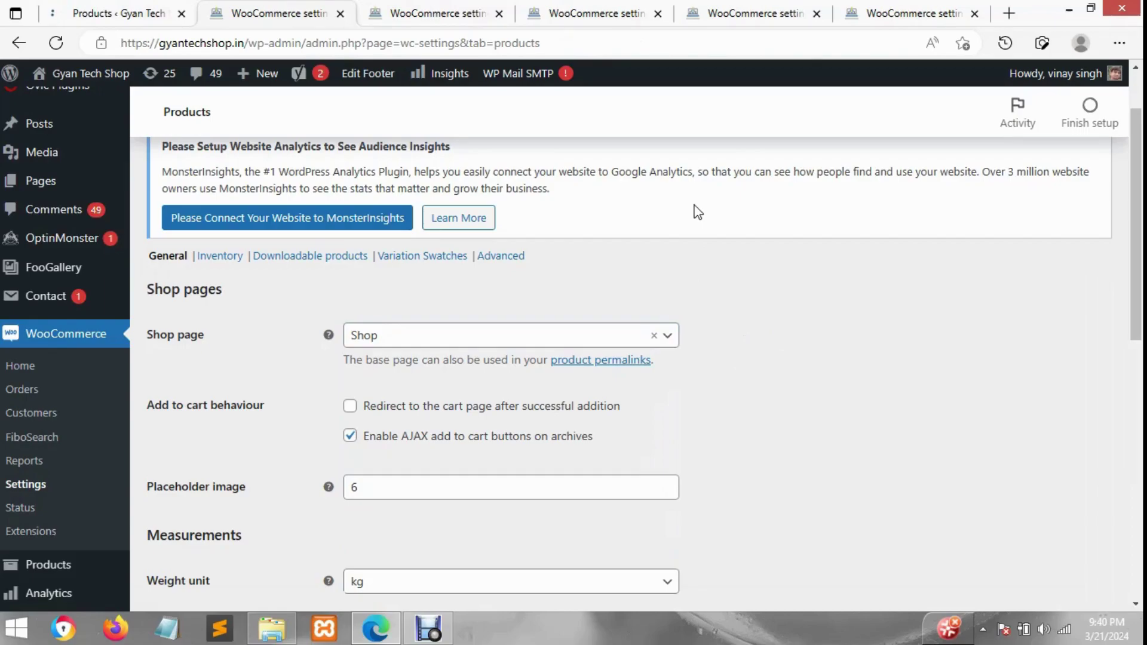
click(672, 336)
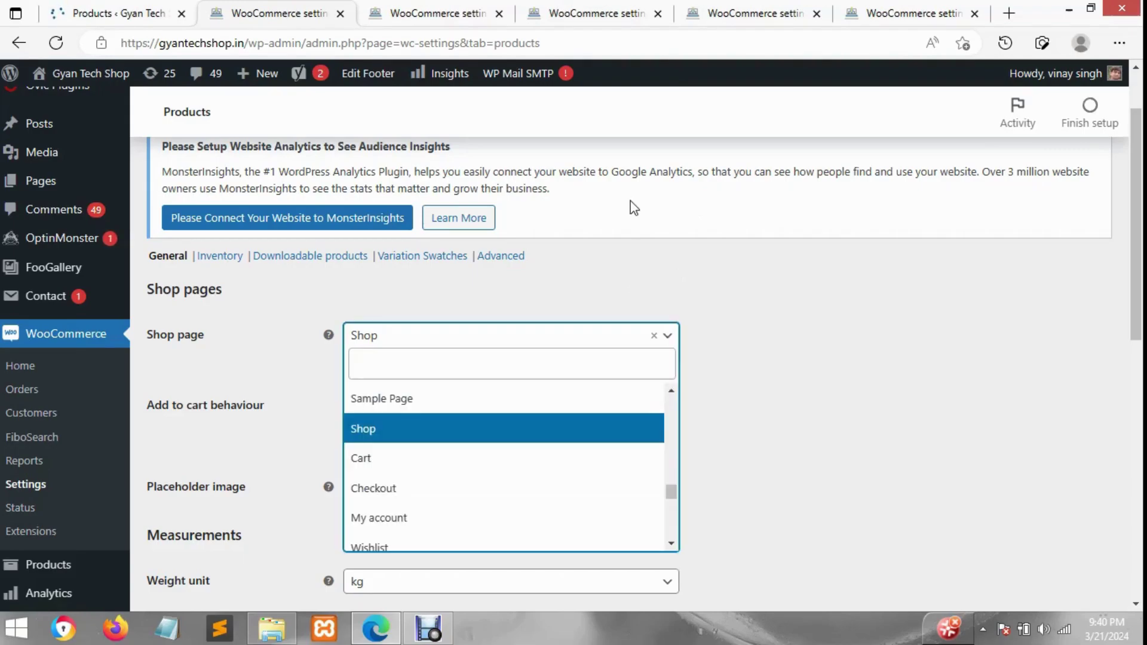
click(814, 277)
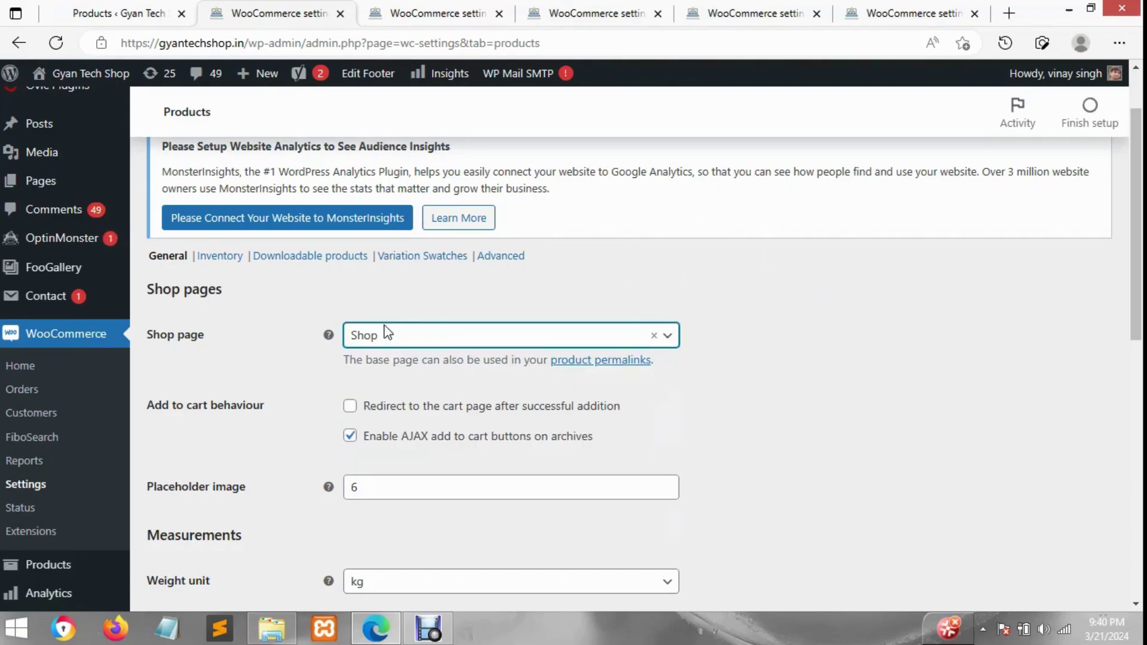
double_click(172, 335)
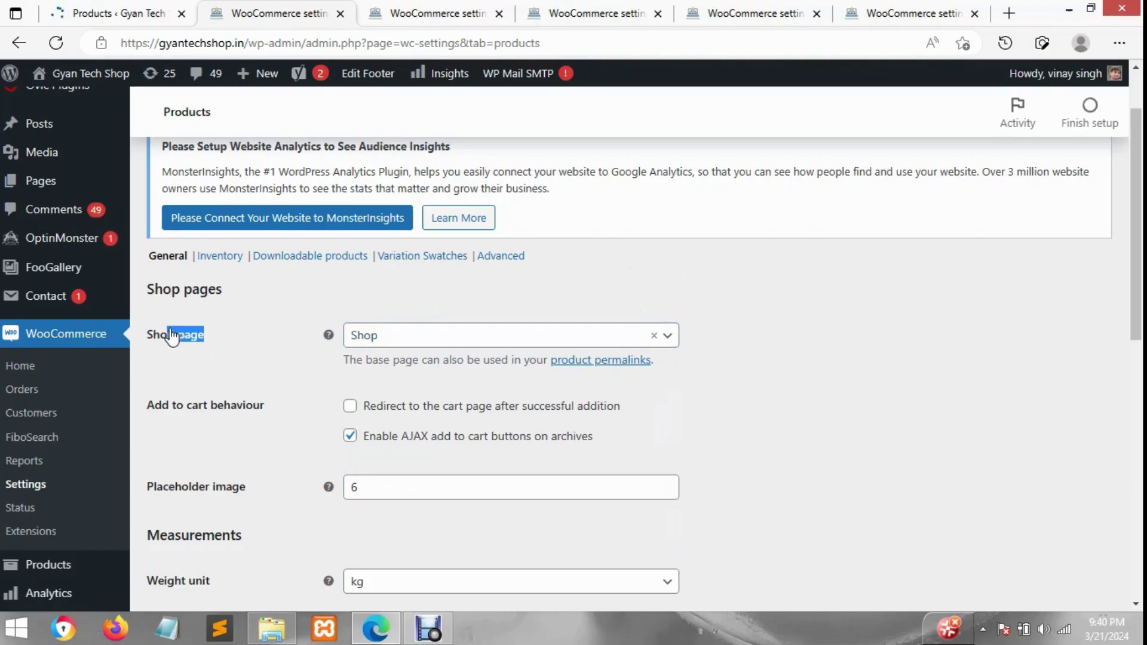
click(801, 290)
- Review the add to cart behaviour options, then open the Gyan Tech Shop site in a new tab from the products list
scroll(323, 404, down, 2)
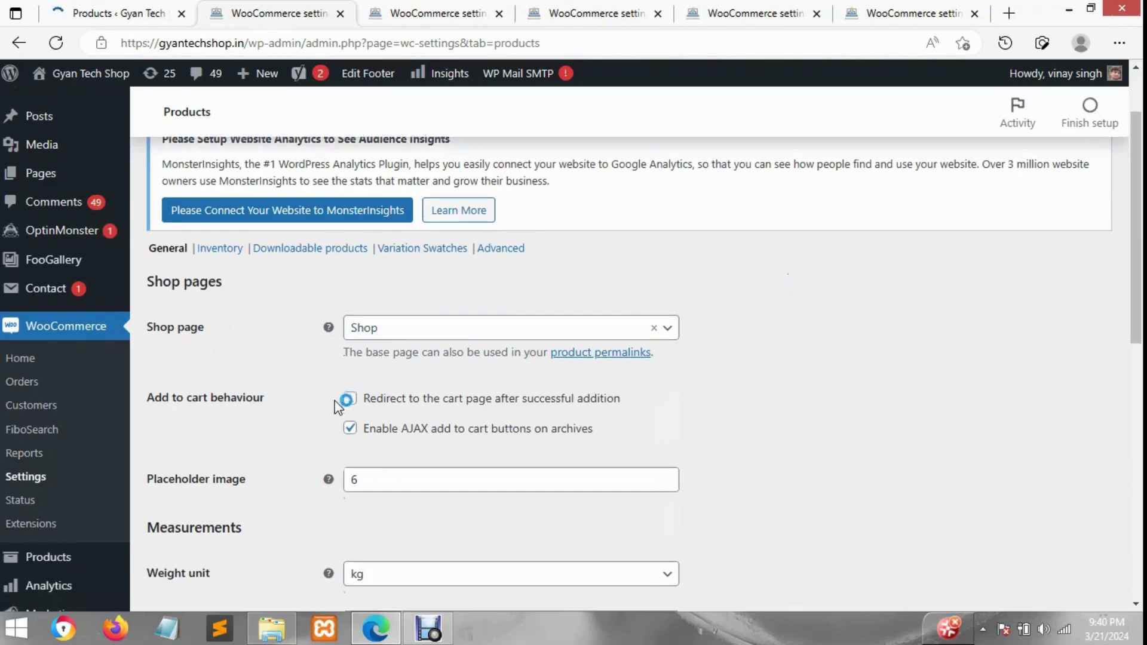
click(149, 7)
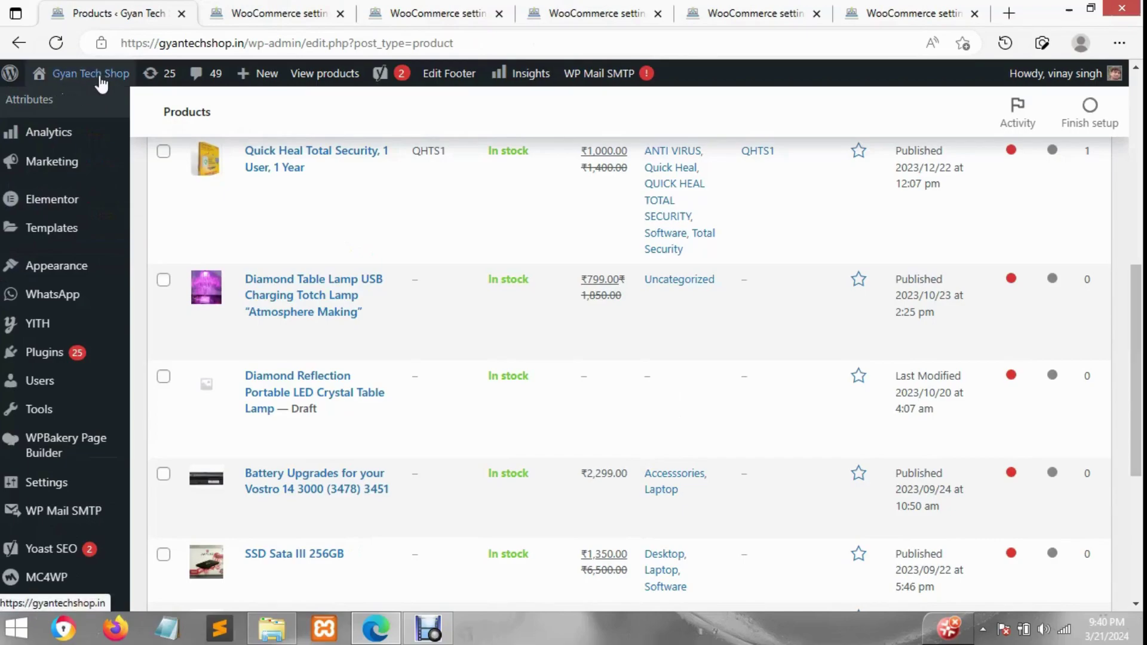
mouse_move(91, 84)
ctrl+click(69, 107)
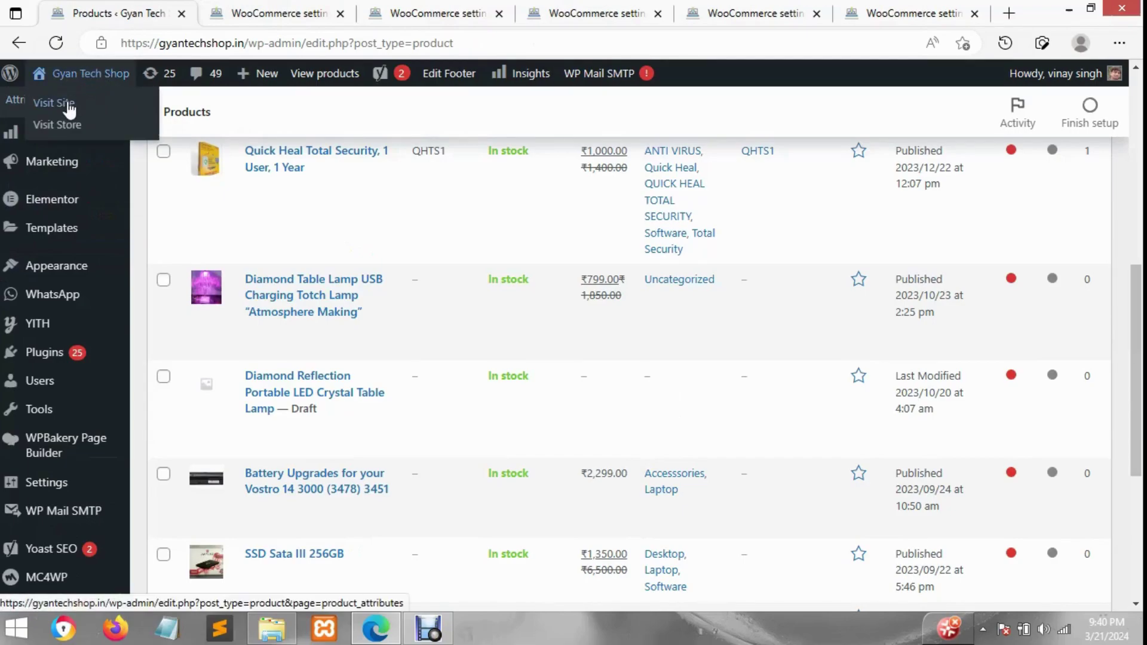
- Compare the Add to cart buttons on The Organic Shoppee home page with the add to cart behaviour settings
click(228, 12)
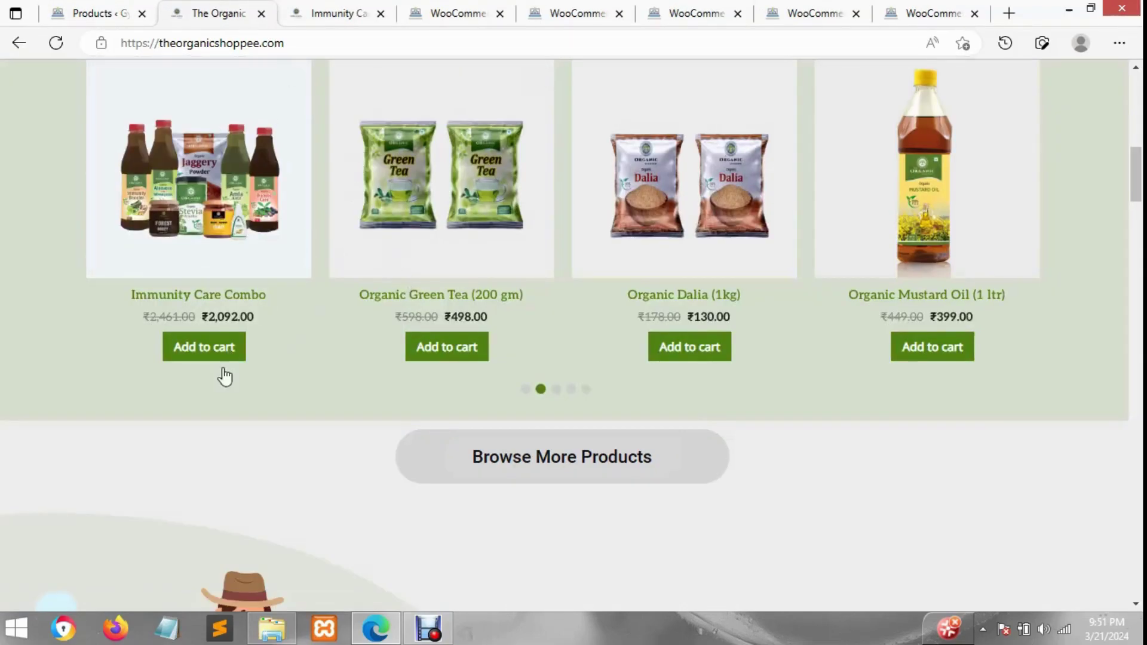
click(206, 366)
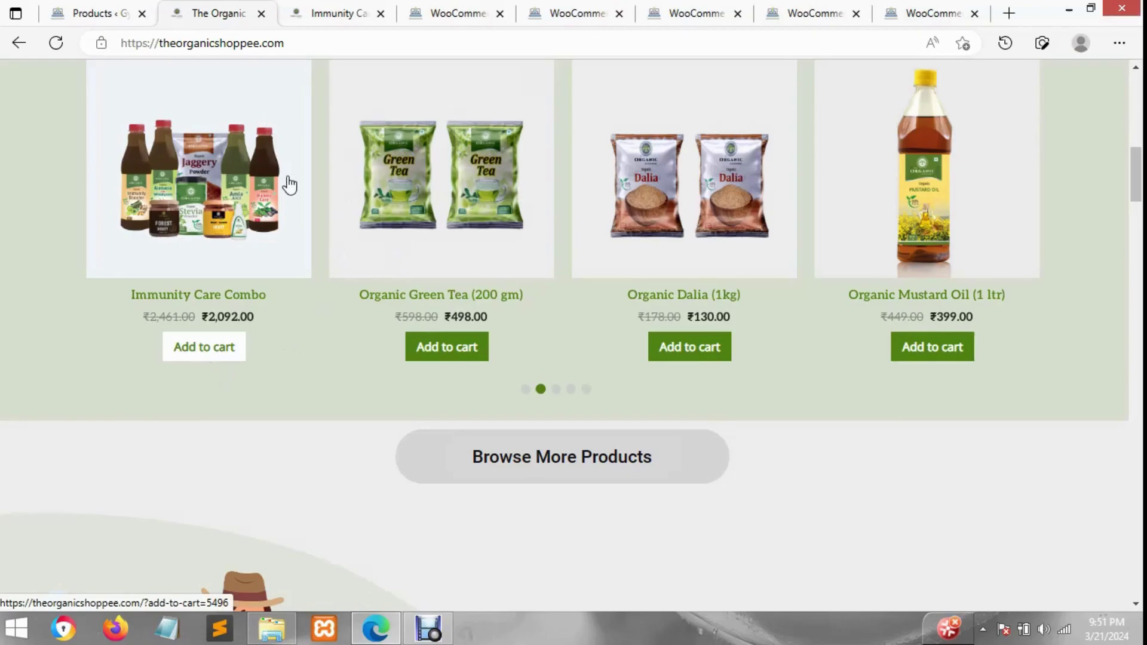
click(445, 12)
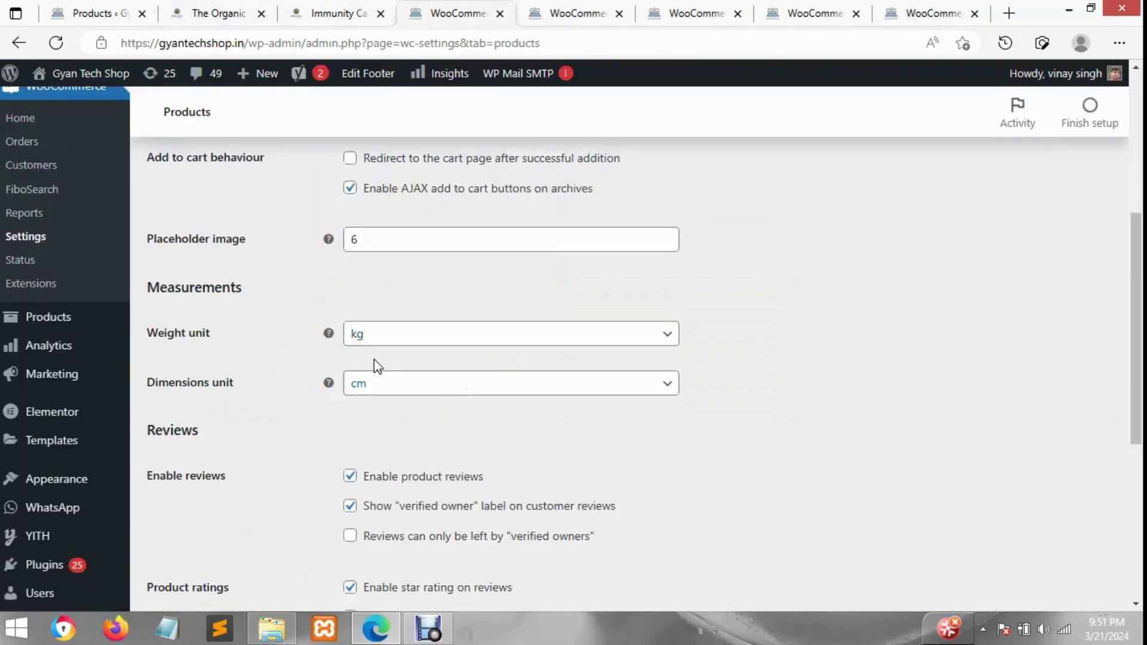
scroll(246, 292, up, 1)
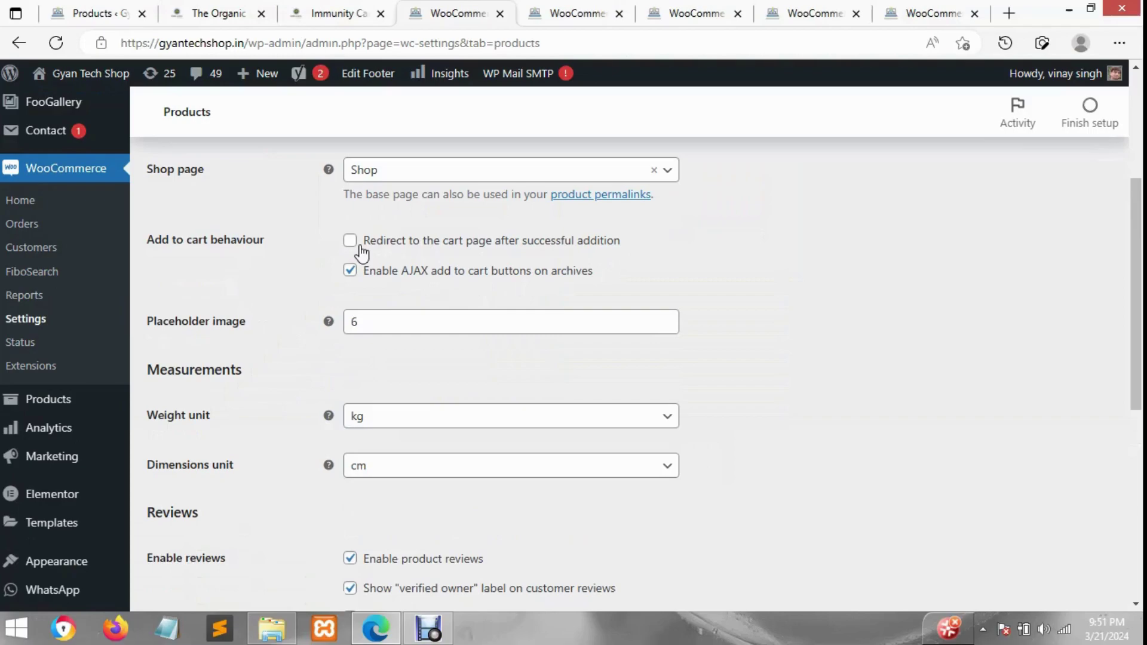
- Add Organic Dalia (1kg) to the cart on The Organic Shoppee site and return to the WooCommerce product settings
click(235, 9)
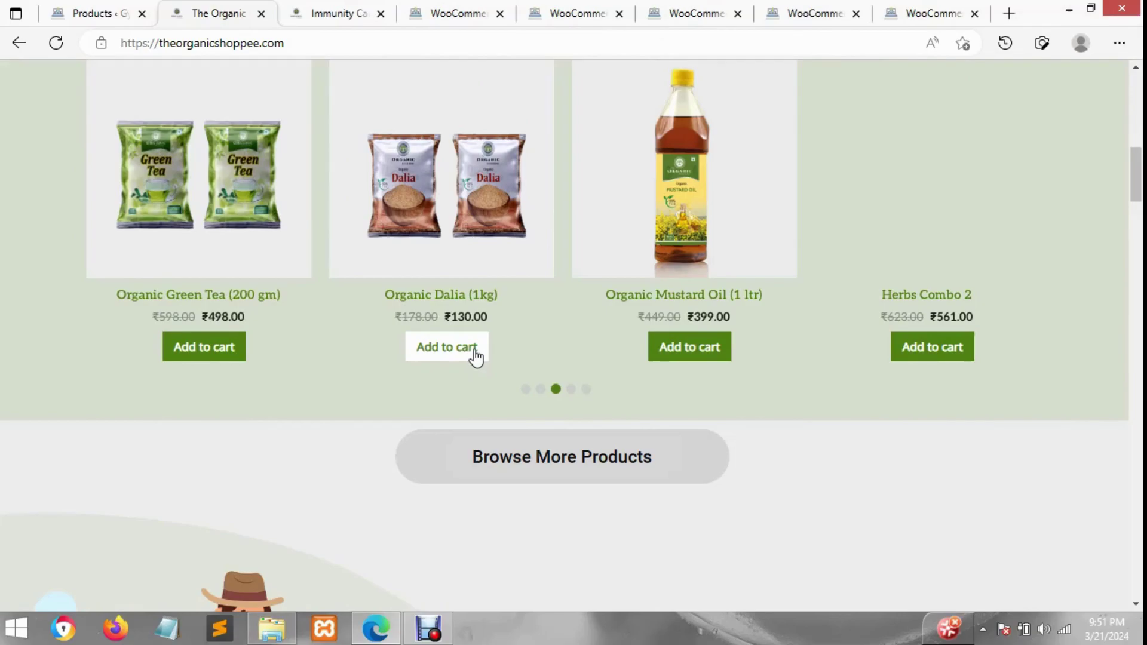
click(472, 356)
click(351, 8)
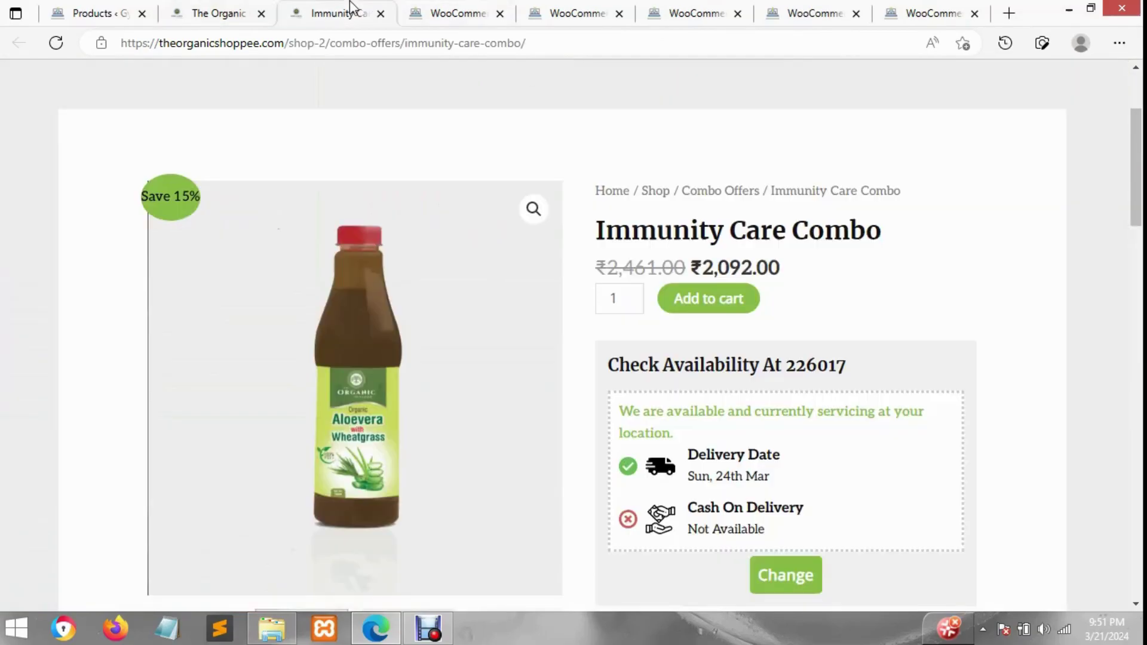
click(452, 9)
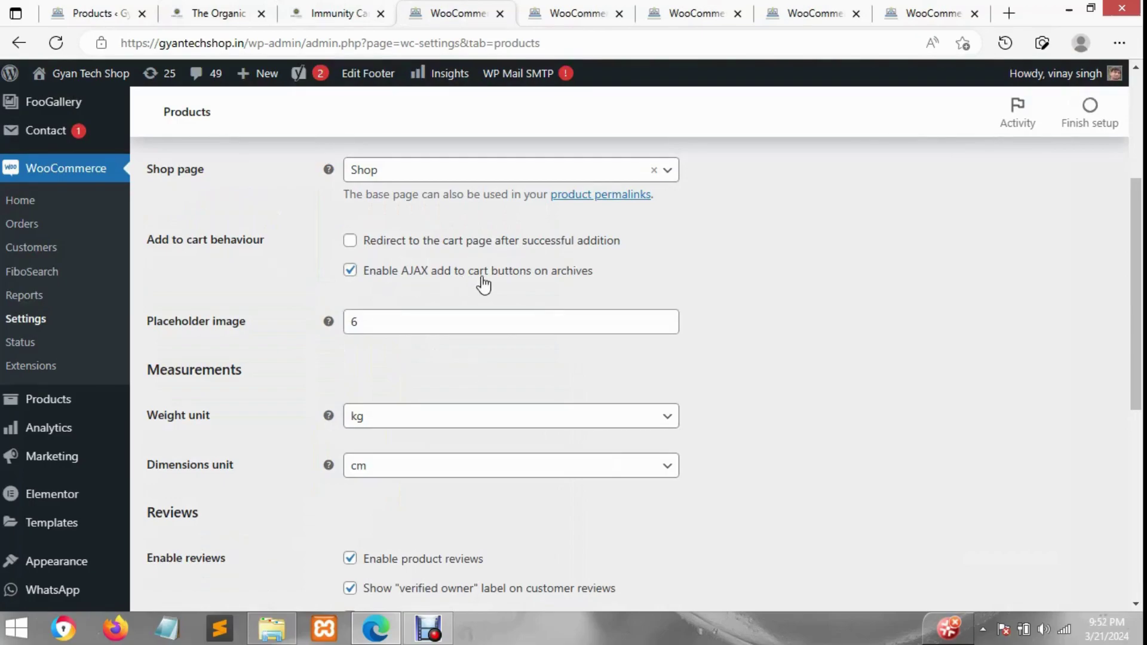
- Open The Organic Shoppee's cart page in a new tab from the header basket, then return to its home page
click(223, 13)
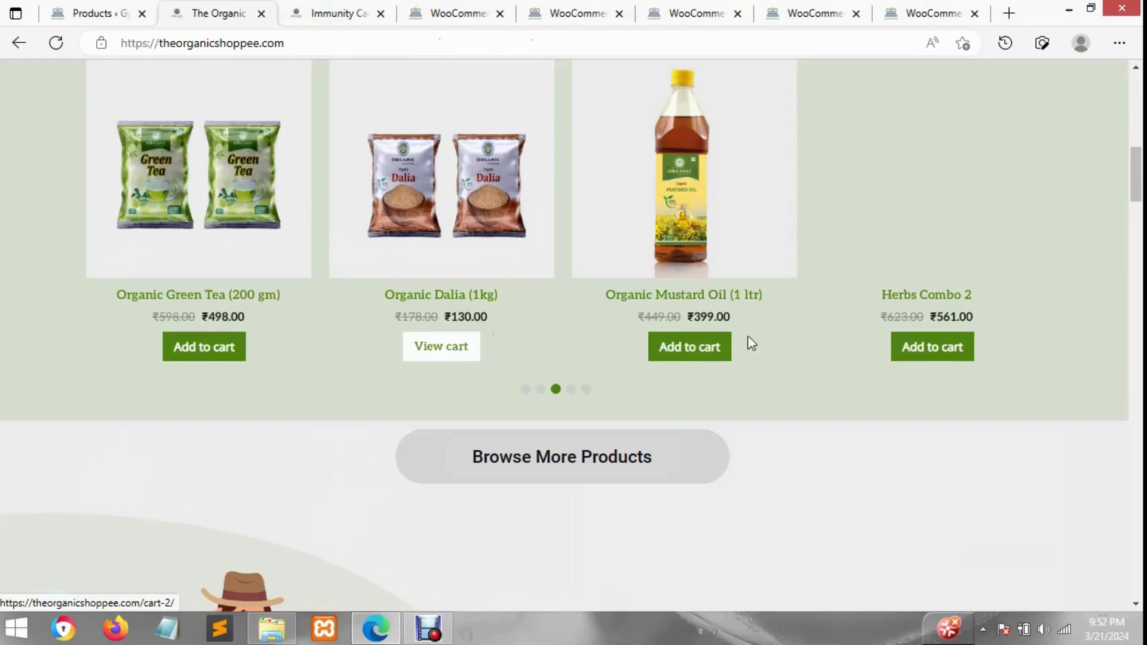
drag(1144, 198, 1142, 110)
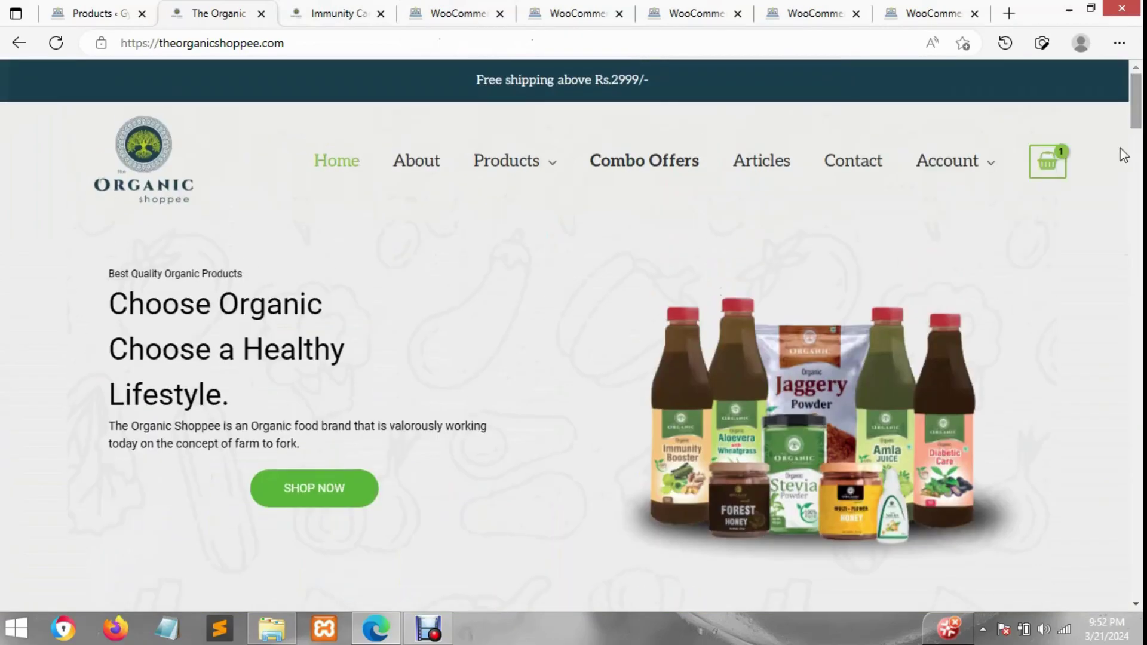
mouse_move(1050, 156)
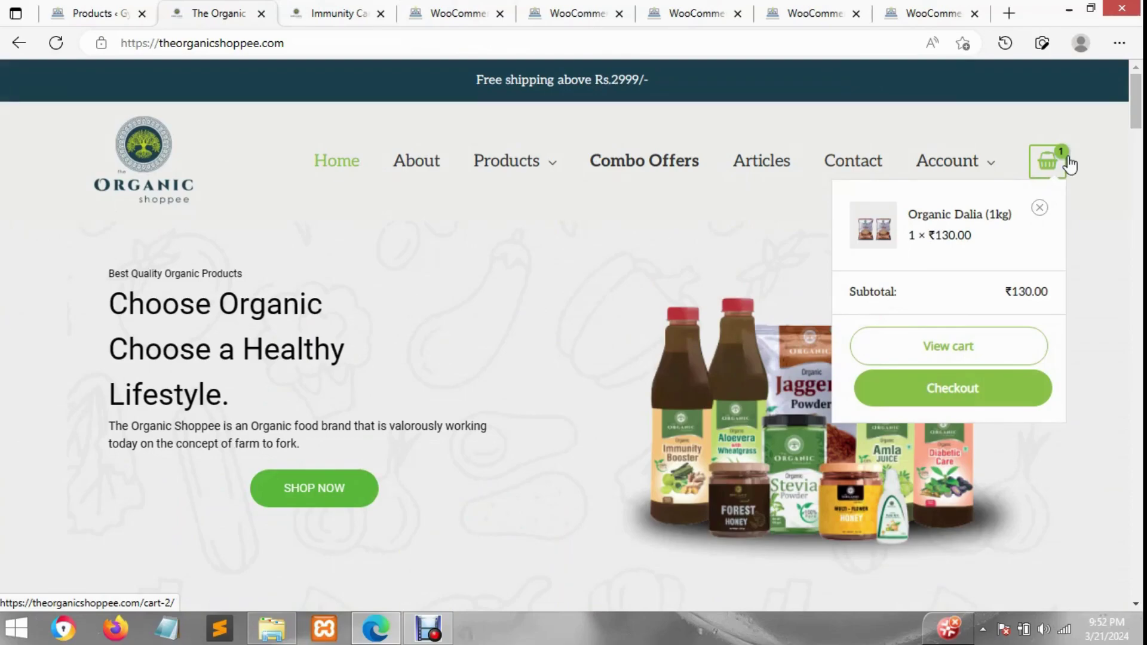
right_click(948, 353)
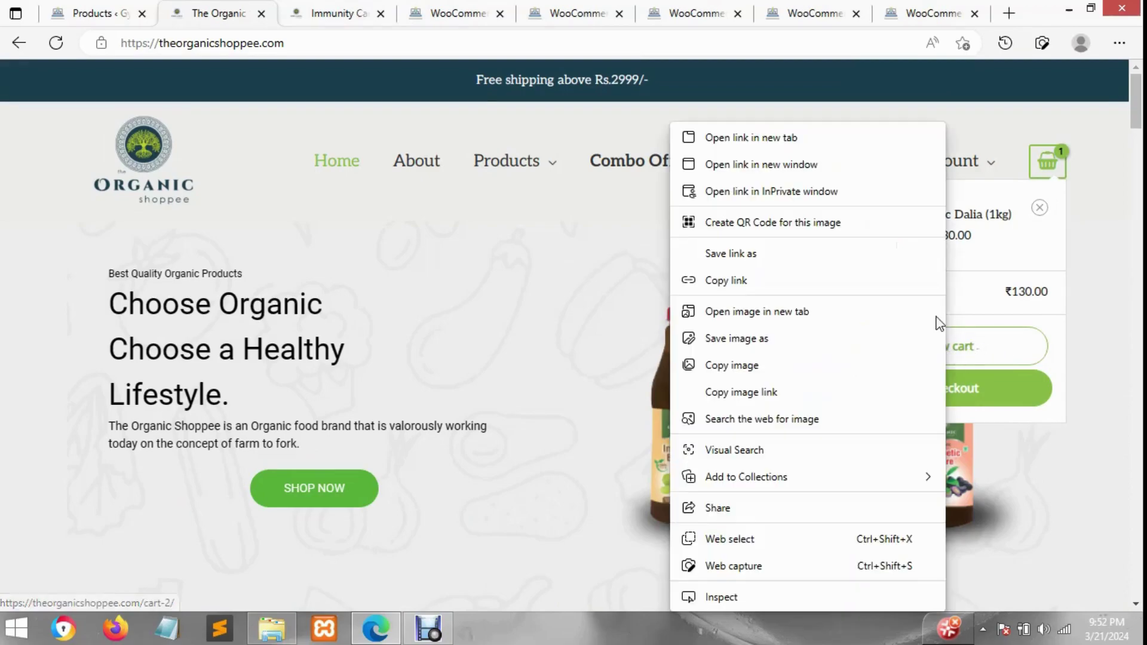
click(765, 141)
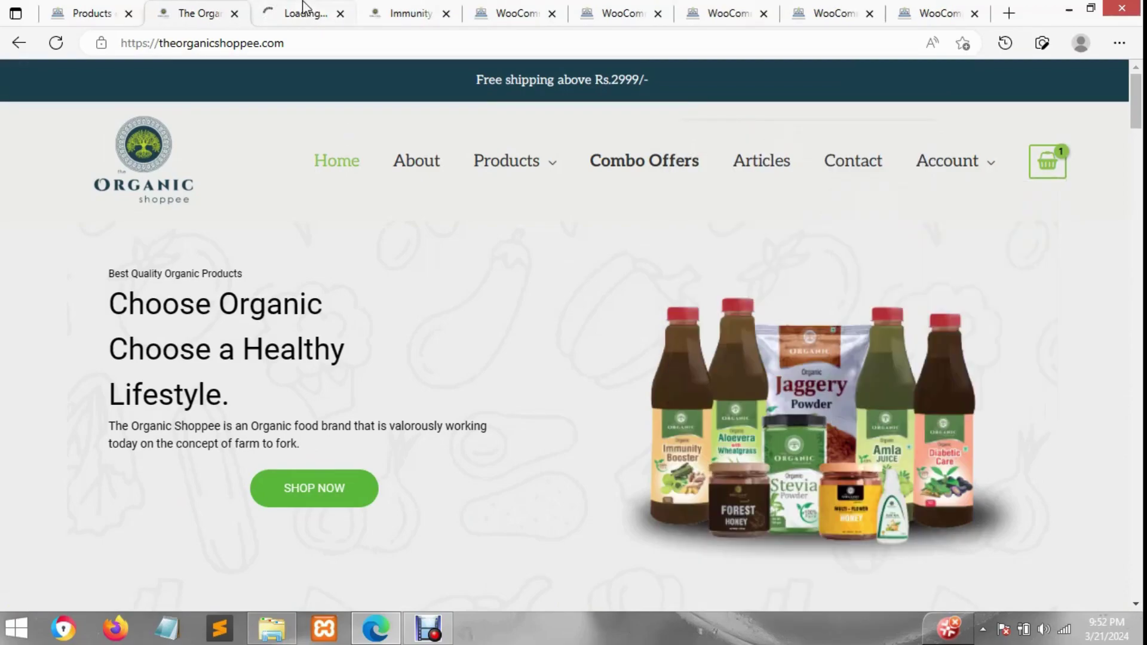
click(303, 7)
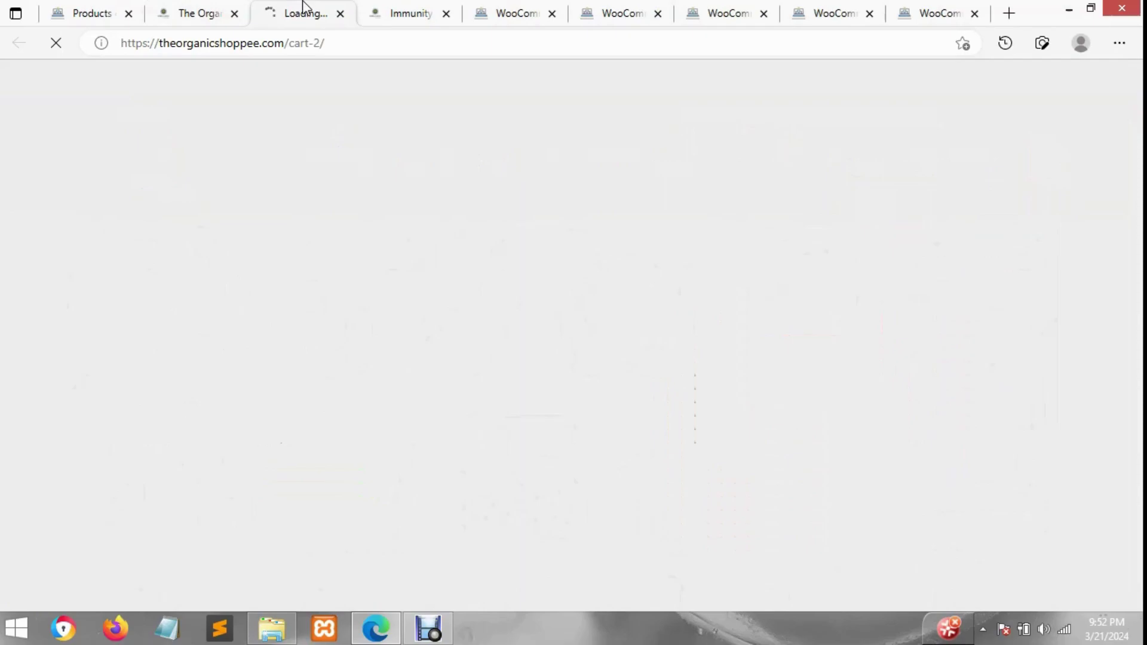
click(185, 9)
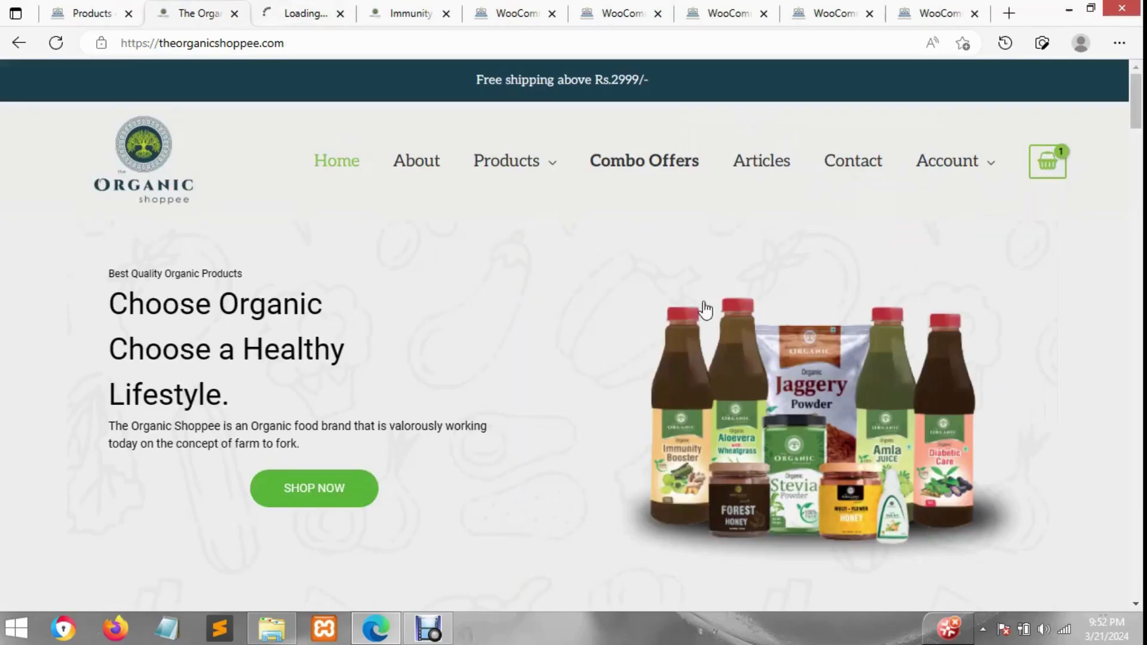
- Examine the header basket's contents and the Add to cart buttons under Special Collection for You on the home page
scroll(402, 261, down, 5)
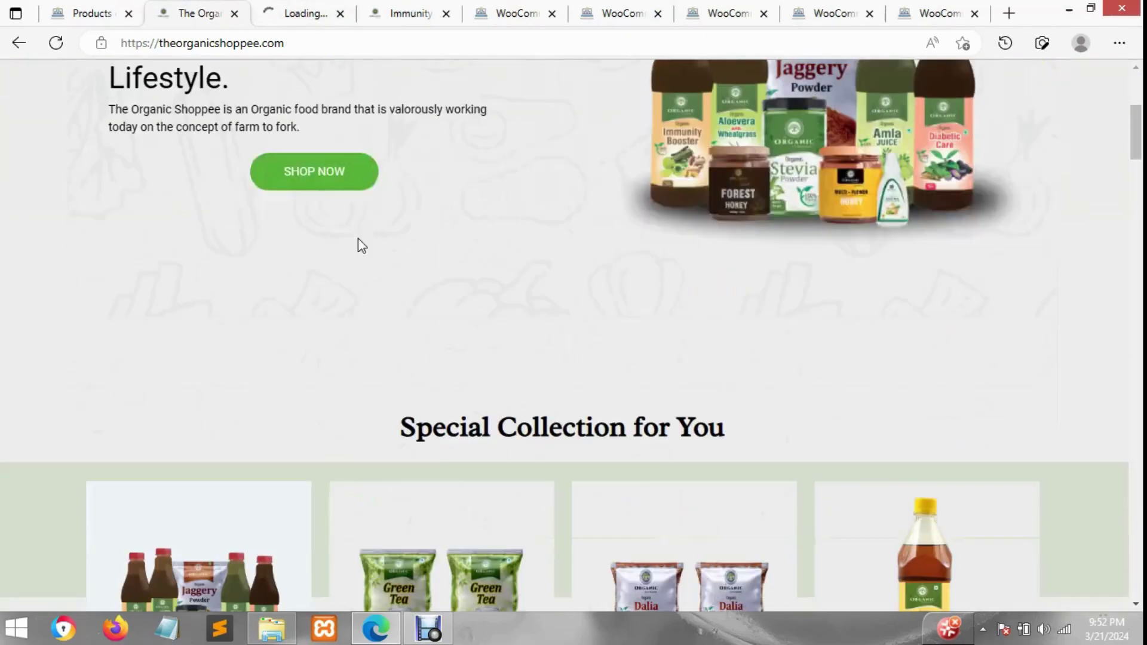
scroll(358, 242, down, 2)
scroll(657, 227, up, 7)
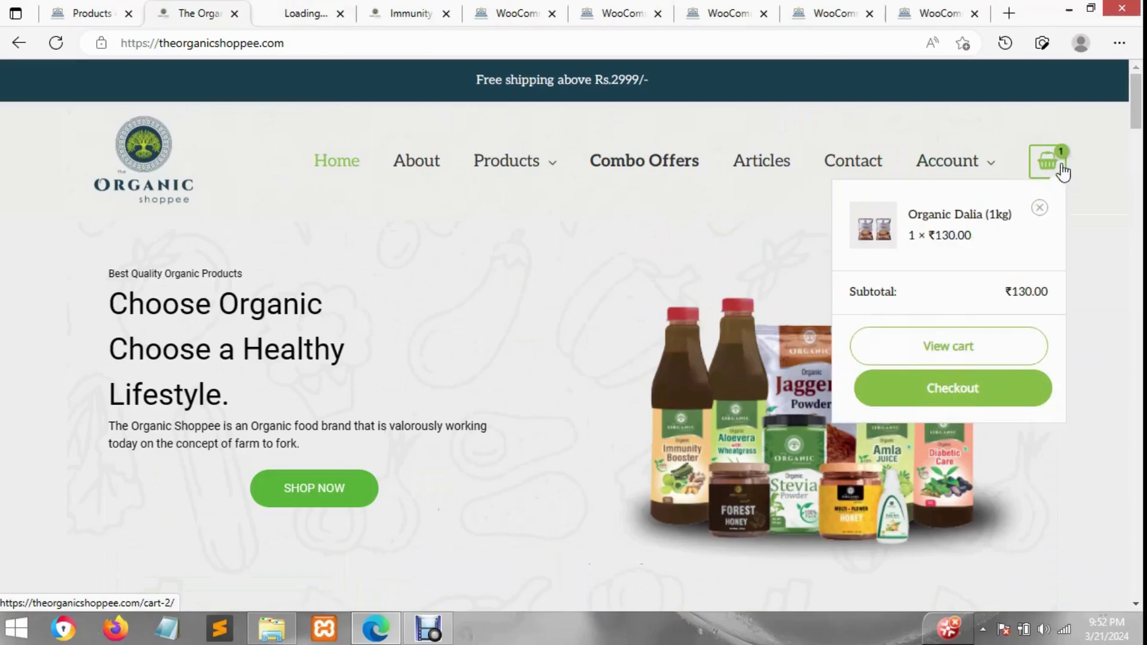
scroll(480, 257, down, 4)
scroll(483, 263, down, 10)
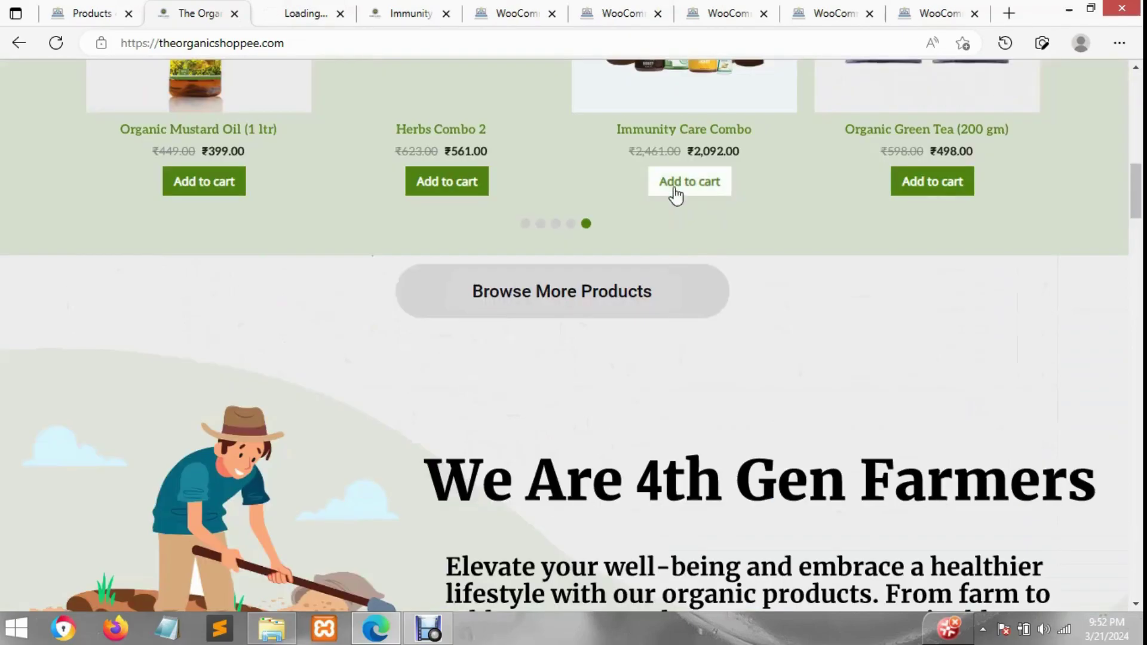
scroll(687, 199, up, 2)
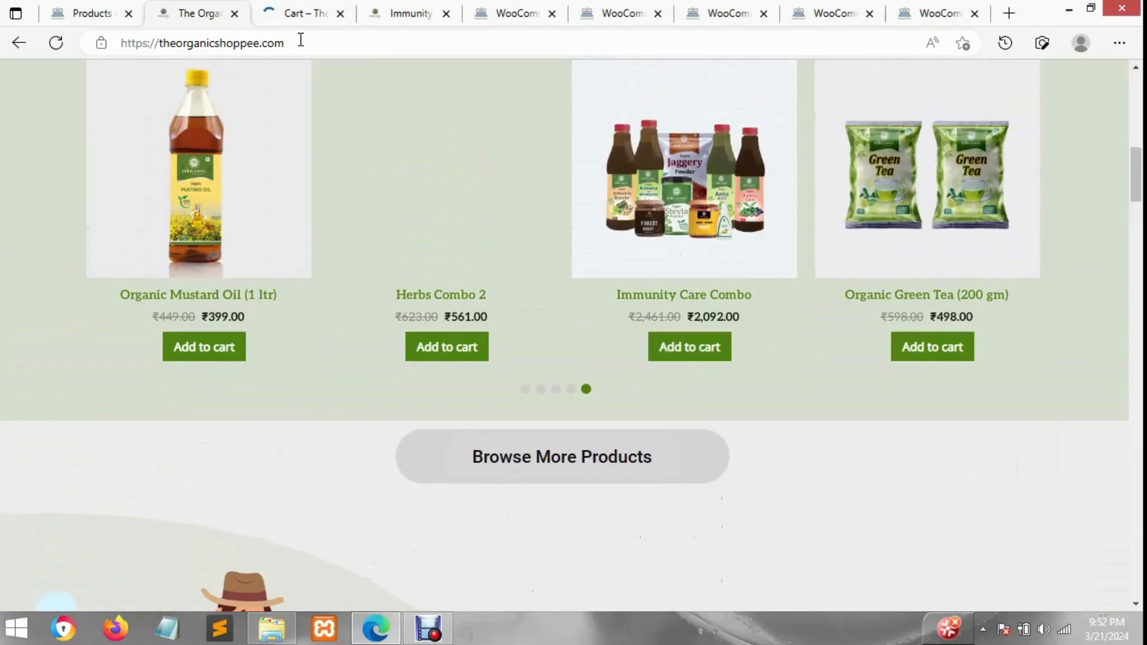
- Check the cart page and the Immunity Care Combo page's Add to cart area, then return to the WooCommerce product settings
click(292, 10)
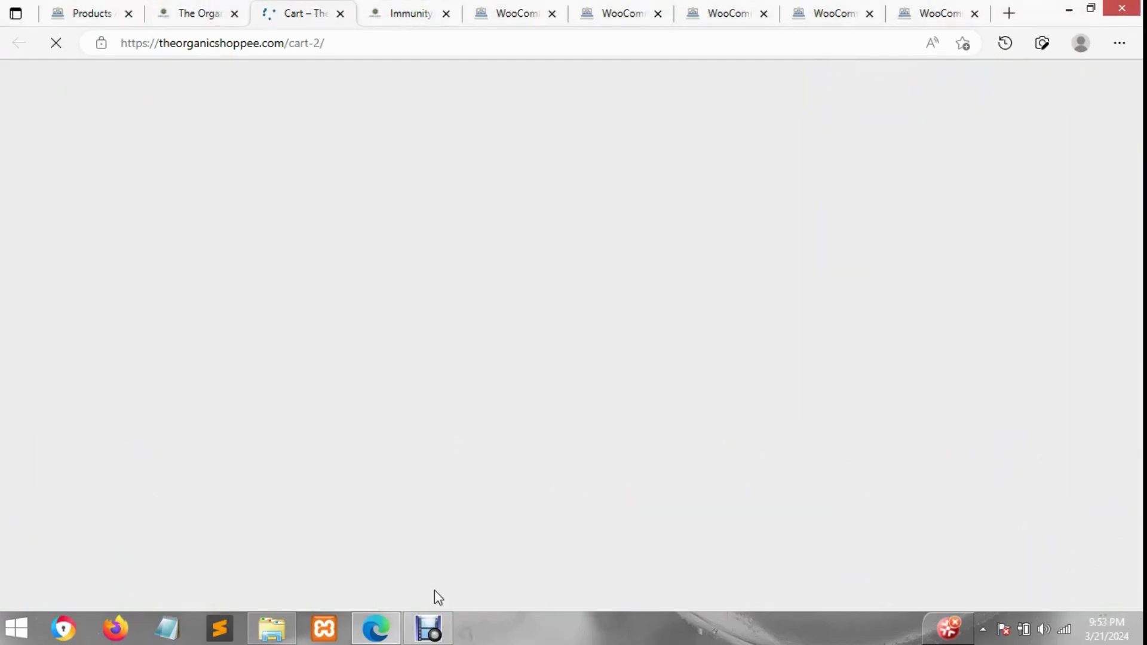
click(376, 12)
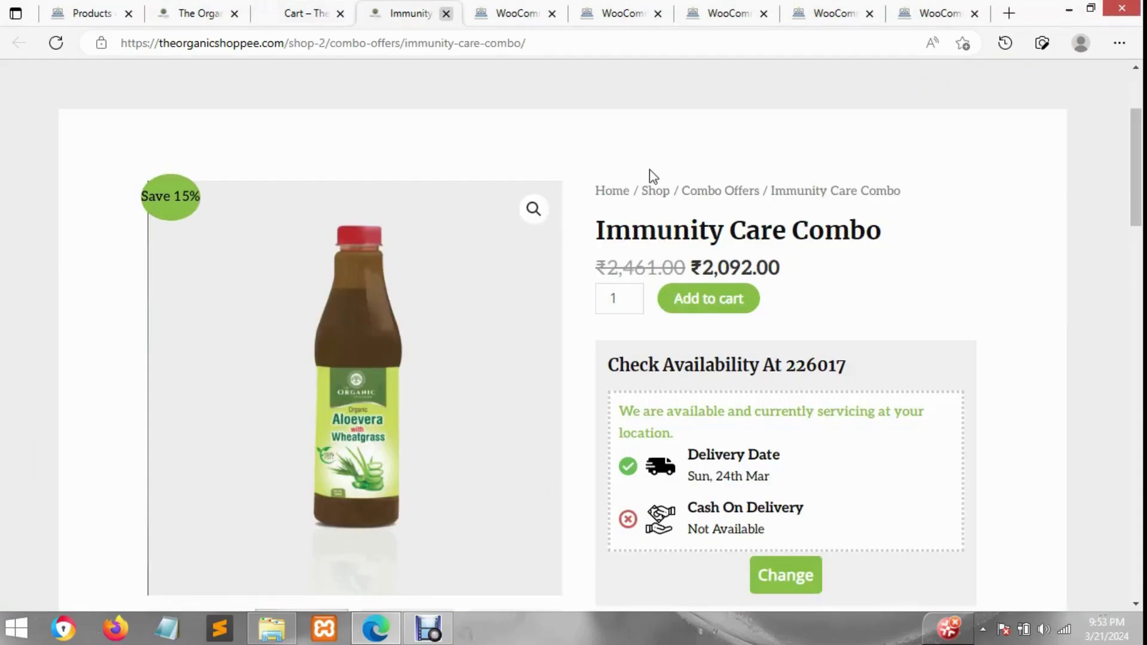
scroll(881, 313, down, 2)
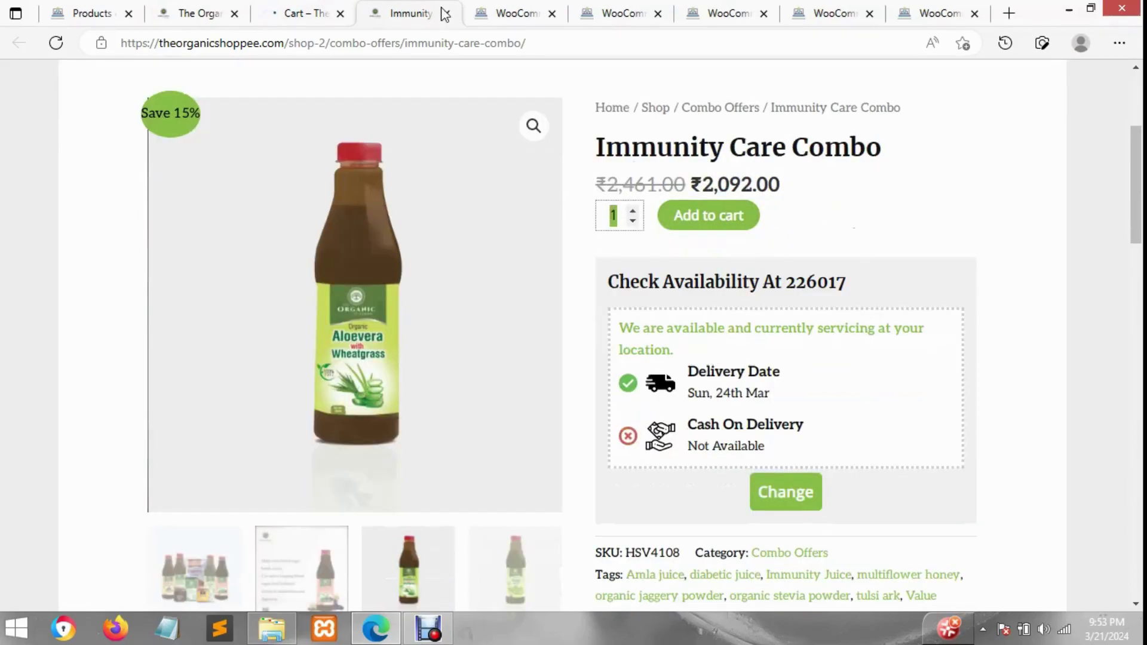
click(525, 12)
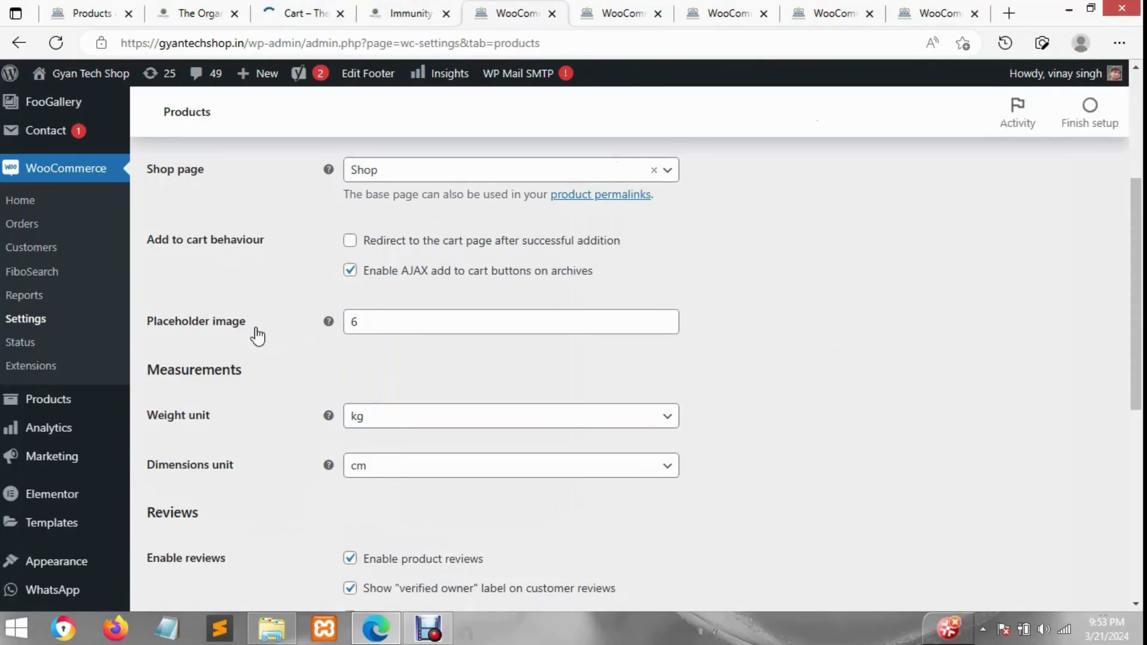
- Compare the Placeholder image setting and its help note with the product images on the Immunity Care Combo page
click(420, 9)
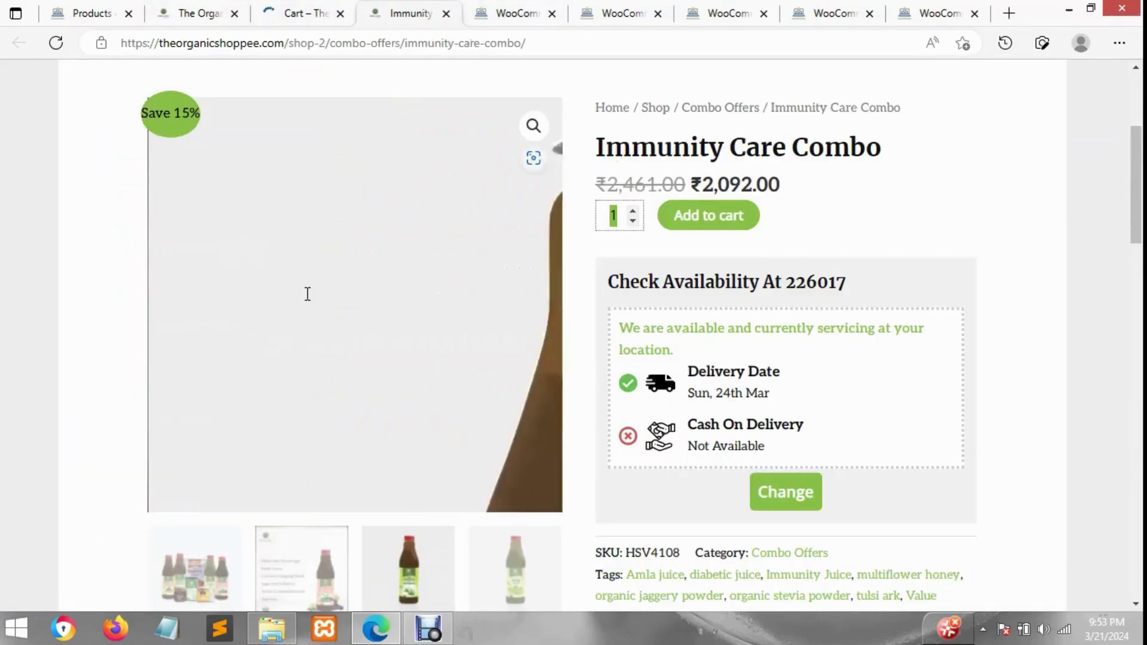
scroll(417, 554, down, 3)
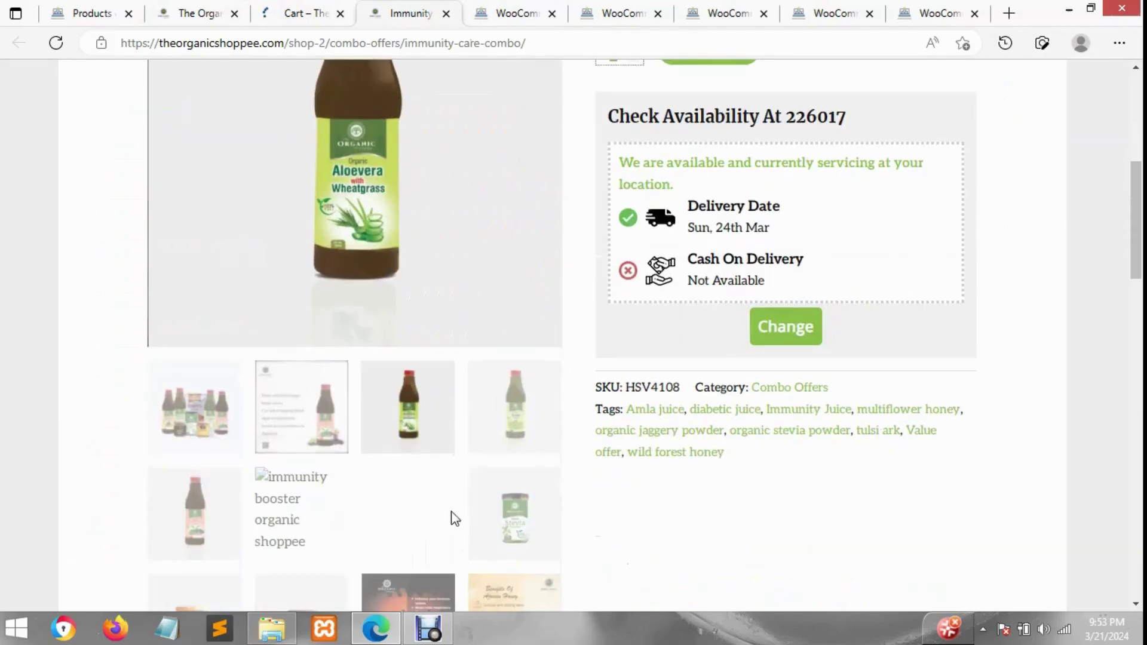
scroll(419, 472, up, 3)
click(515, 13)
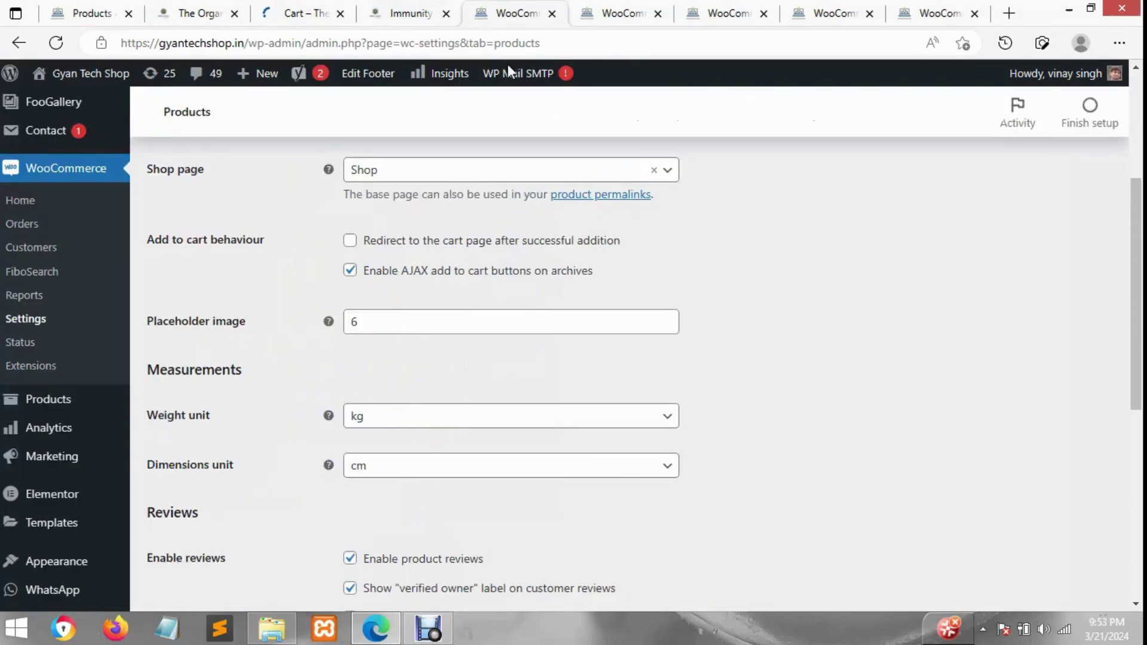
mouse_move(339, 325)
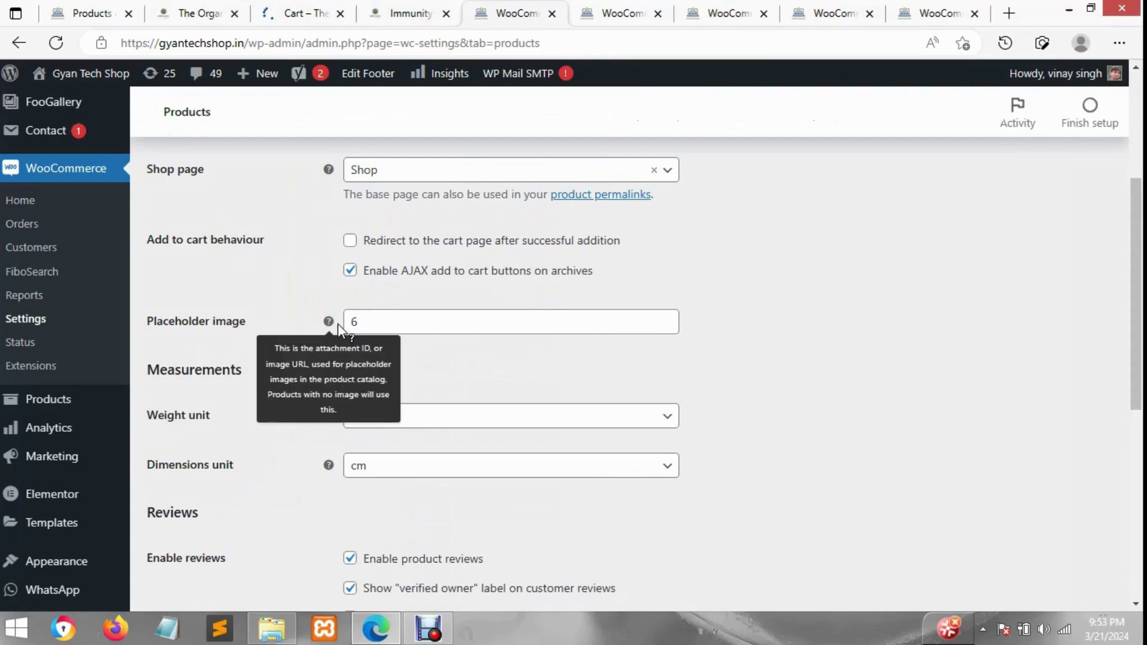
click(328, 12)
click(379, 12)
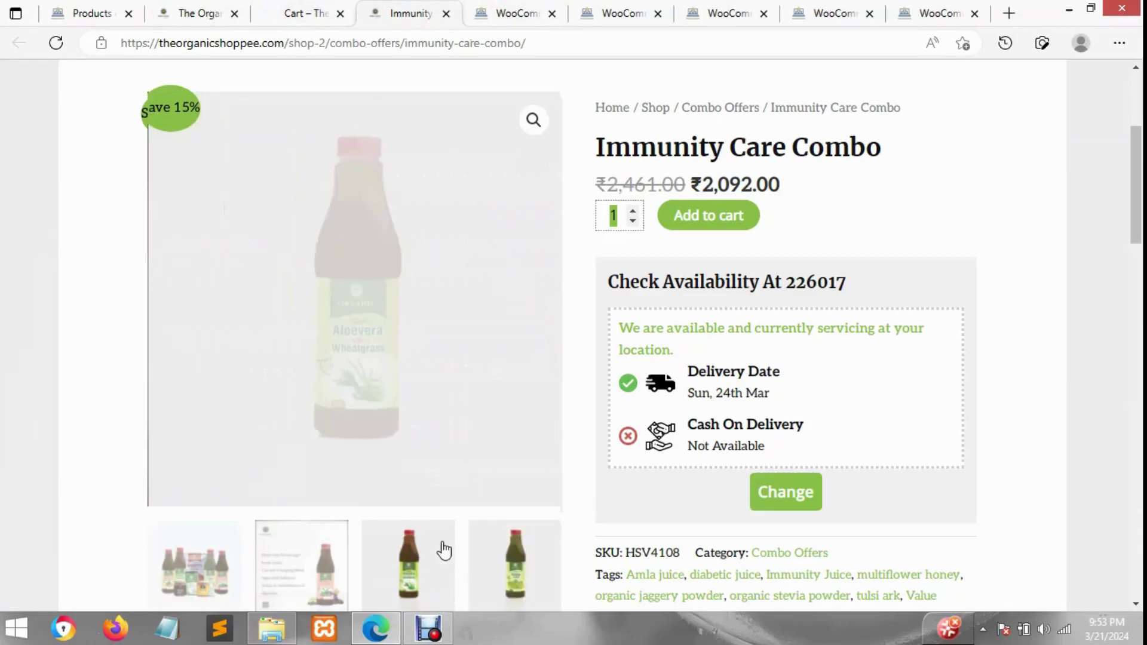
scroll(454, 526, down, 1)
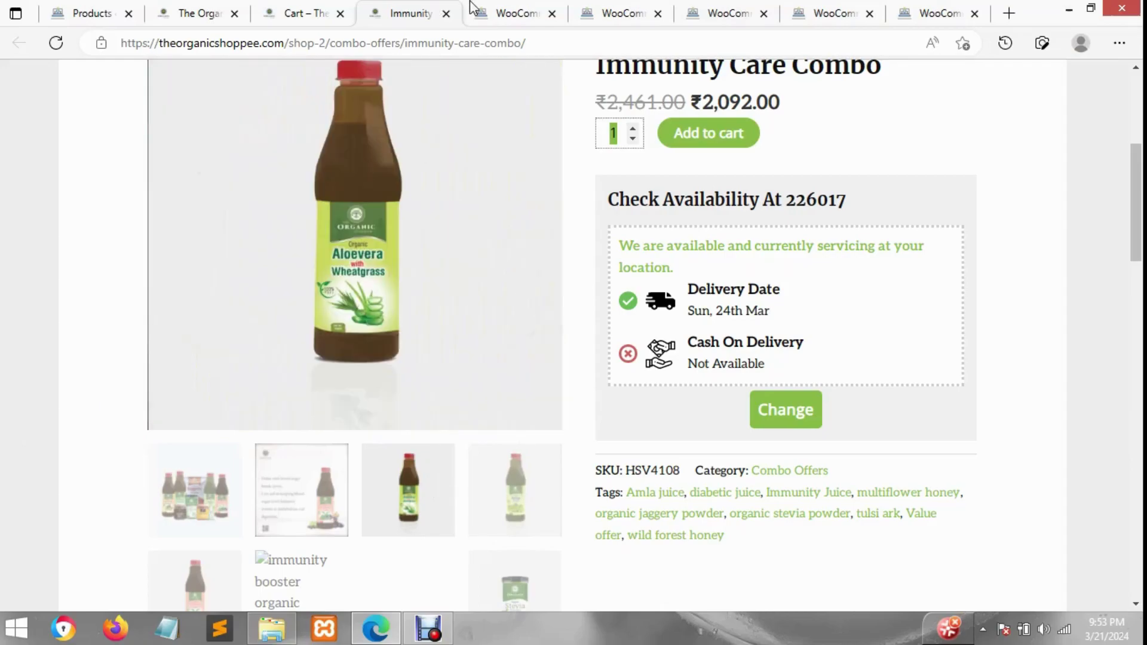
click(517, 13)
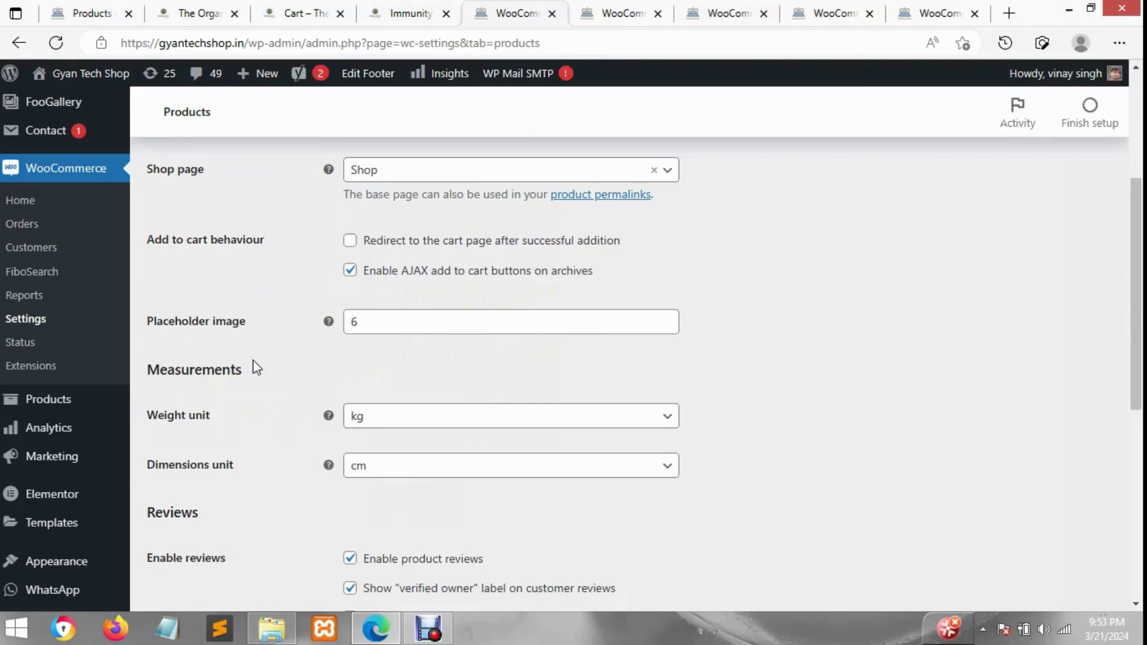
- Review the Weight unit options and the Dimensions unit help note in the Measurements settings
click(493, 424)
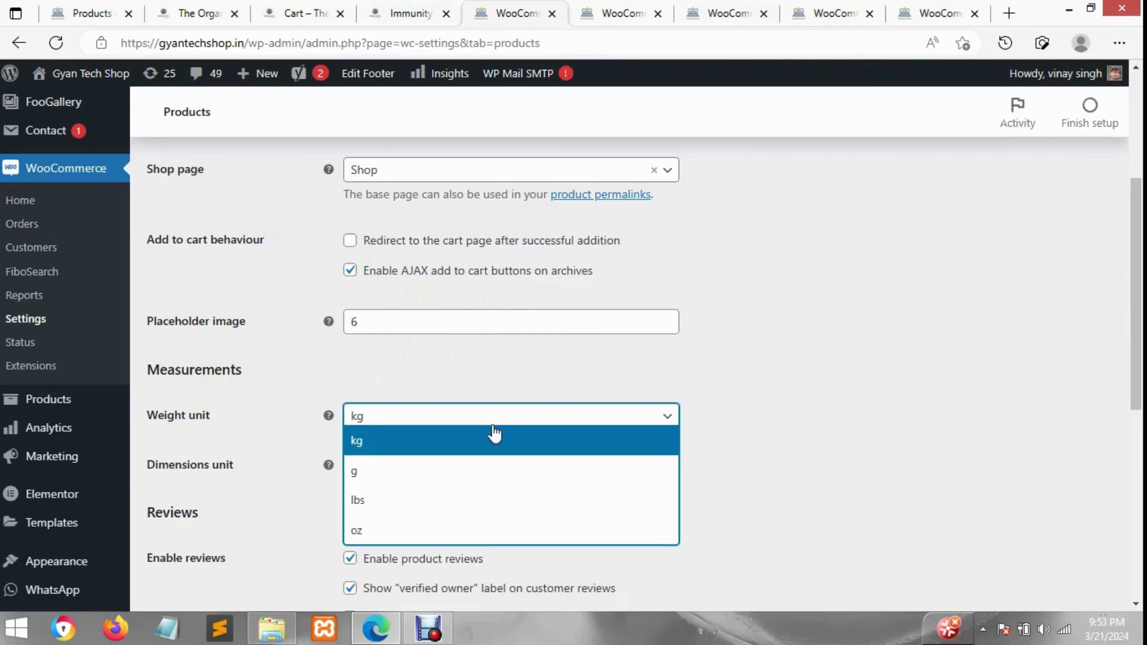
click(783, 431)
click(405, 422)
click(409, 360)
drag(230, 467, 204, 467)
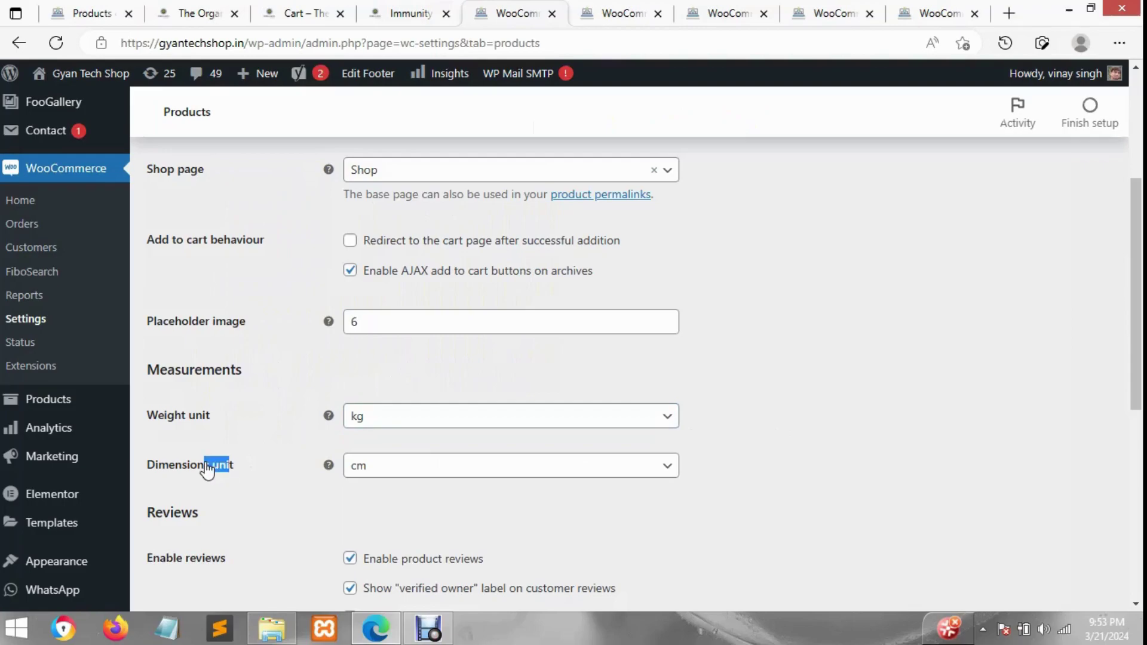
click(335, 466)
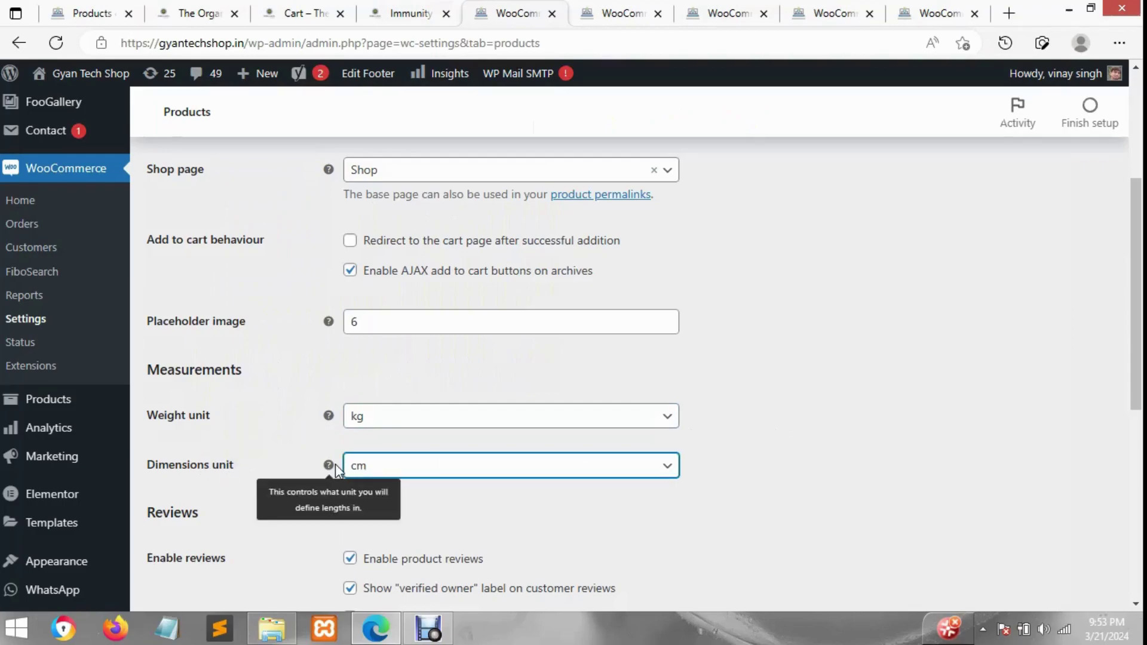
click(331, 417)
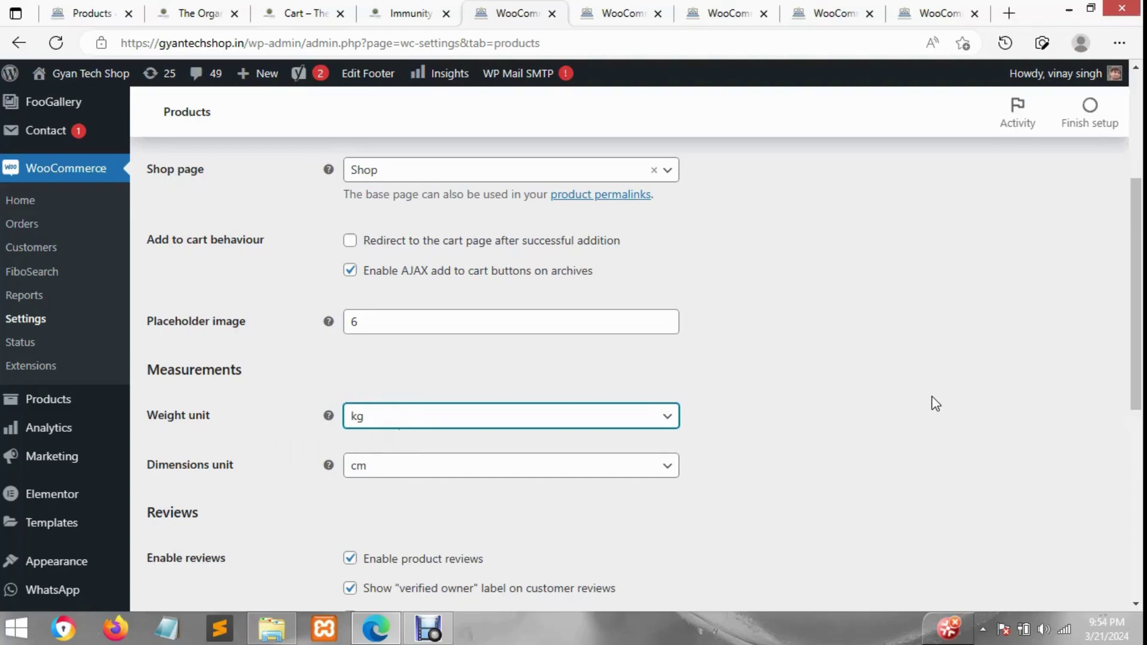
- Look over the cart totals, then open the Reviews section of the Immunity Care Combo page and examine its review form
scroll(935, 404, down, 1)
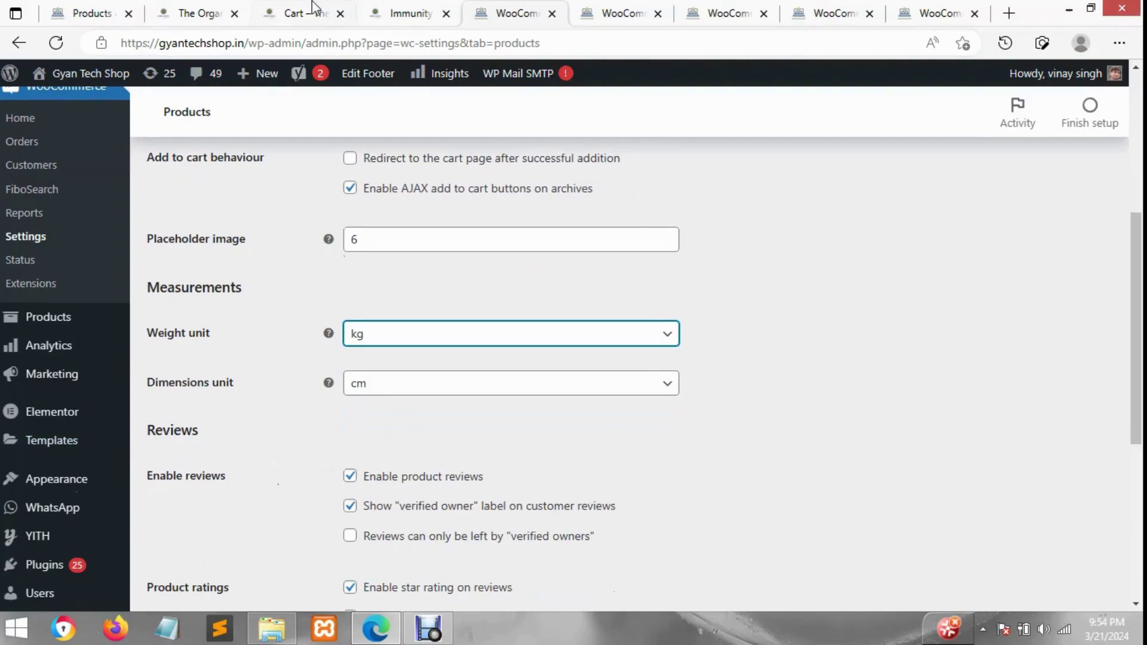
click(340, 9)
scroll(839, 402, down, 5)
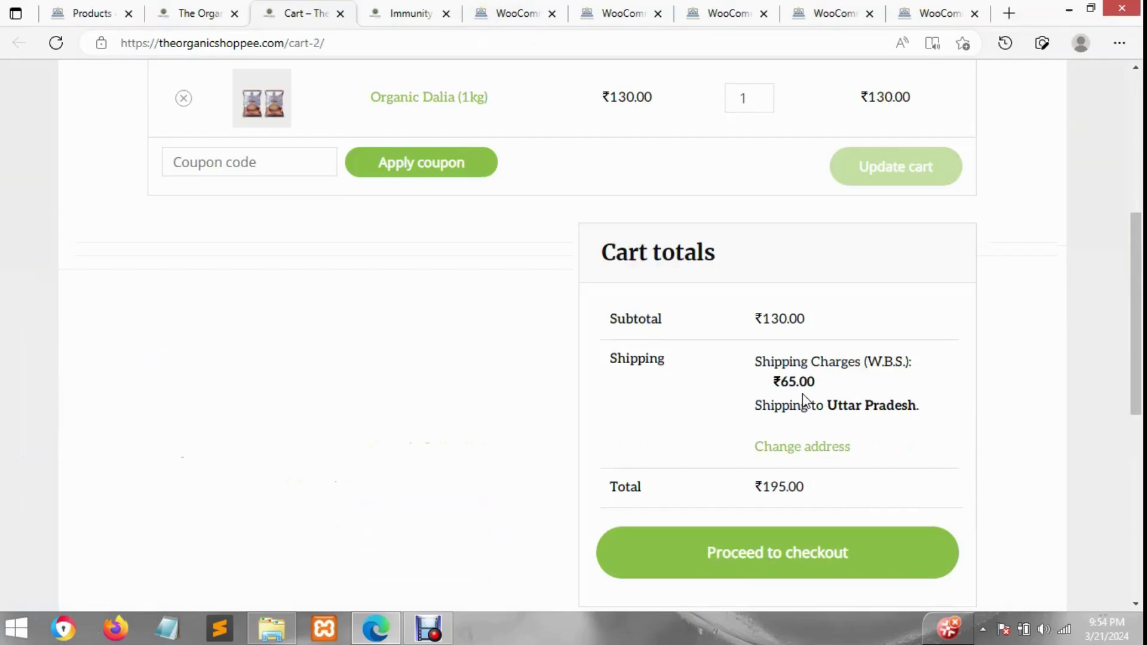
click(395, 12)
scroll(771, 393, down, 6)
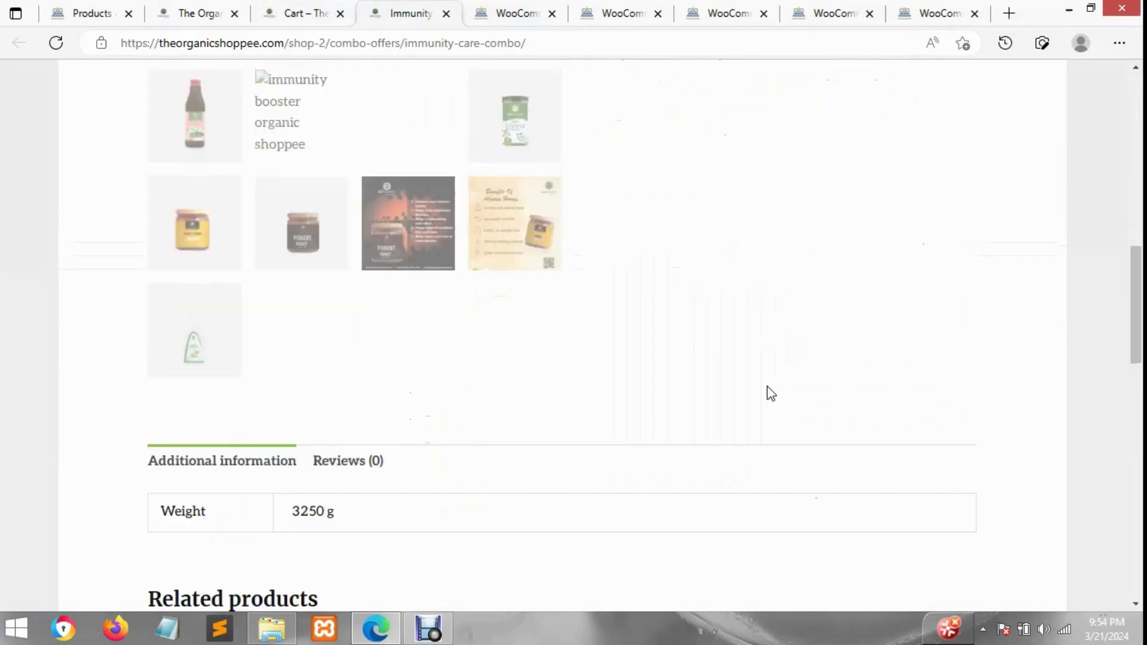
scroll(771, 393, down, 3)
click(354, 291)
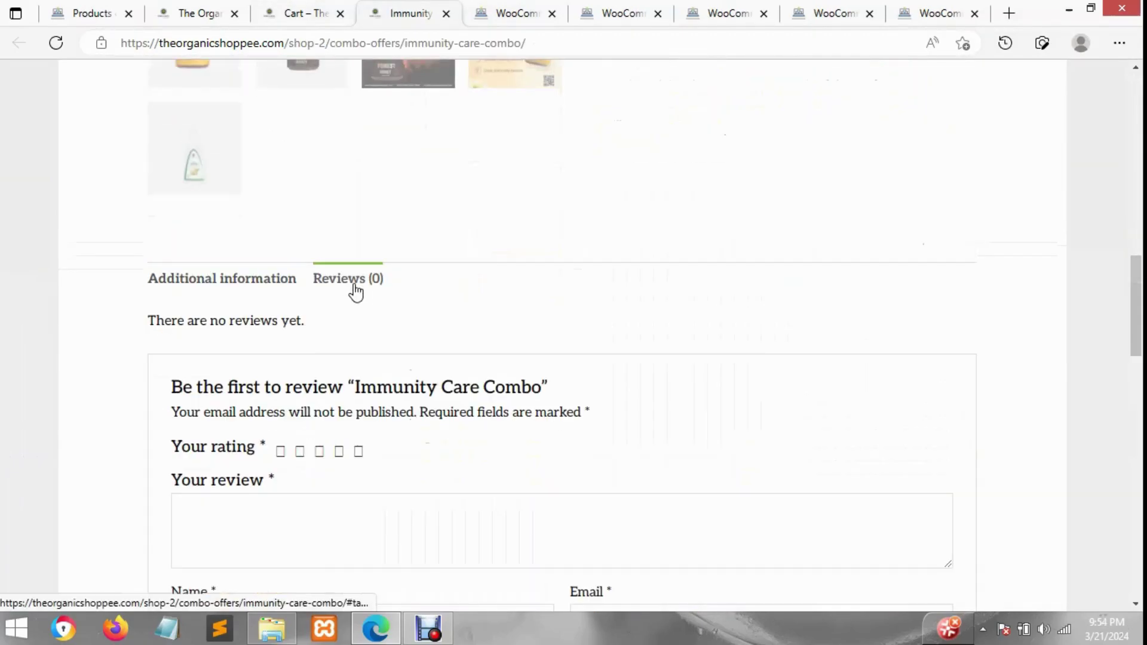
scroll(243, 420, down, 1)
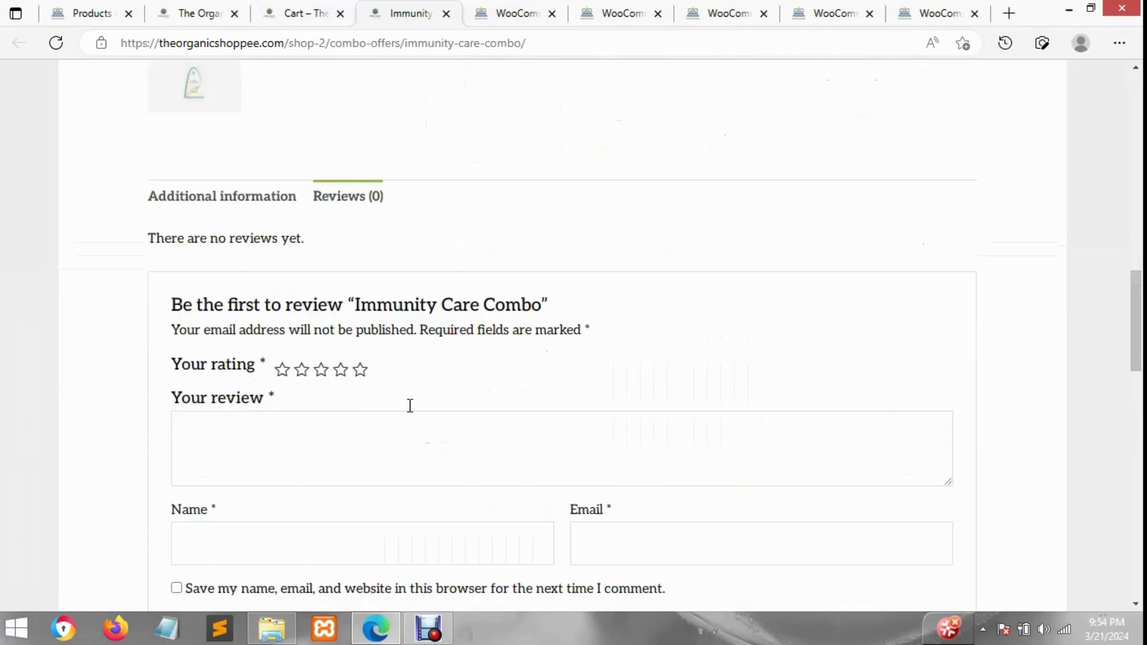
scroll(404, 435, down, 2)
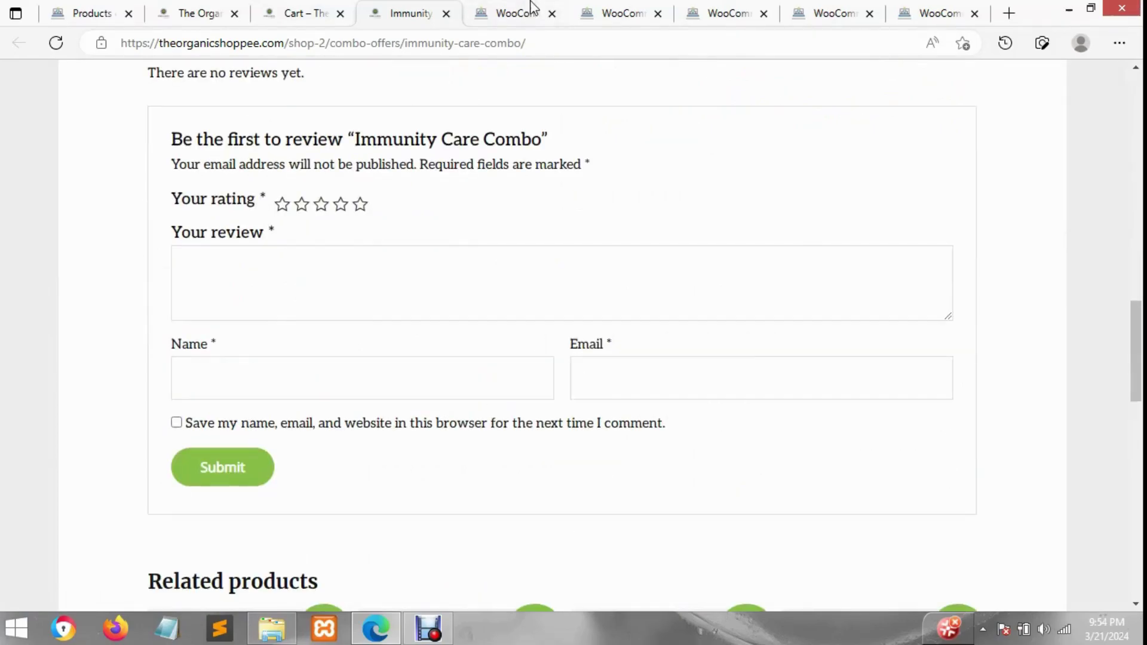
- Compare the Enable reviews and Product ratings settings with the Immunity Care Combo review form
click(531, 8)
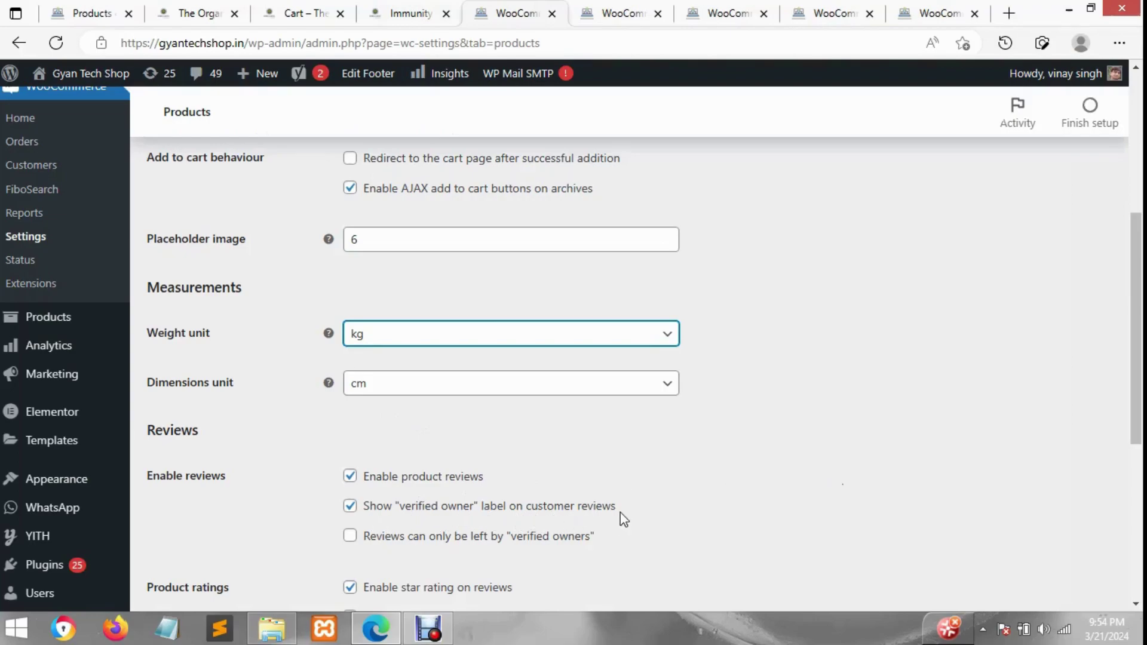
click(449, 7)
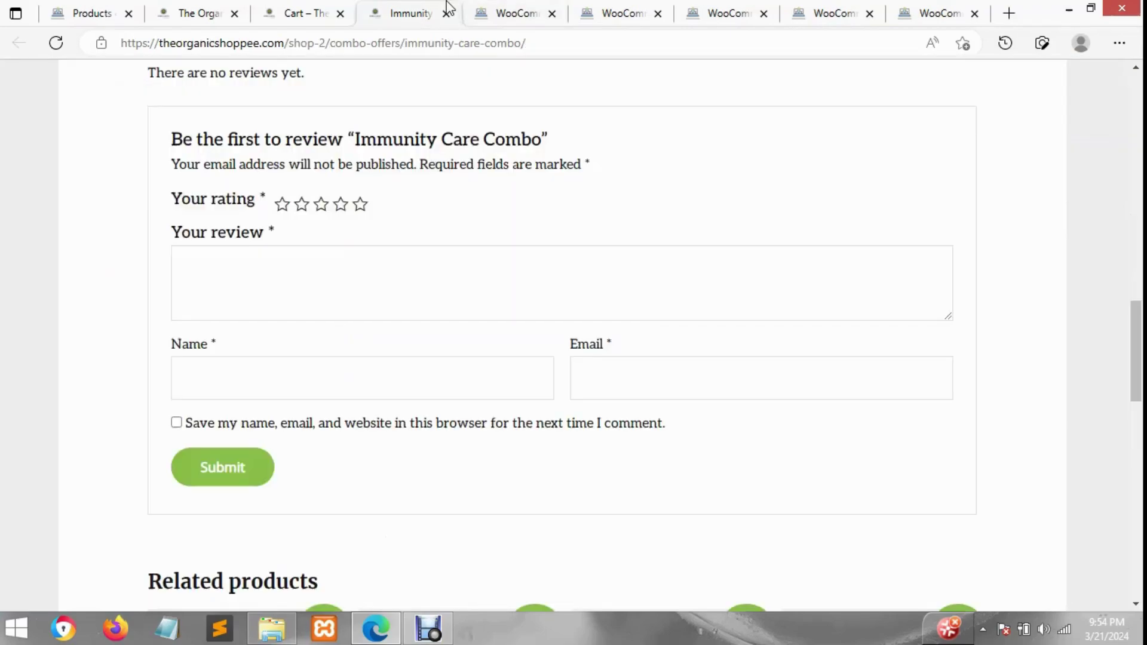
click(507, 7)
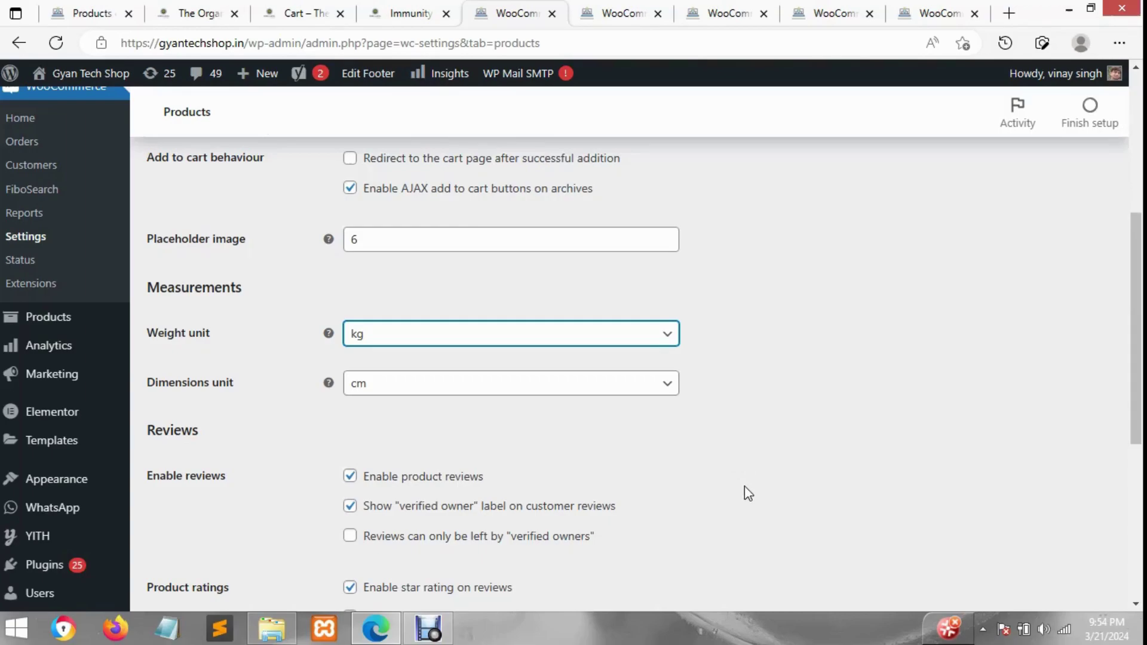
scroll(598, 508, down, 1)
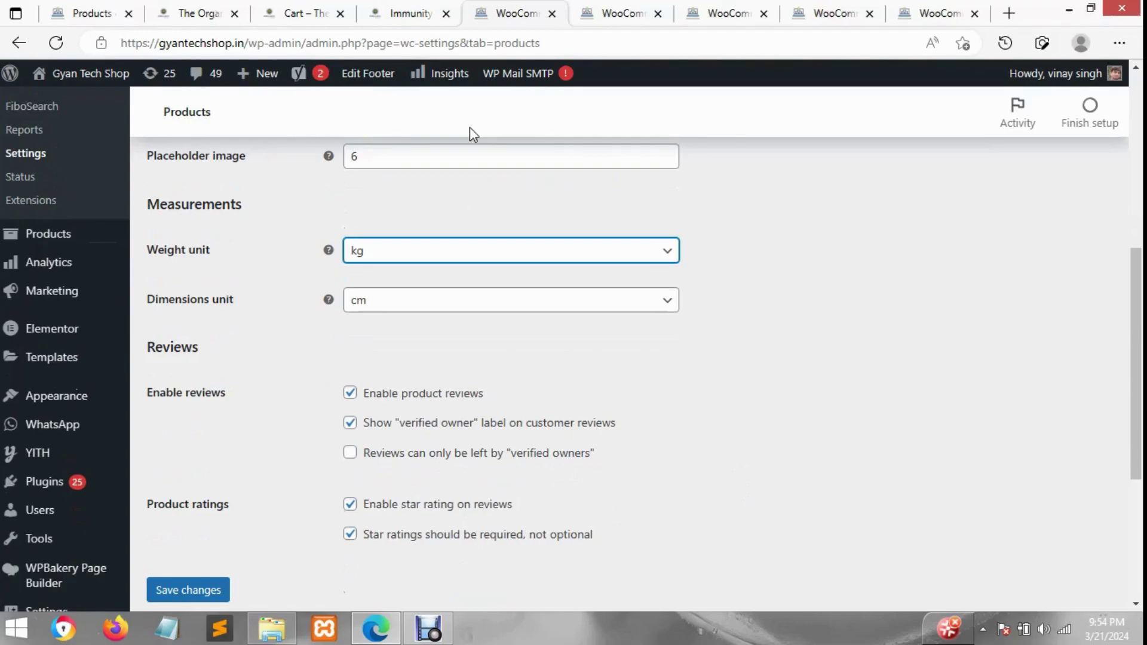
- Examine the rating, review, name and email fields of the Immunity Care Combo review form without filling them in
click(435, 12)
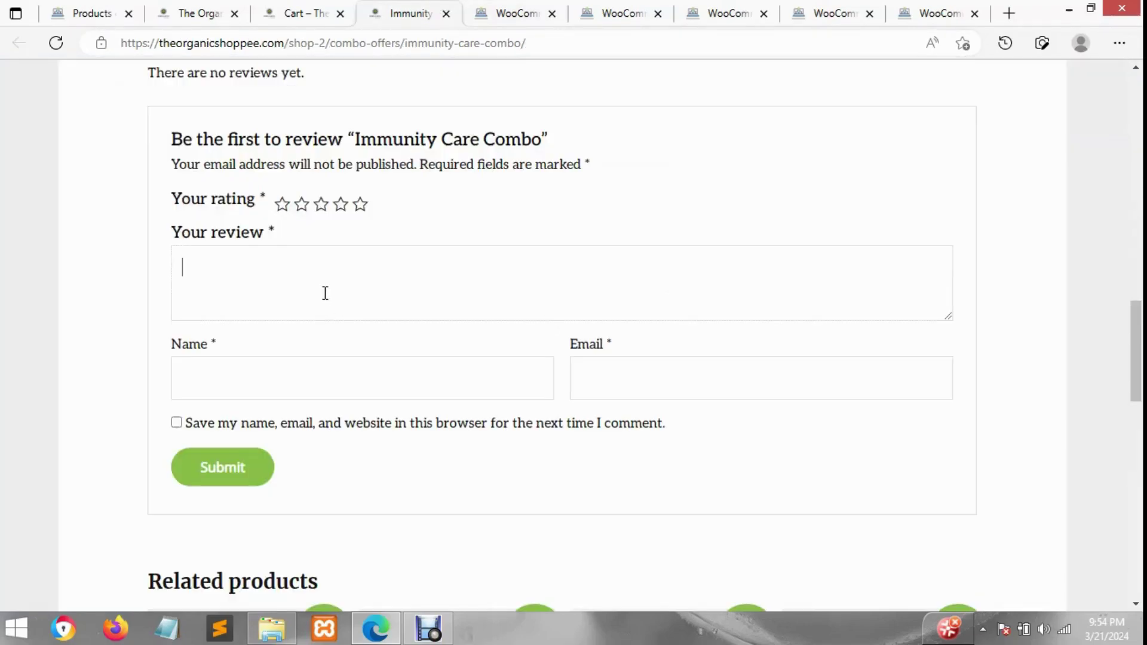
click(320, 379)
click(766, 390)
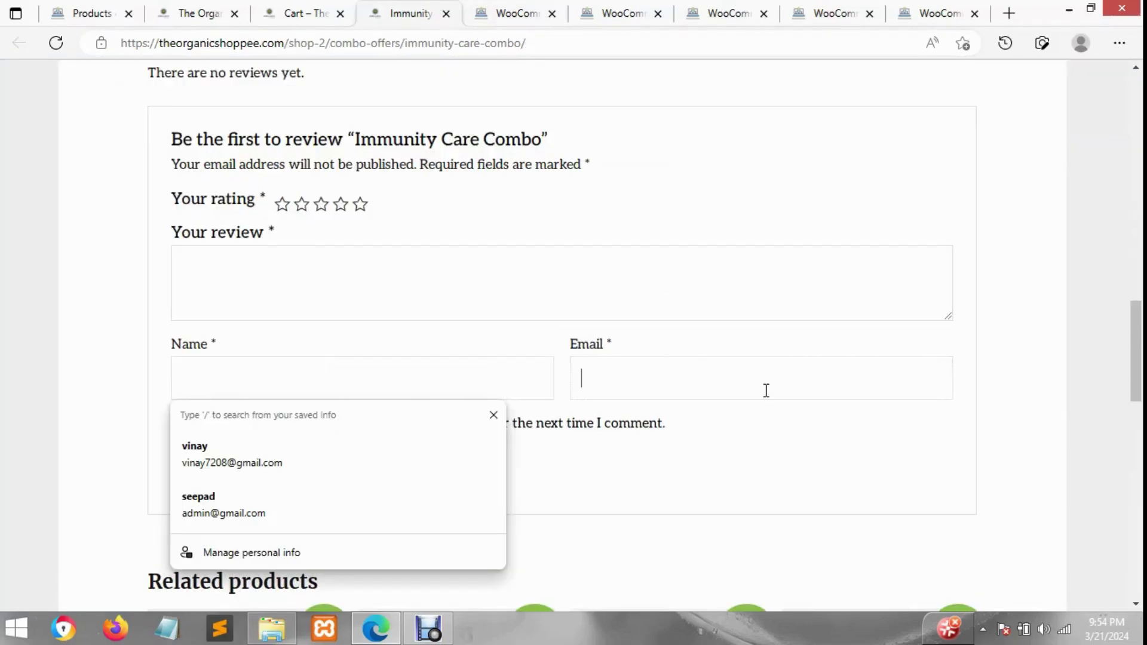
click(478, 200)
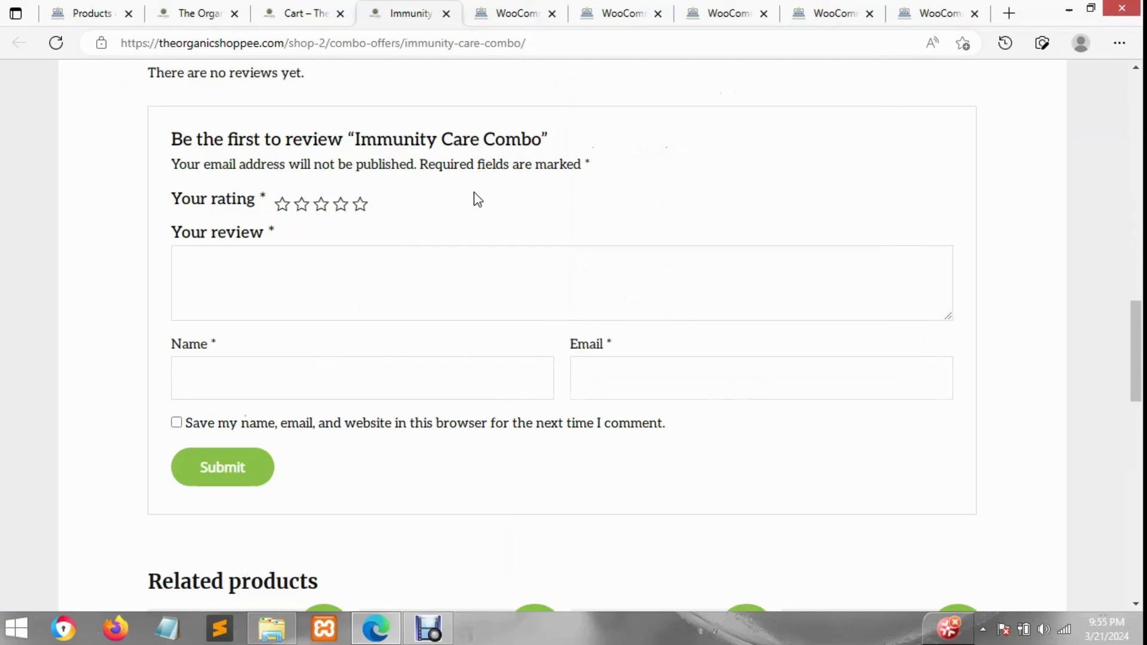
click(299, 261)
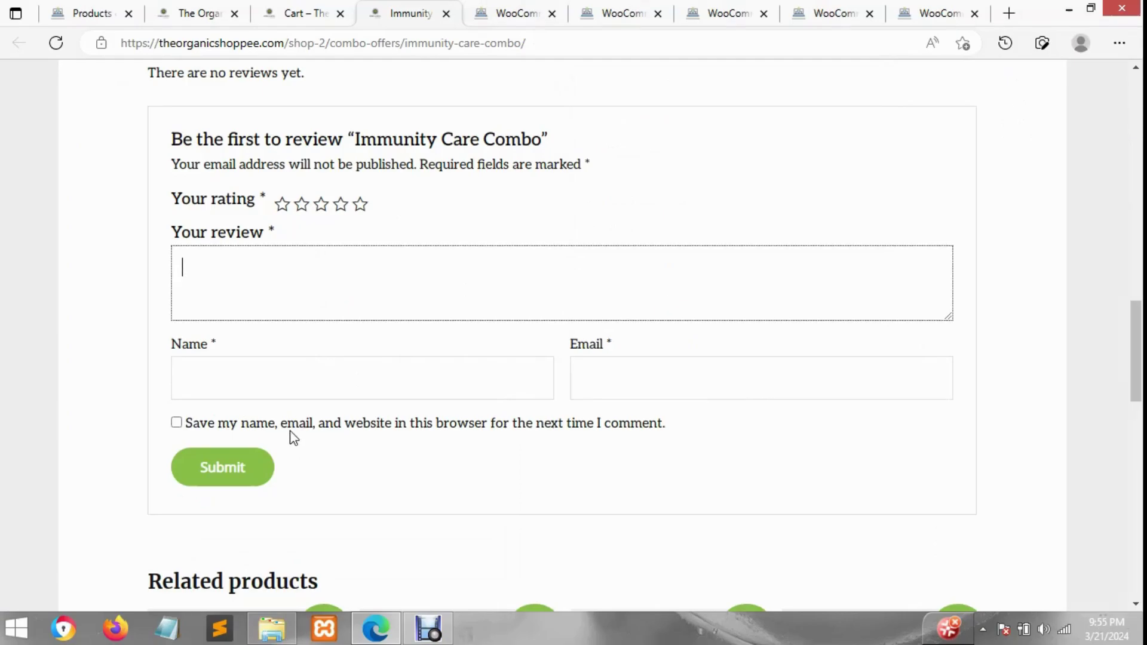
click(269, 374)
click(724, 373)
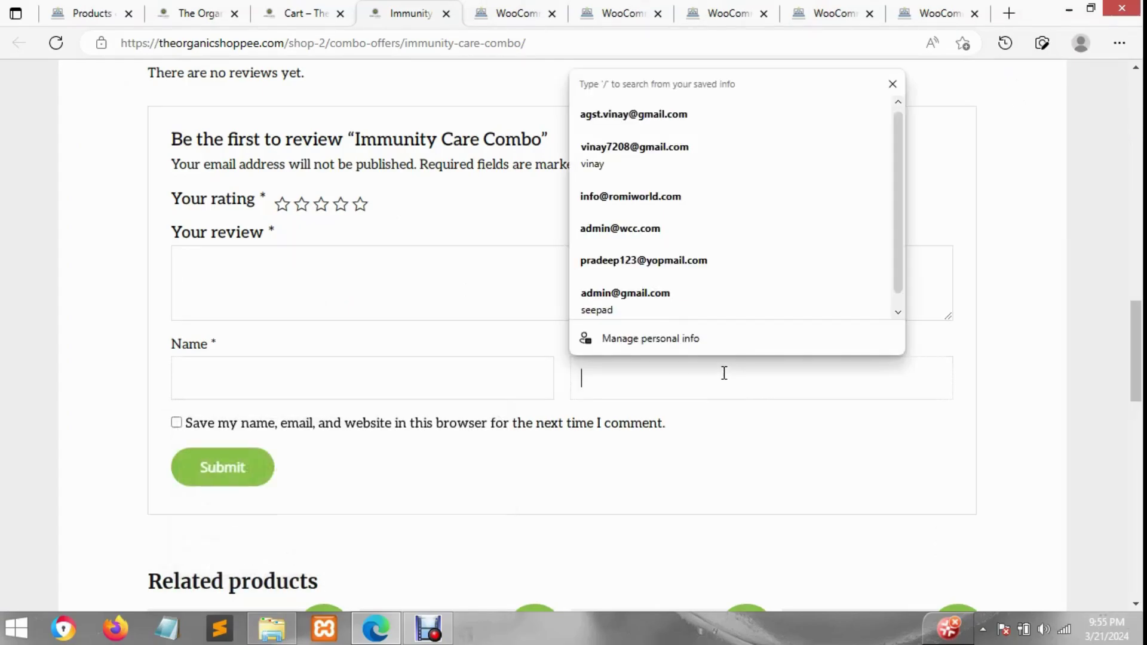
click(463, 279)
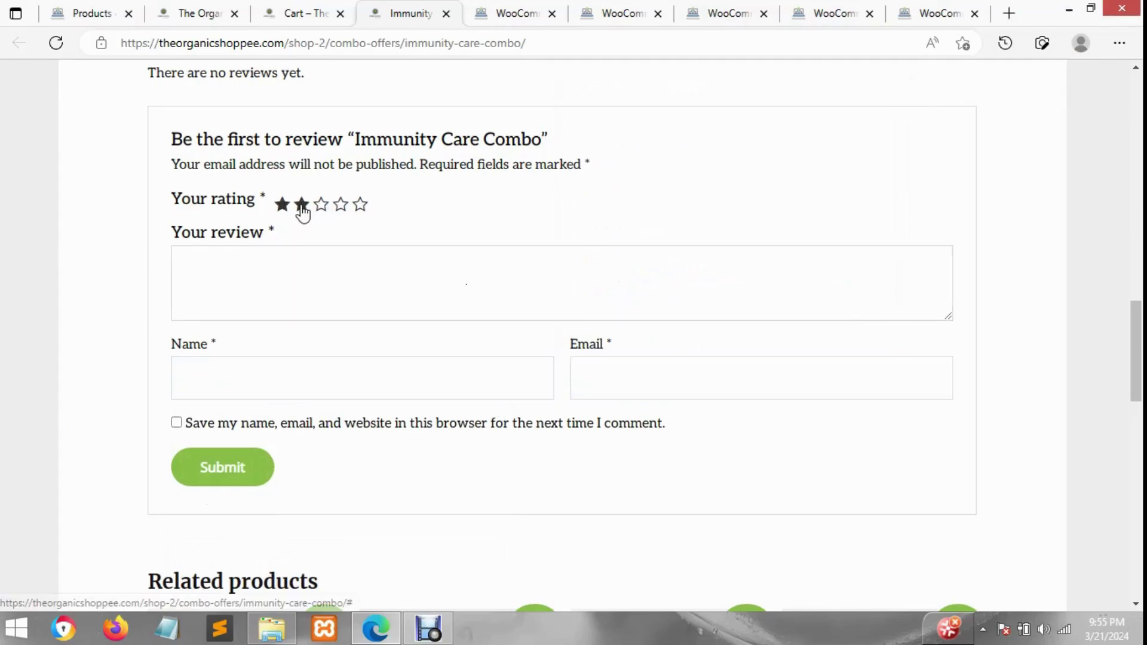
- Compare the required star rating setting under Product ratings with the required rating and review fields of the Immunity Care Combo form
click(504, 8)
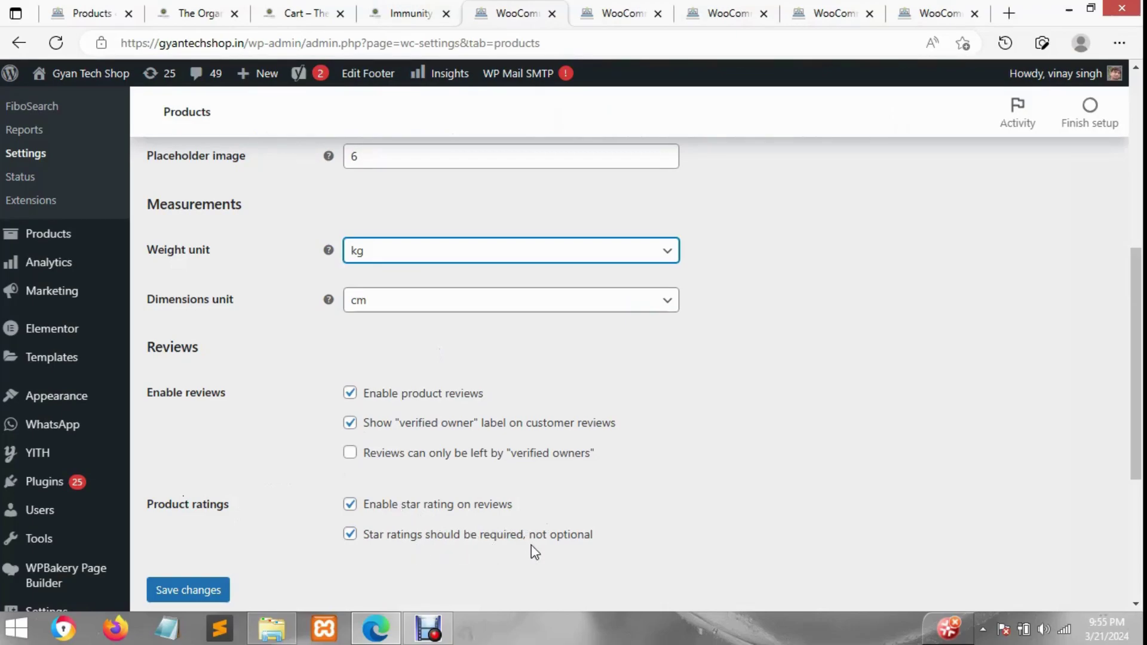
click(411, 11)
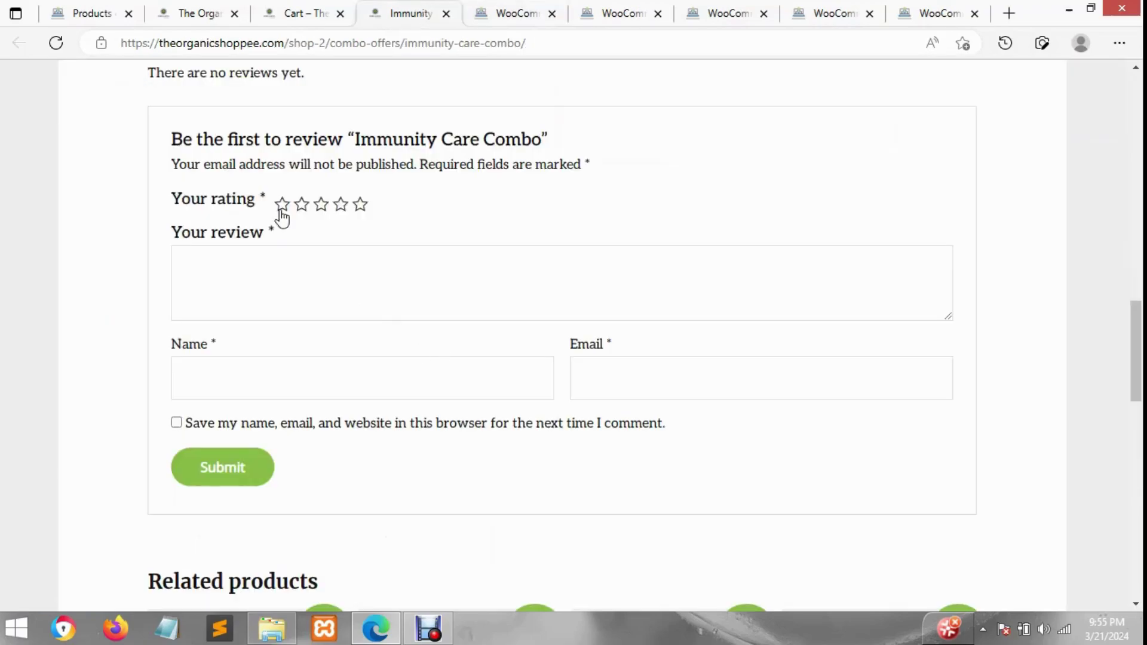
drag(266, 203, 262, 201)
drag(267, 233, 278, 233)
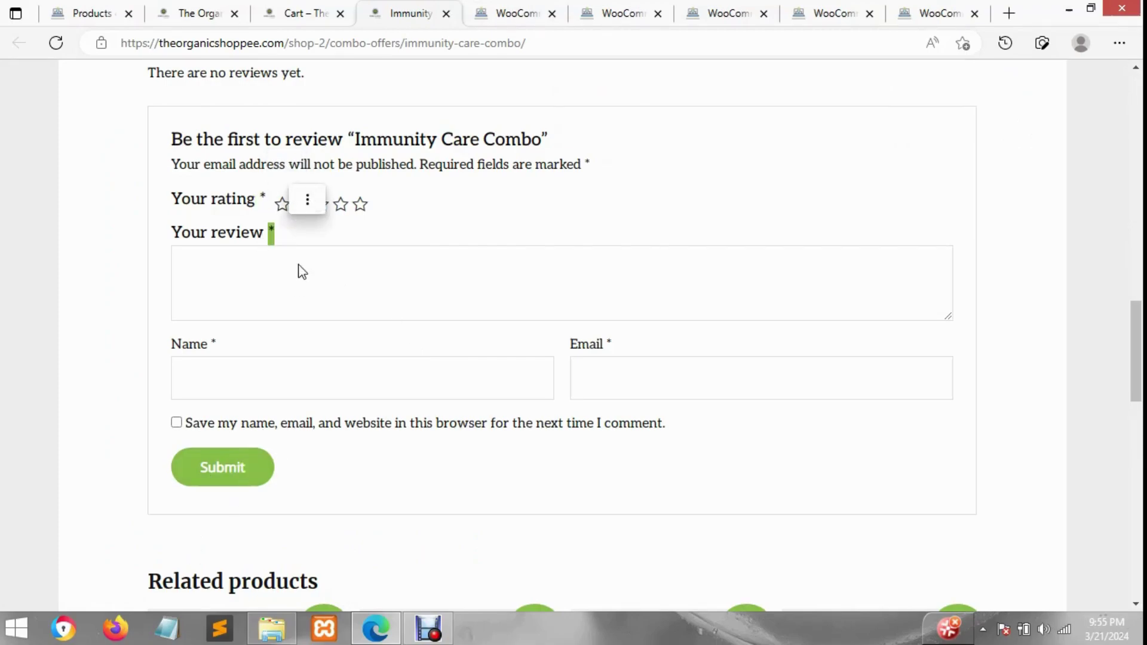
click(526, 191)
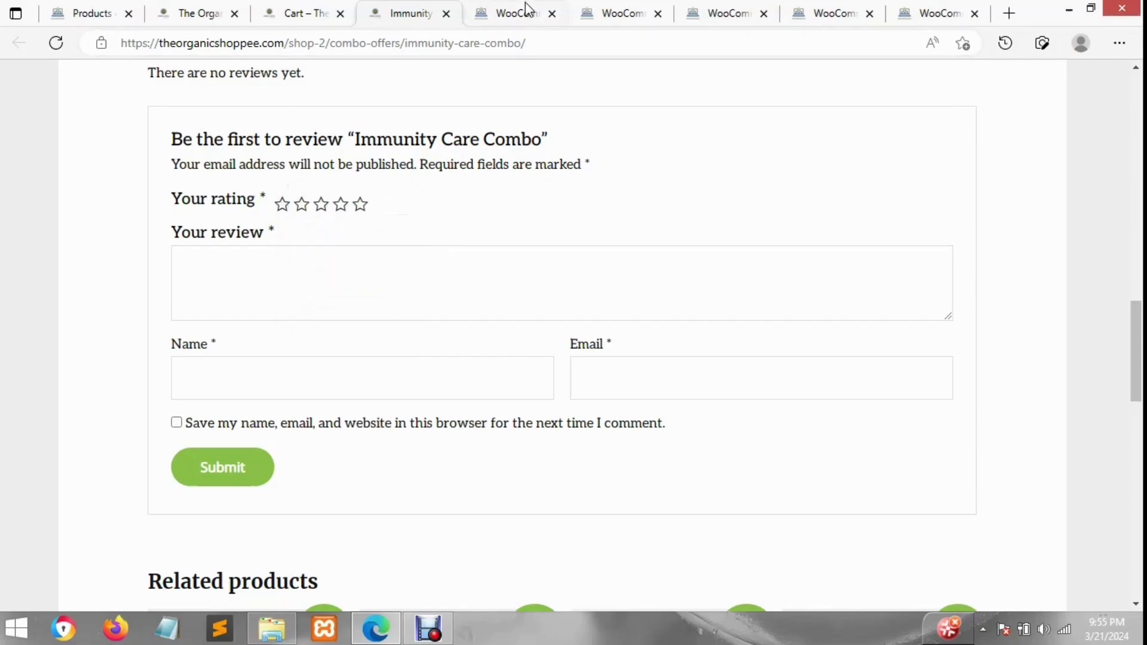
click(526, 17)
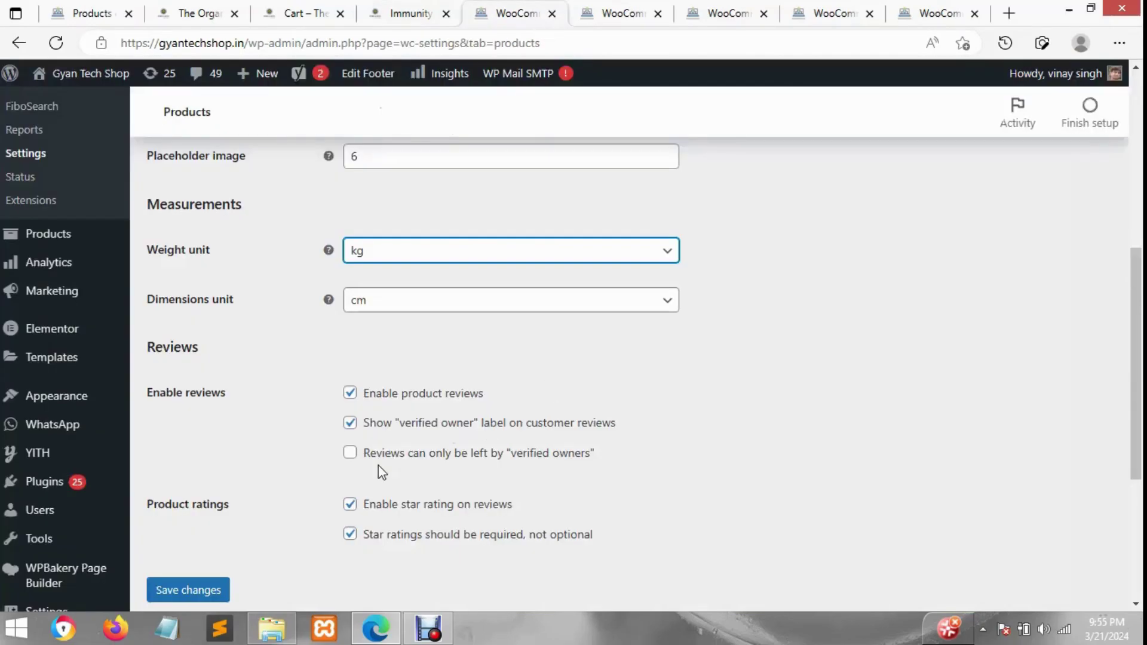
- Open the Inventory section of the product settings and view its Manage stock option
scroll(321, 516, down, 1)
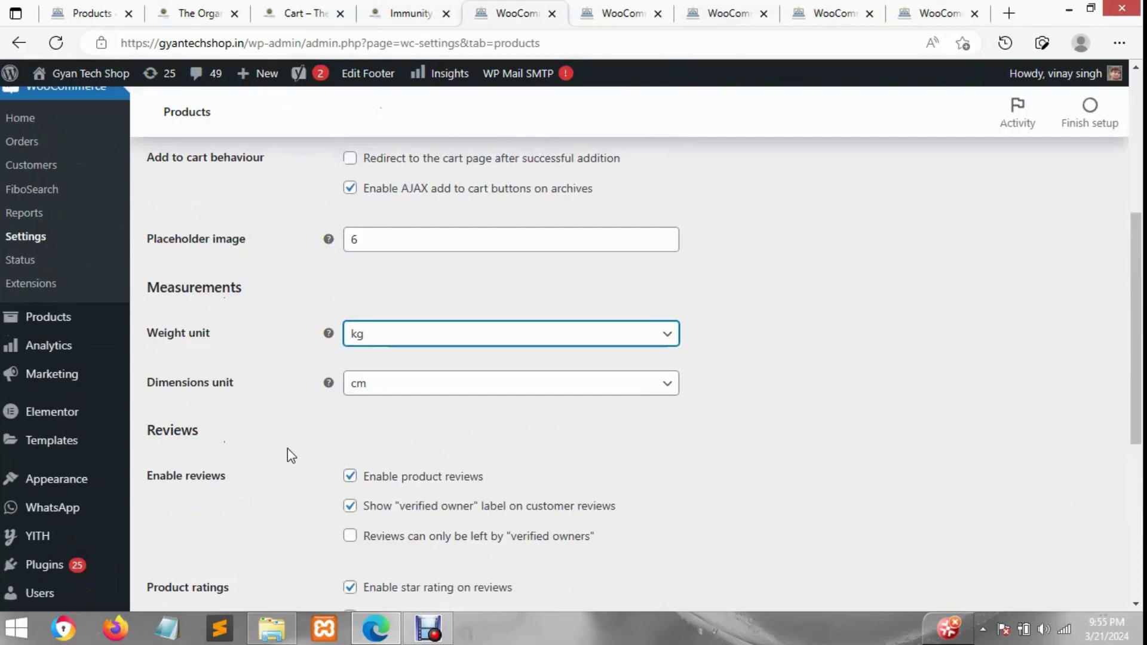
scroll(289, 452, up, 4)
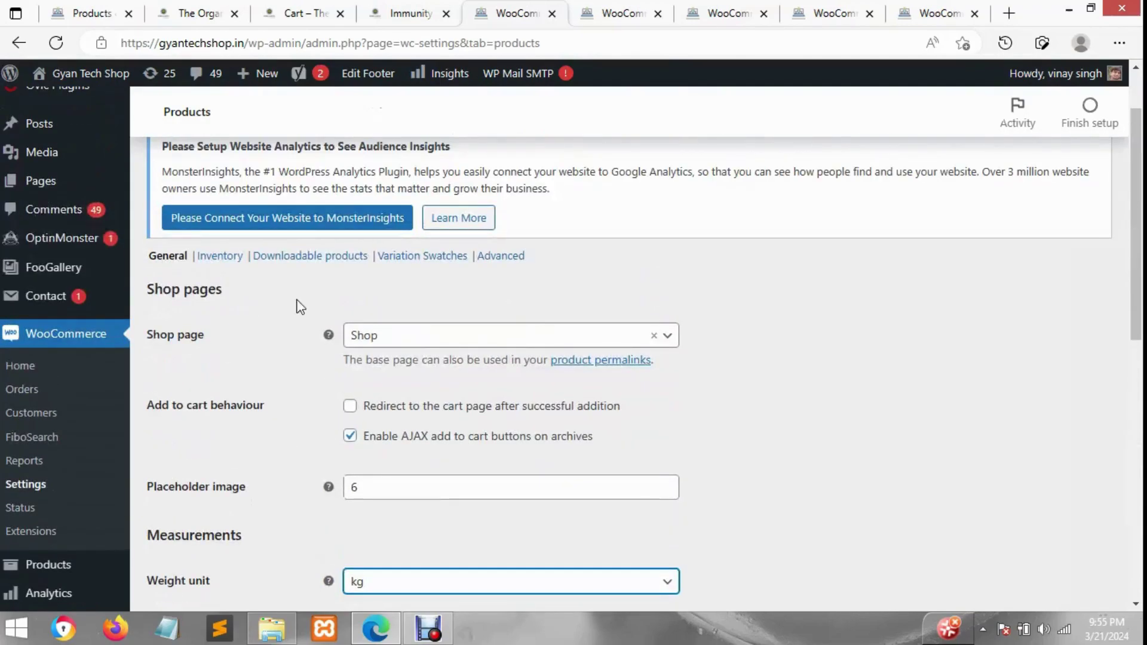
click(226, 257)
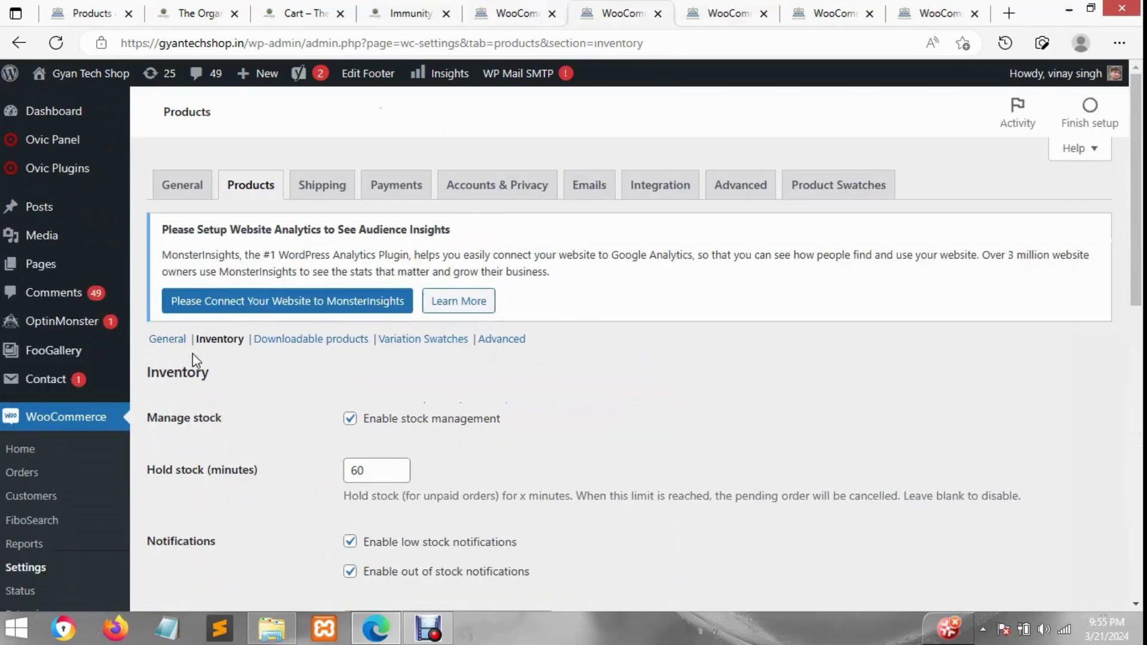
scroll(694, 285, down, 1)
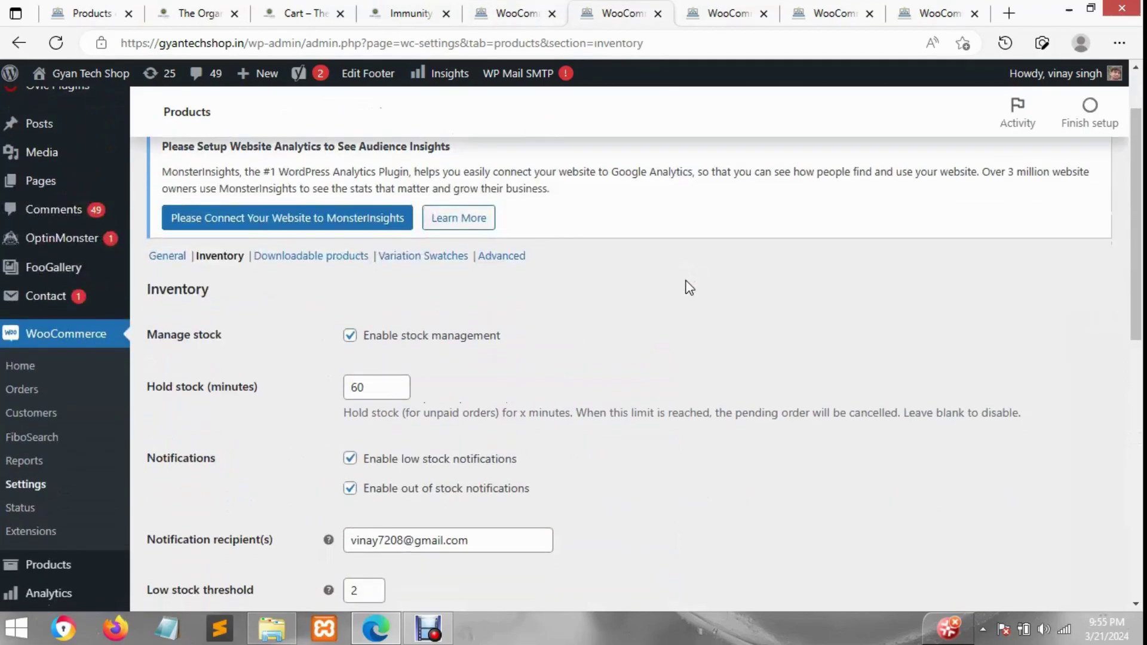
scroll(681, 286, down, 1)
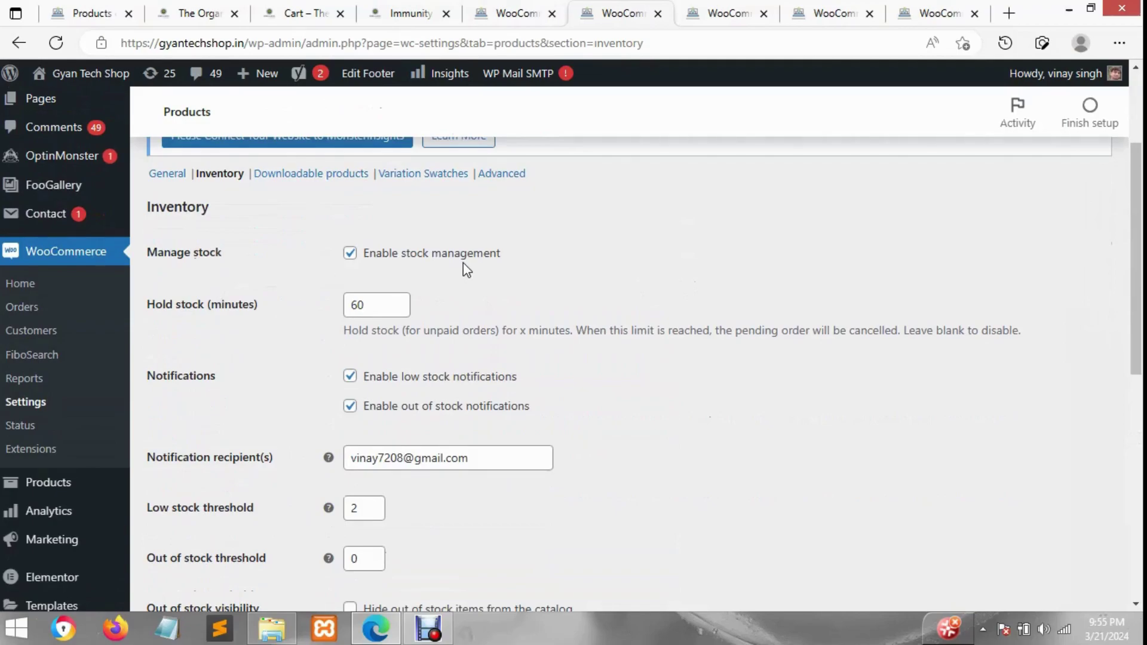
- Look over the live store's product carousel, cart totals and Immunity Care Combo product page, and return to the General product settings
click(197, 9)
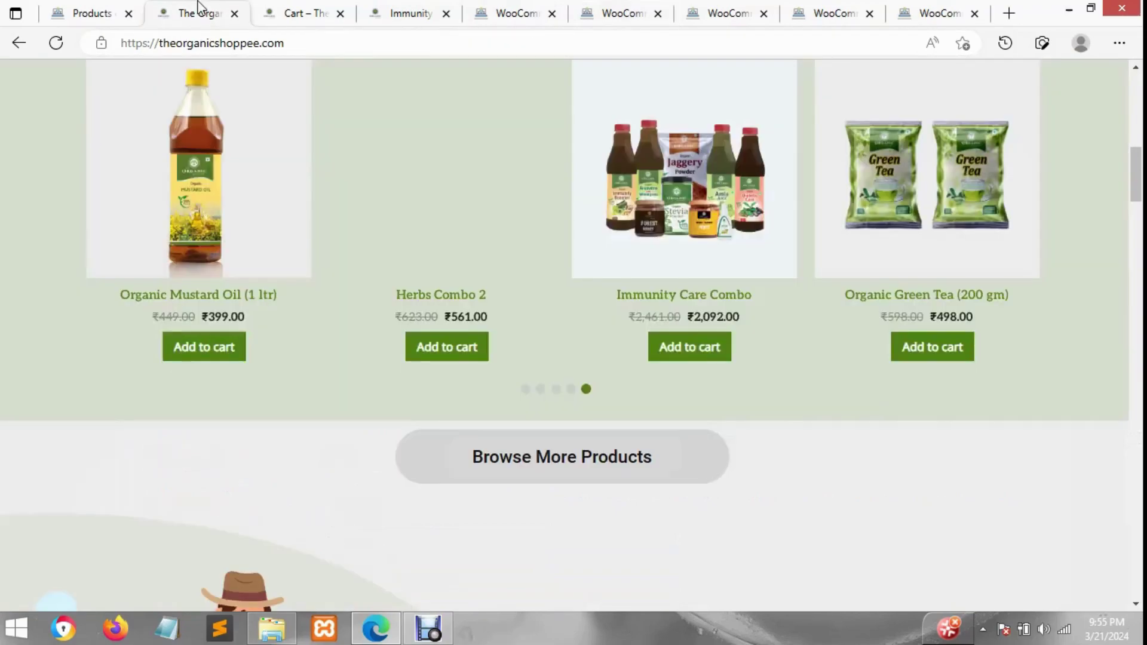
click(276, 8)
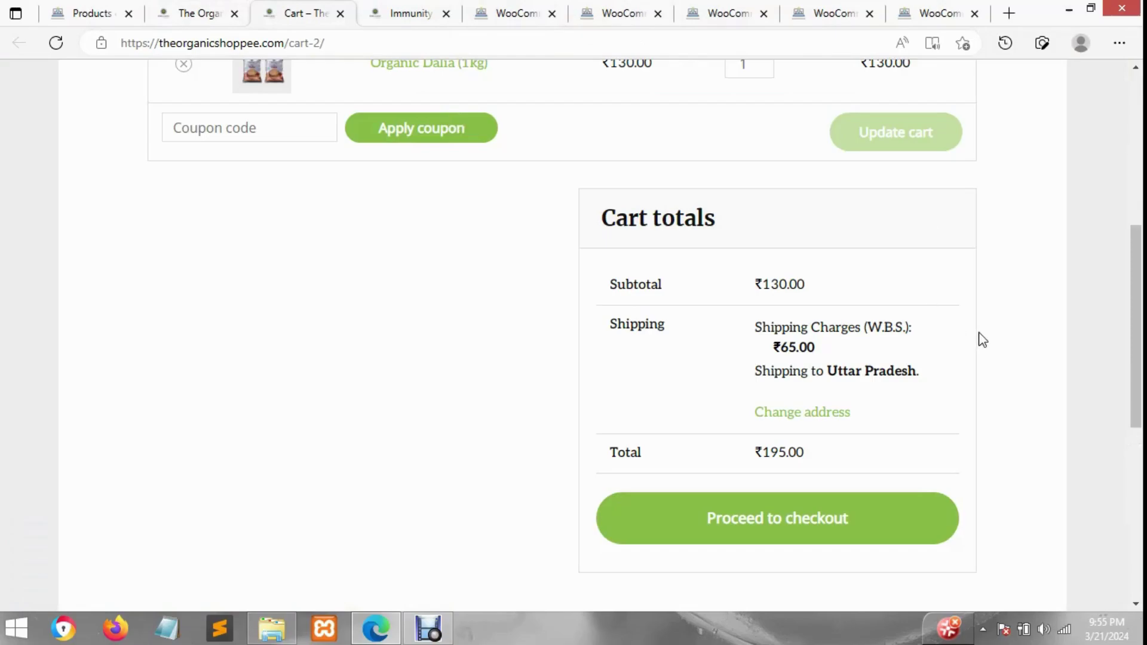
click(406, 8)
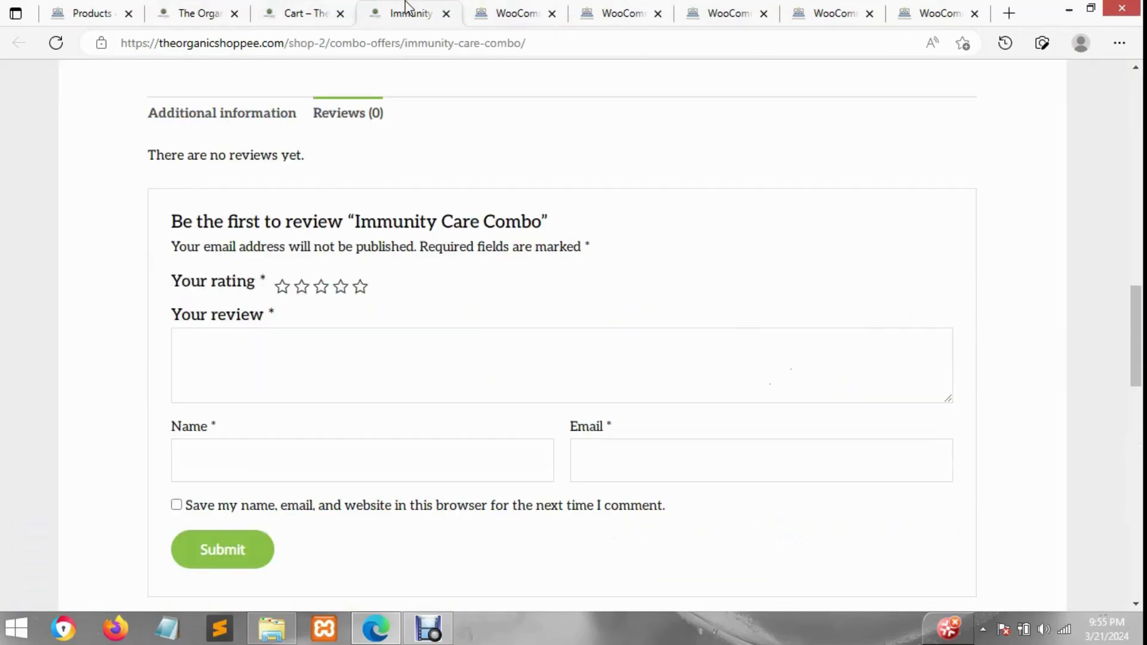
scroll(660, 293, up, 10)
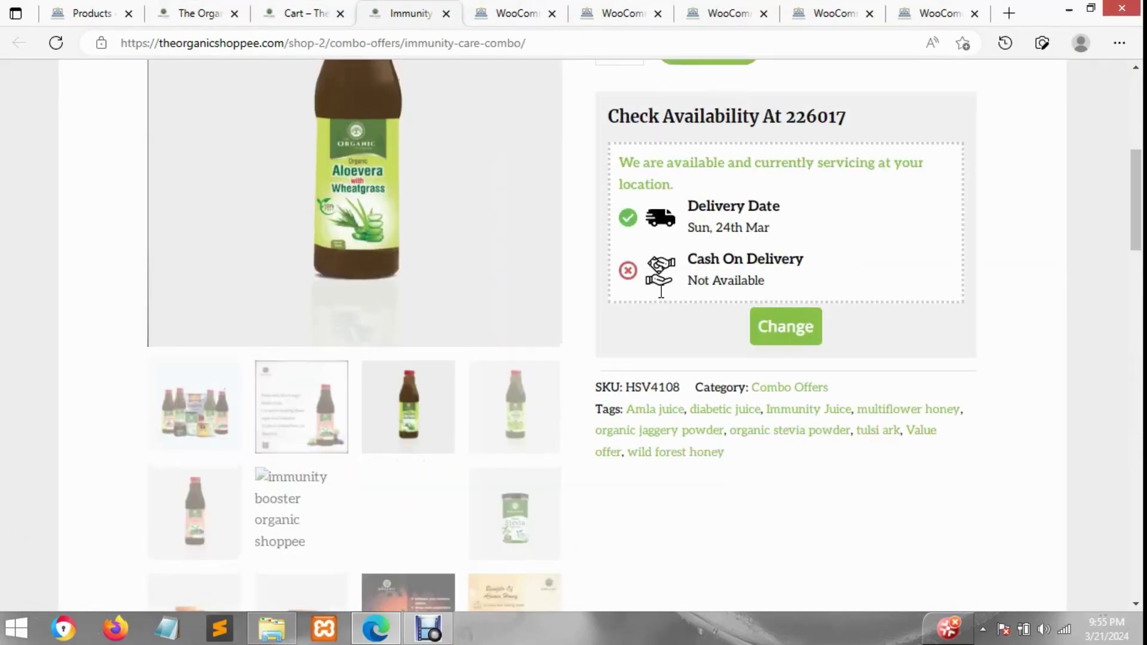
scroll(661, 292, up, 4)
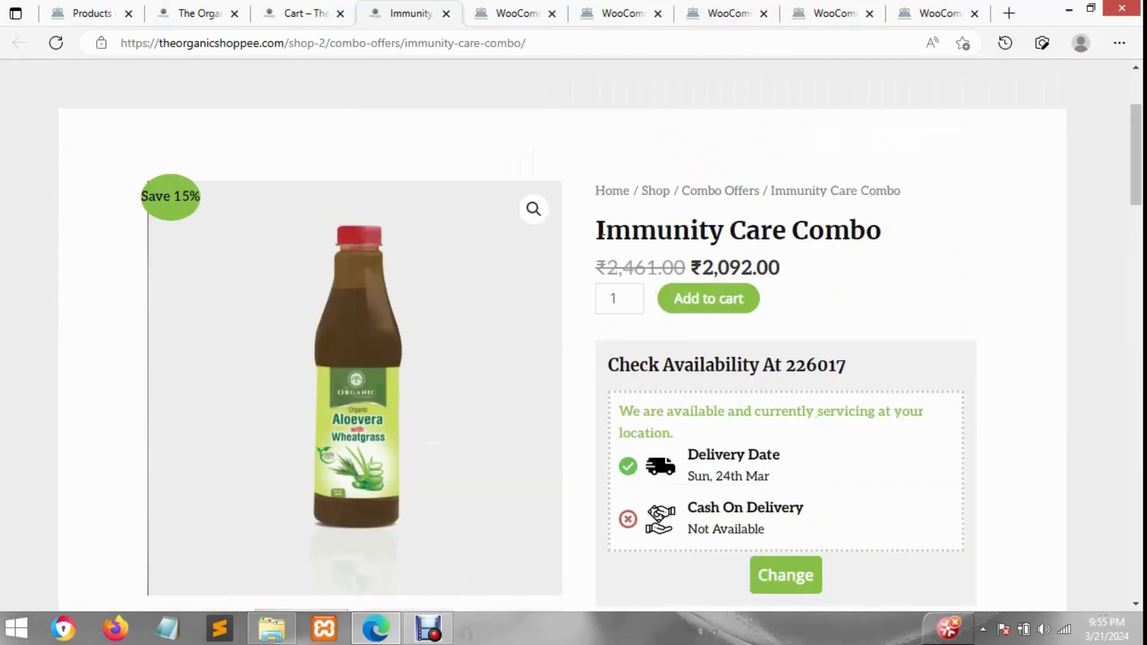
click(519, 9)
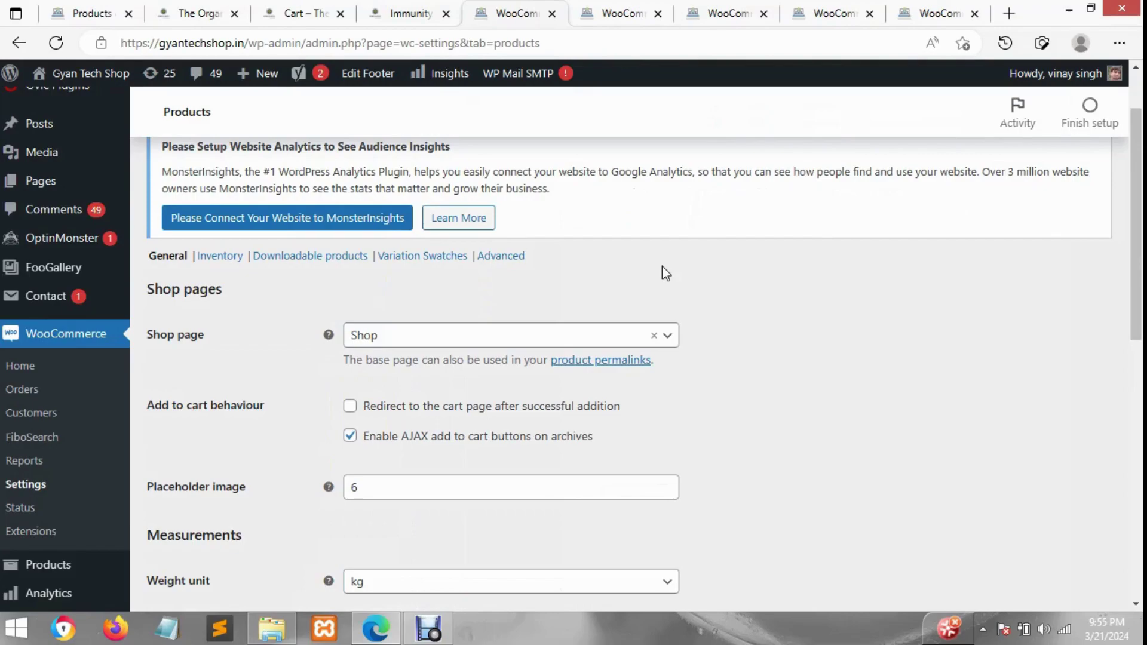
- Return to the Inventory settings and examine the Hold stock minutes and the note about cancelling pending orders
click(603, 12)
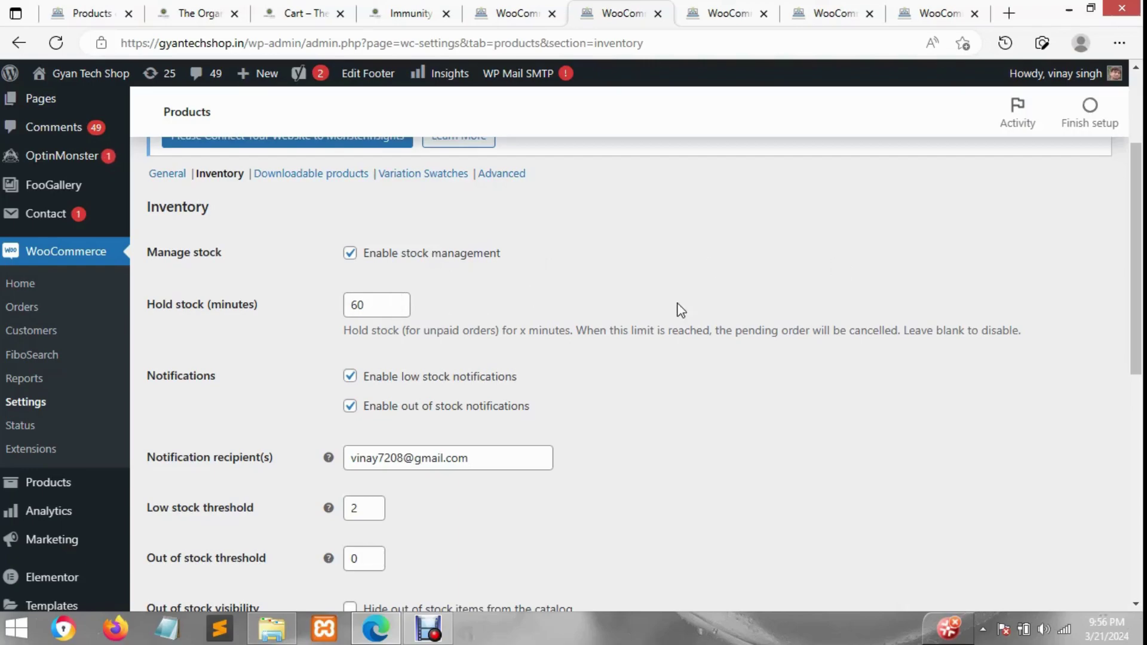
drag(375, 304, 349, 304)
click(767, 293)
drag(576, 330, 901, 345)
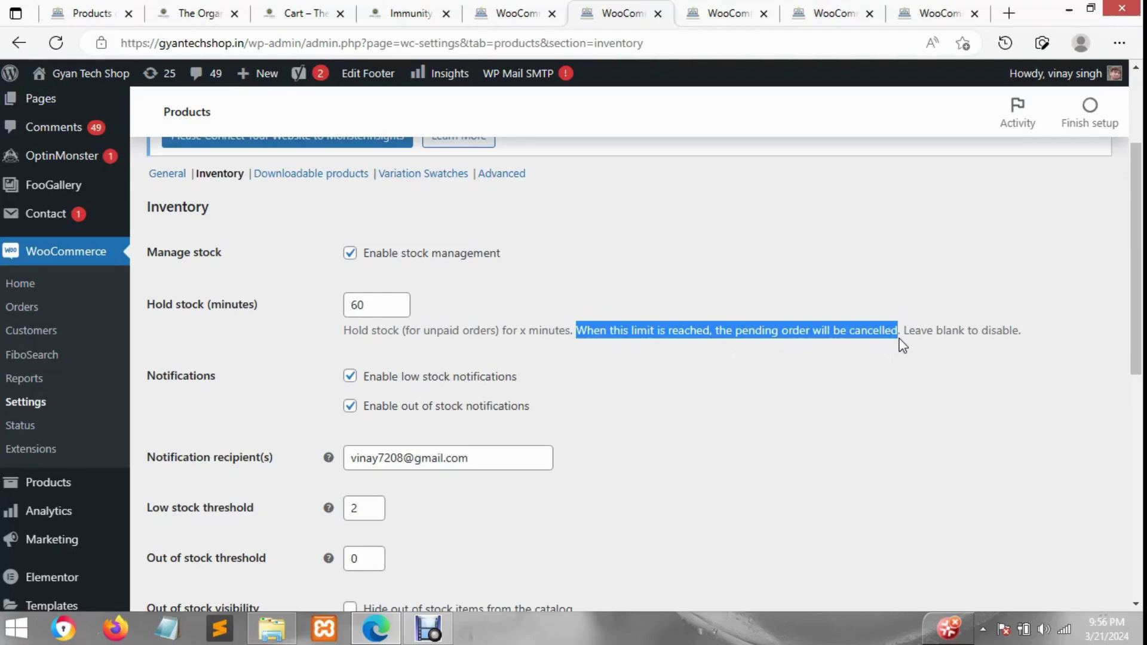
click(912, 287)
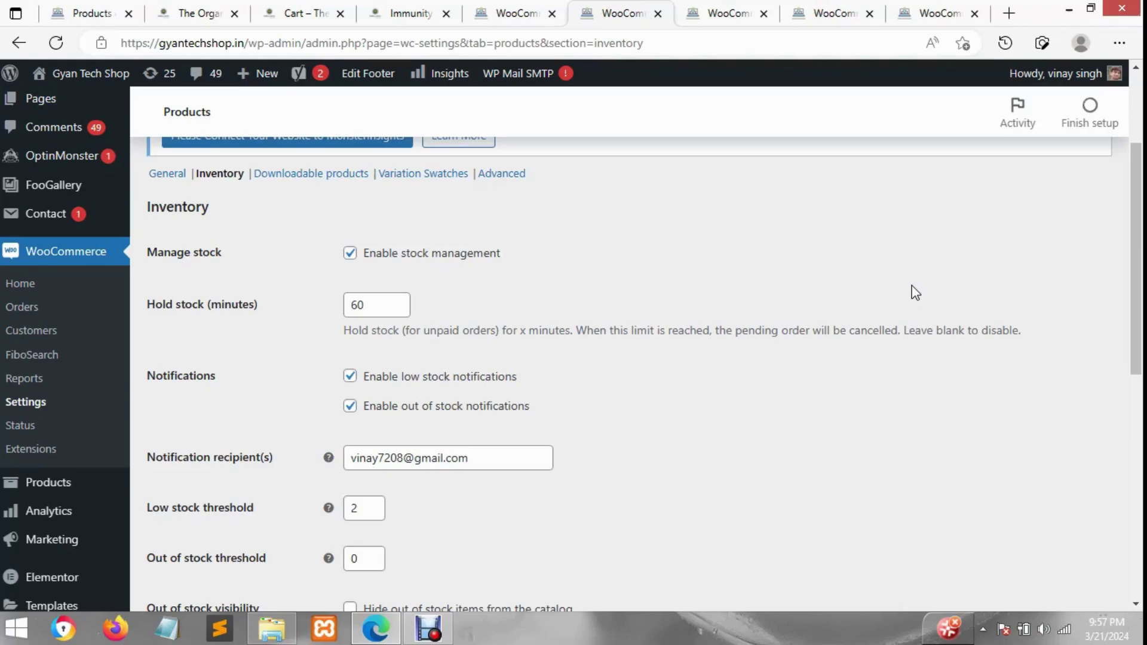
- Review the Hold stock value and the Notification recipient(s) field in the Inventory settings without changing them
click(370, 305)
drag(369, 304, 348, 305)
click(759, 331)
drag(379, 457, 763, 403)
click(763, 404)
scroll(295, 461, down, 1)
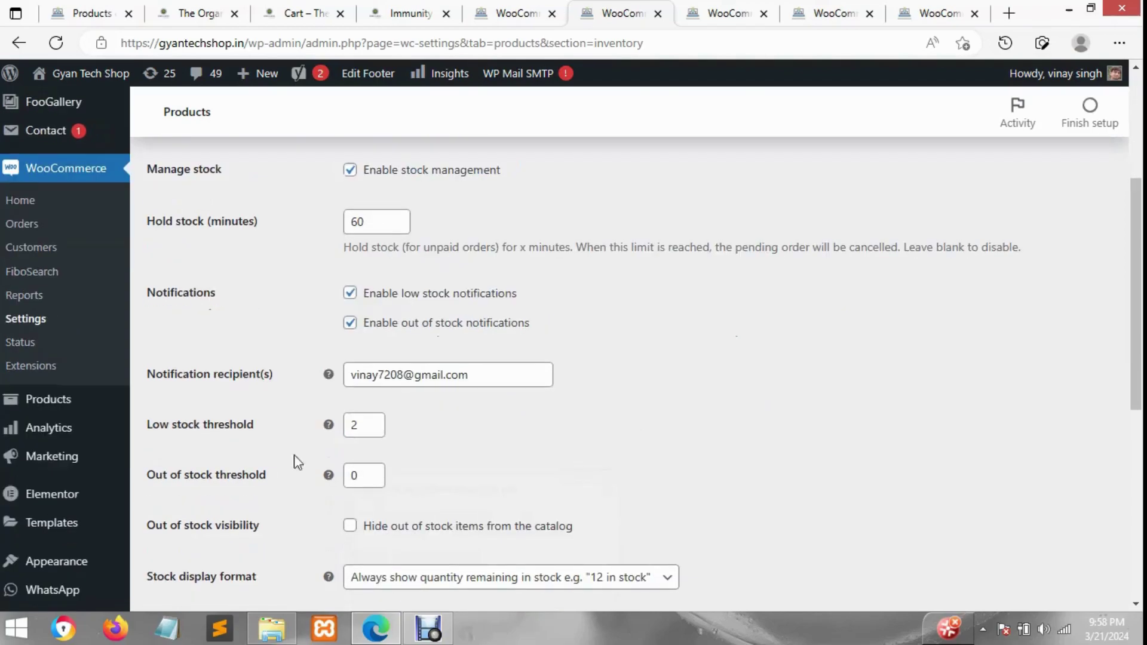
- Try a Low stock threshold of 7 and set it back to 2
double_click(356, 426)
click(371, 420)
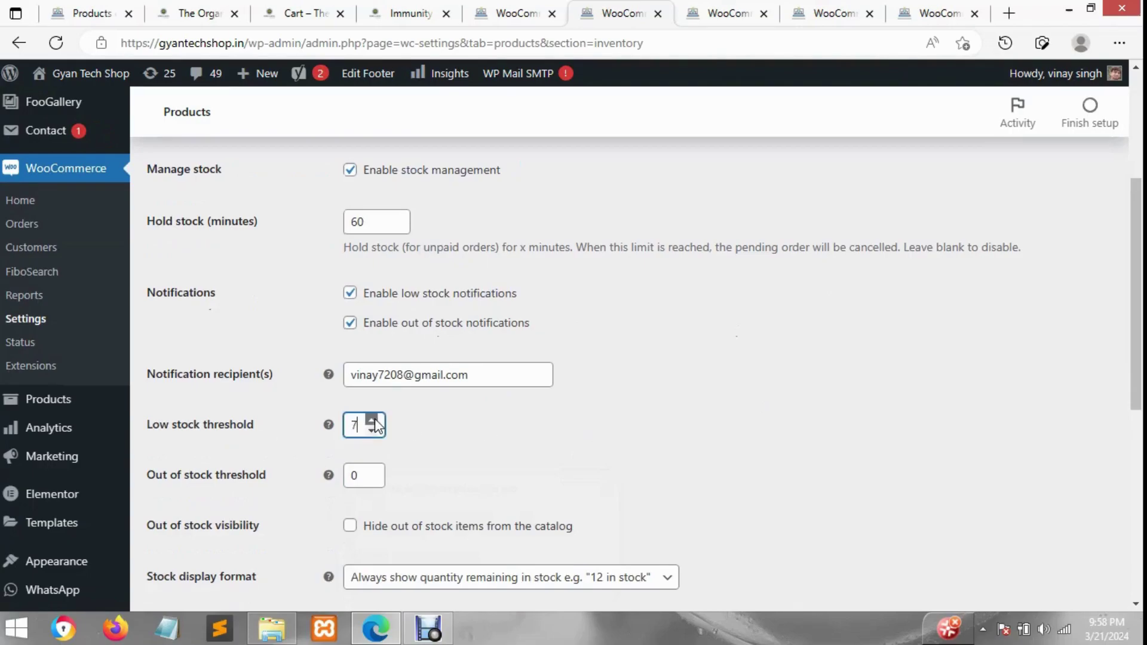
click(267, 433)
click(372, 431)
text(2)
click(531, 455)
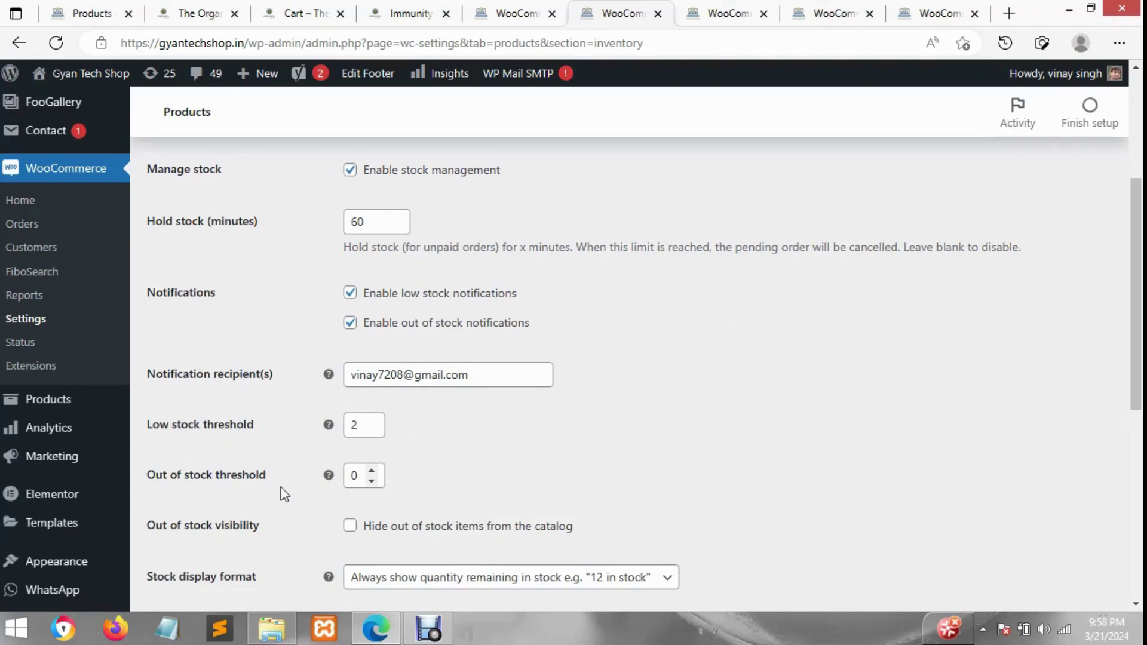
- Set the Out of stock threshold to 2
click(356, 475)
double_click(357, 476)
text(2)
click(602, 465)
double_click(354, 476)
click(539, 473)
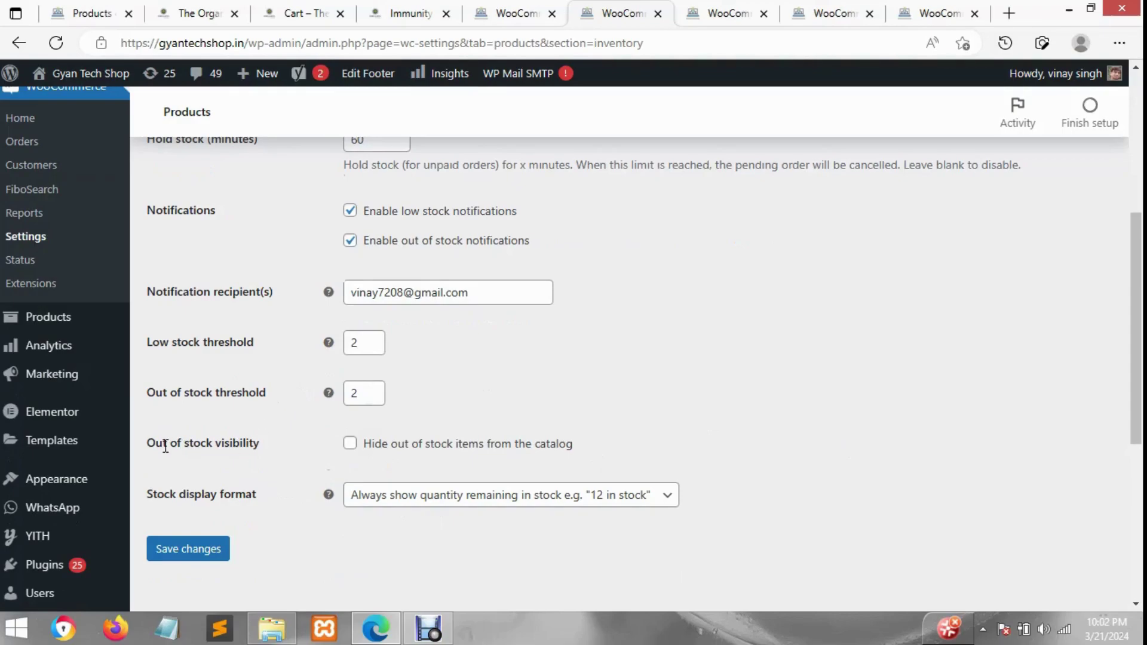
- Examine the Out of stock visibility setting without enabling the option that hides items from the catalog
drag(156, 442, 250, 441)
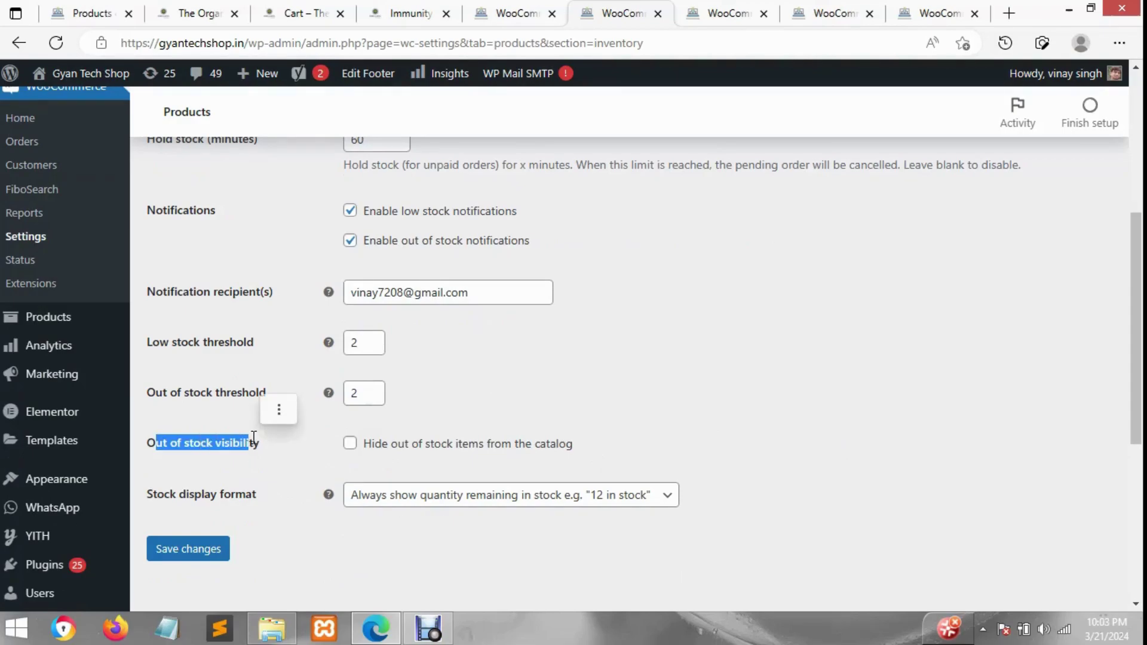
click(386, 456)
click(382, 451)
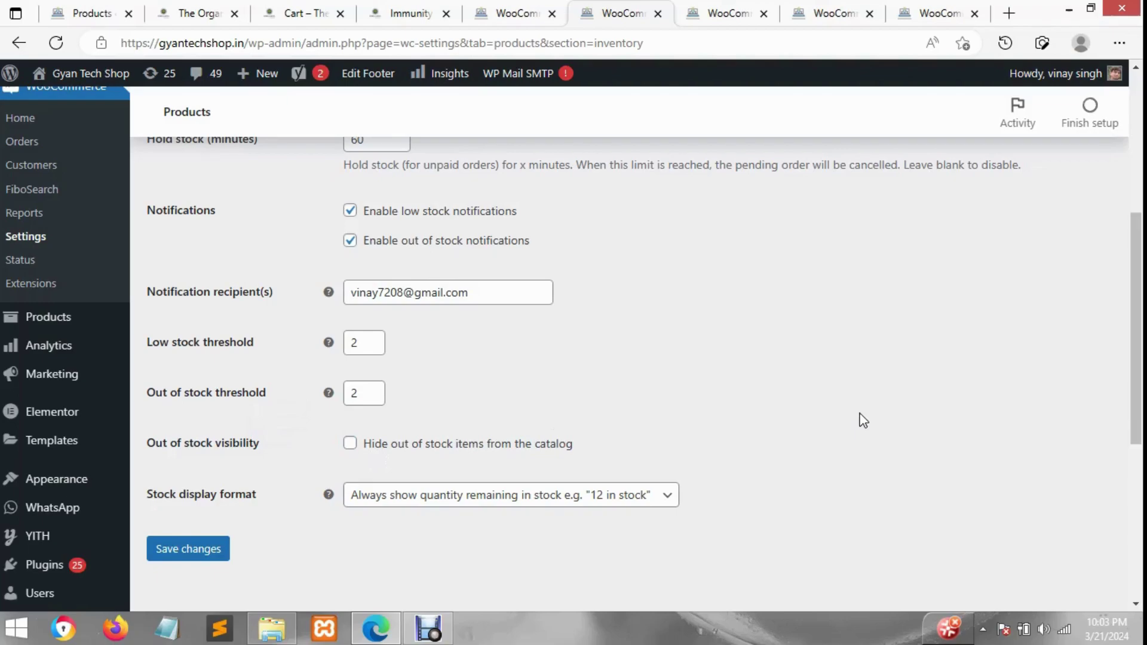
- View the product carousel on the live store's home page, return to the Inventory settings and close the General product settings page
click(227, 8)
scroll(751, 272, up, 3)
scroll(751, 272, down, 3)
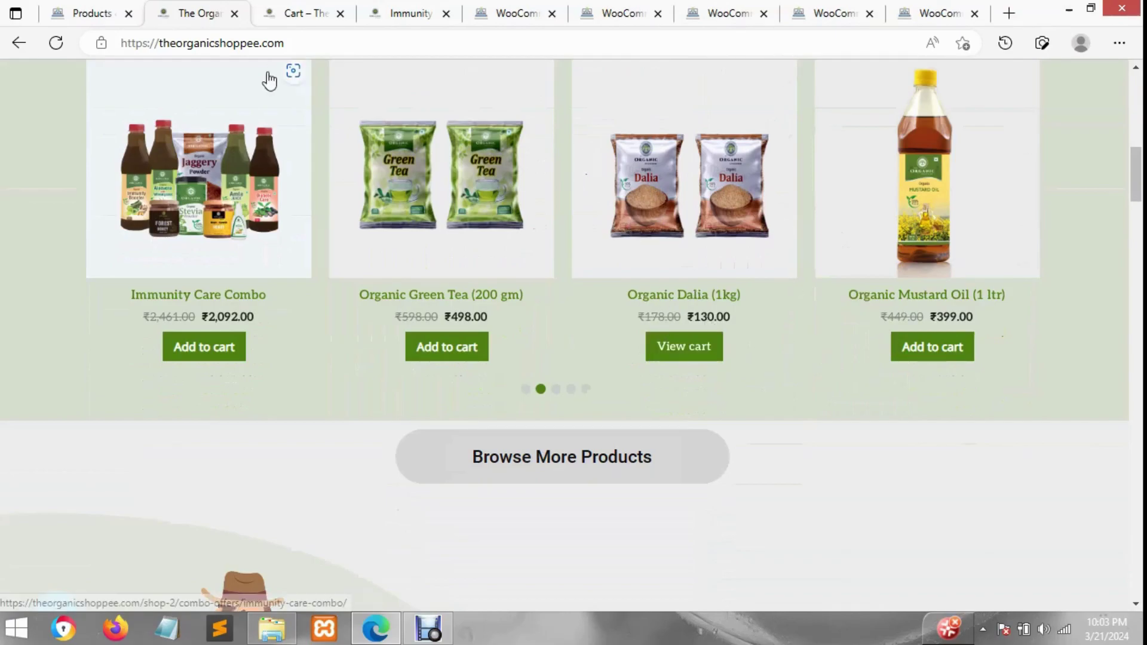
click(539, 9)
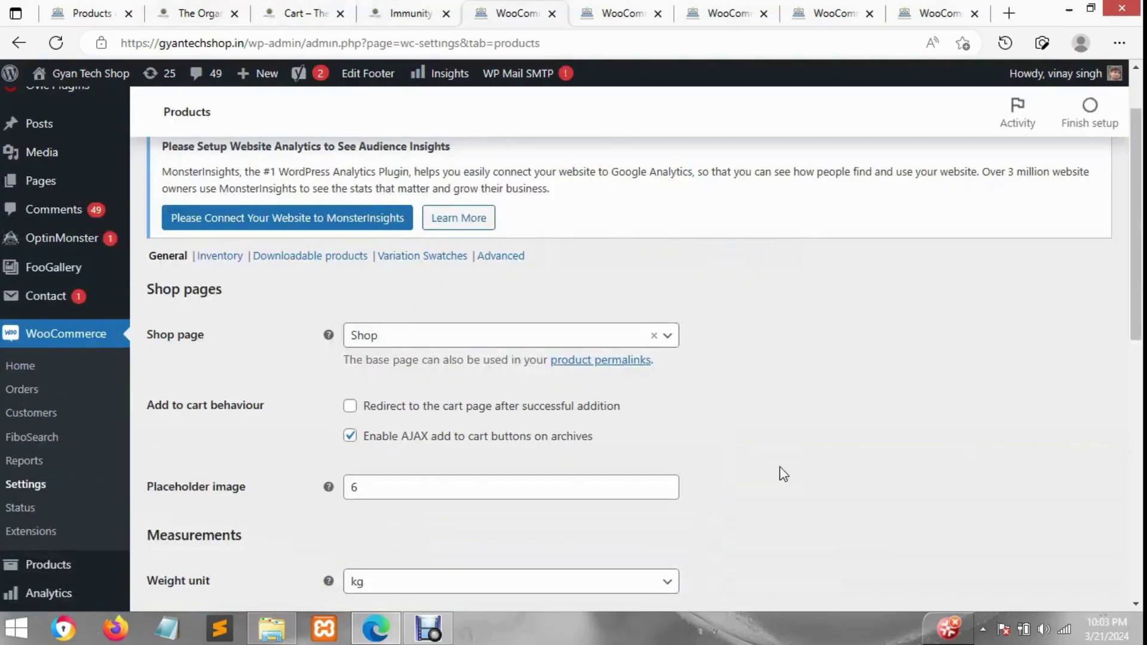
click(619, 11)
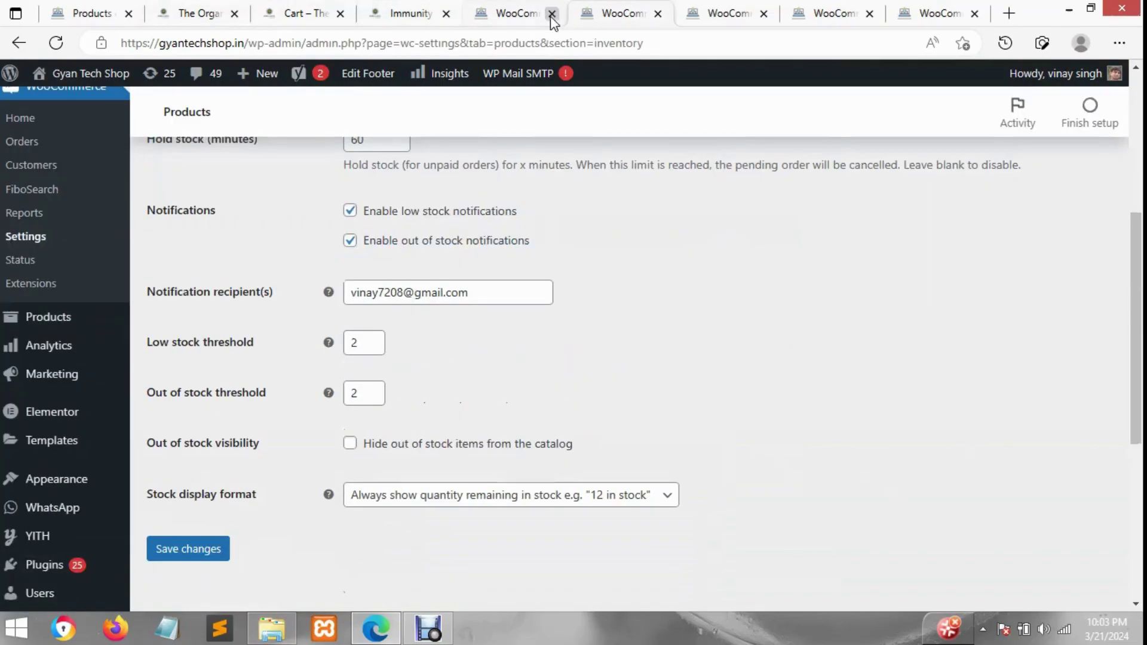
key(ctrl+w)
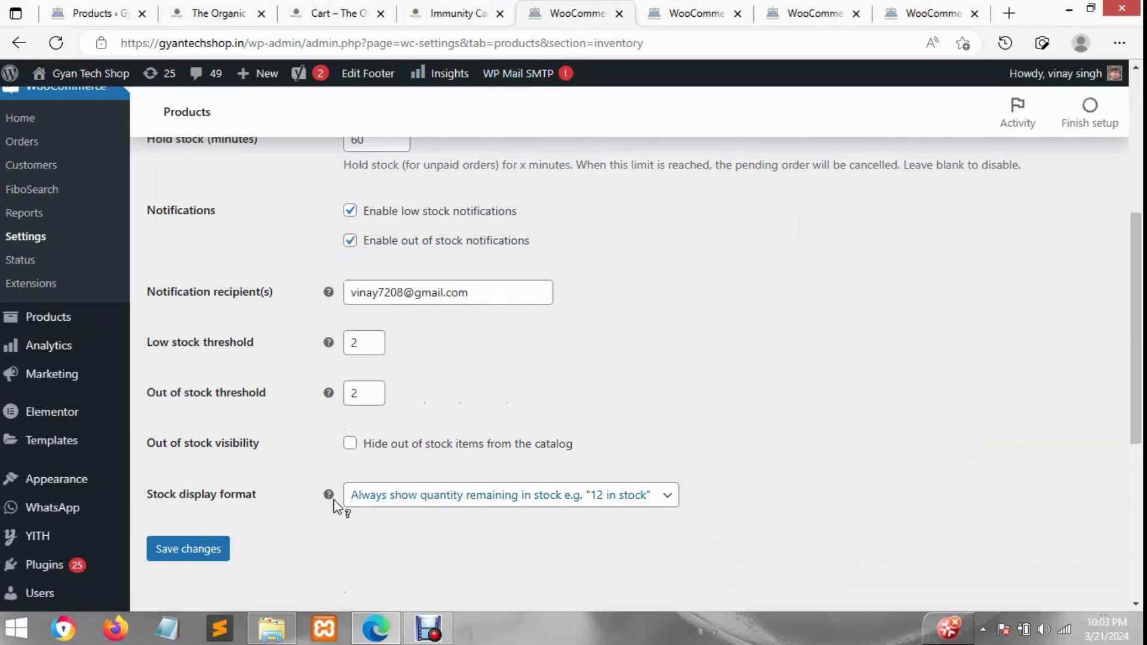
- Review the Stock display format help note and its available options, keeping the current selection
mouse_move(332, 501)
click(630, 502)
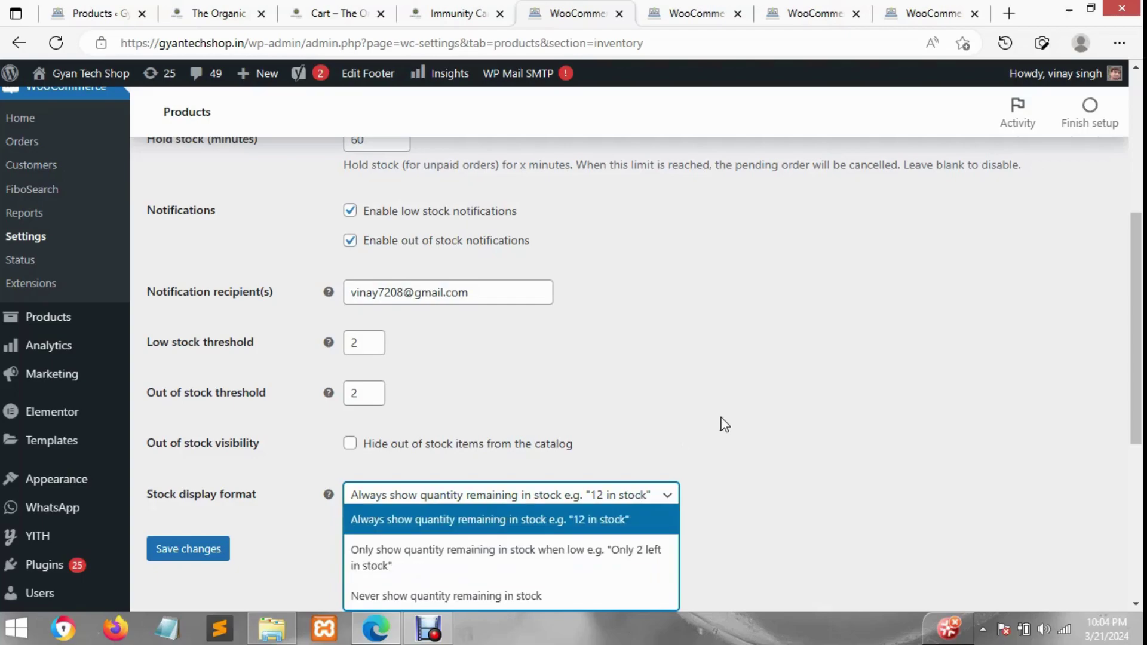
click(870, 372)
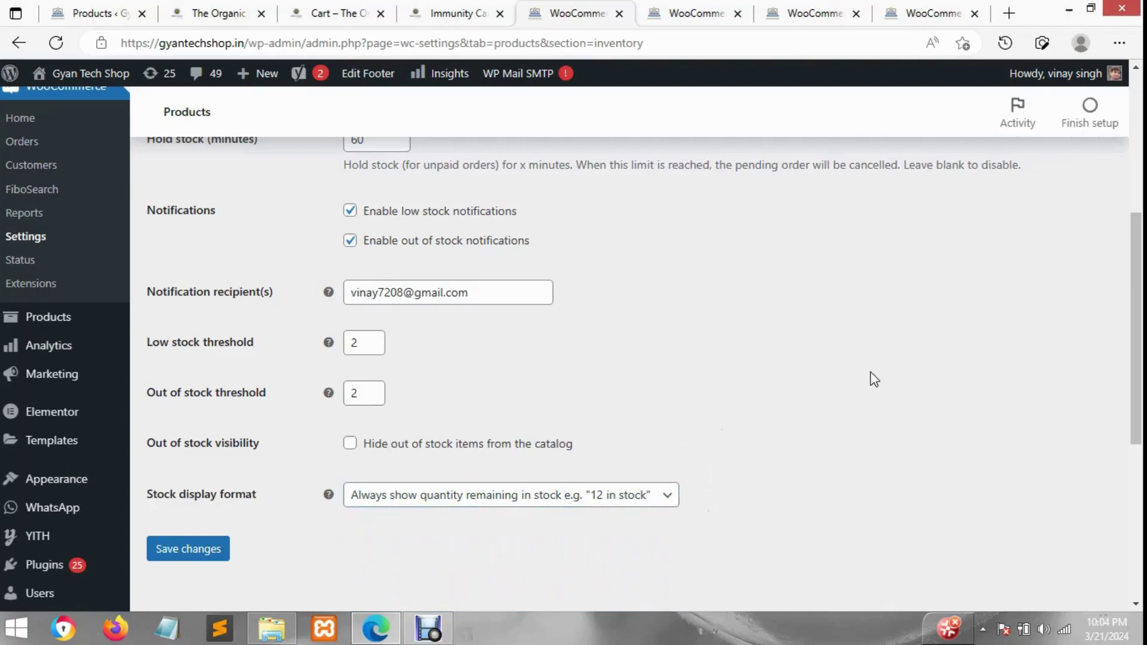
- Open the Gyan Tech Shop live site in a new tab from the admin Products list
click(118, 7)
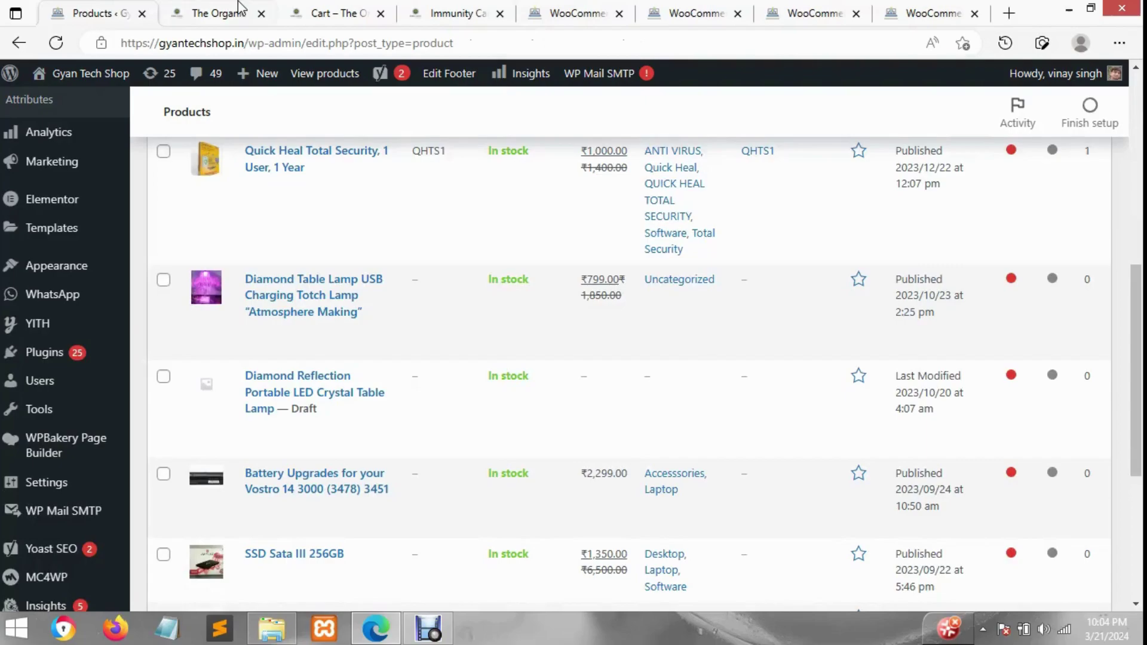
click(217, 12)
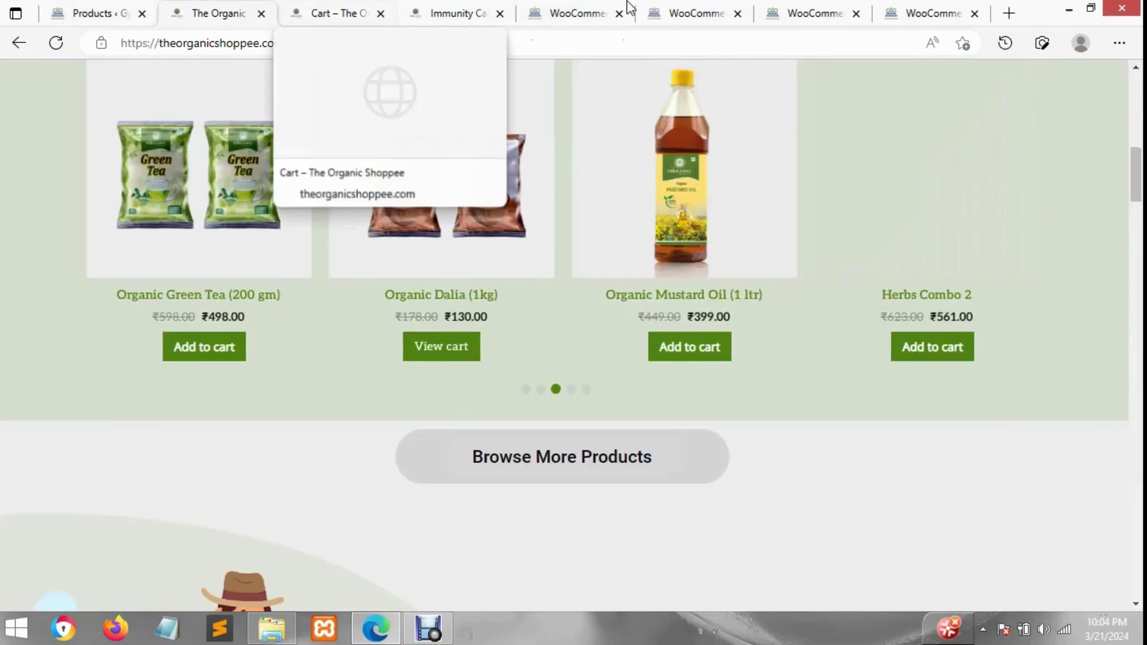
click(135, 5)
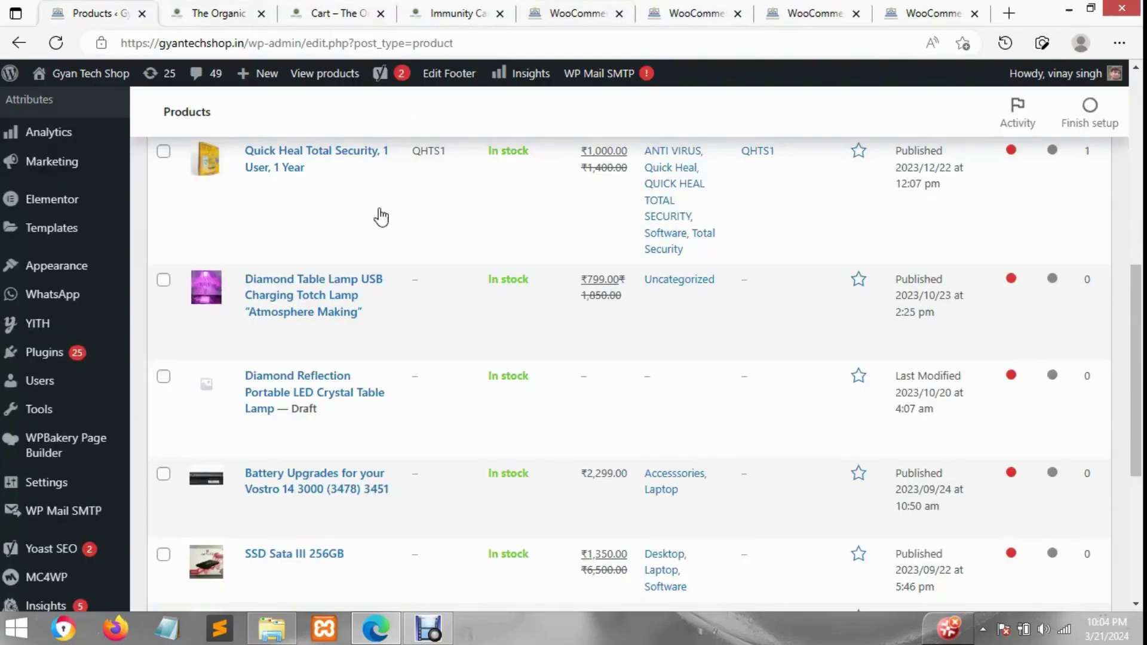
mouse_move(66, 73)
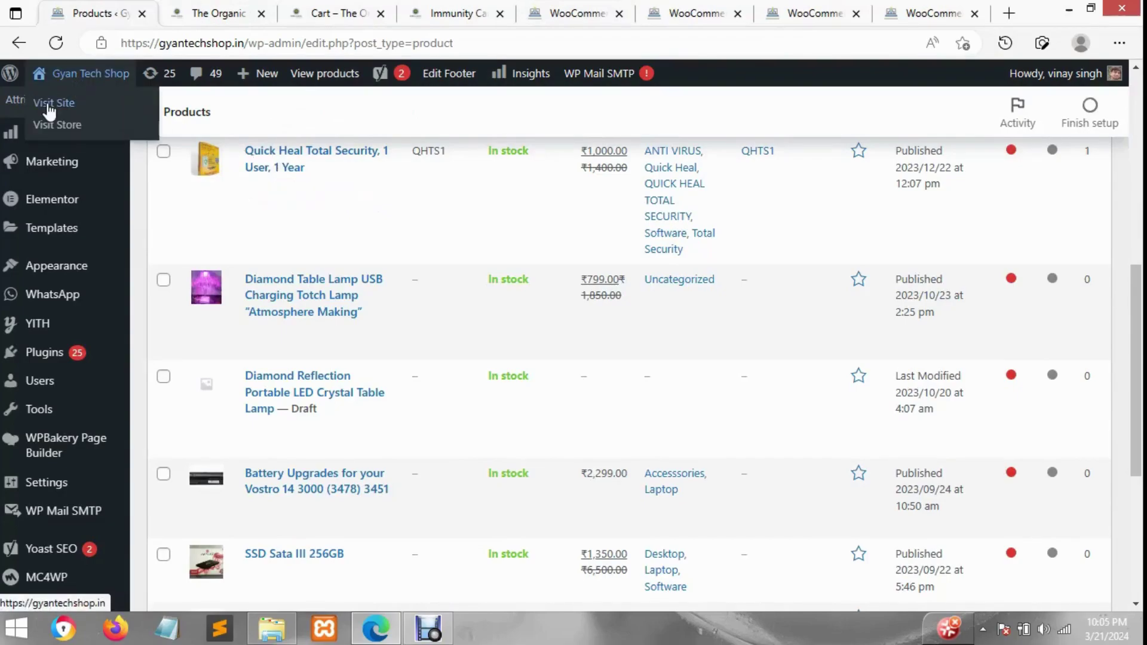
middle_click(49, 105)
- Return to the start of the Inventory settings and check the sold count of SSD Sata III 256GB on the live home page
click(512, 11)
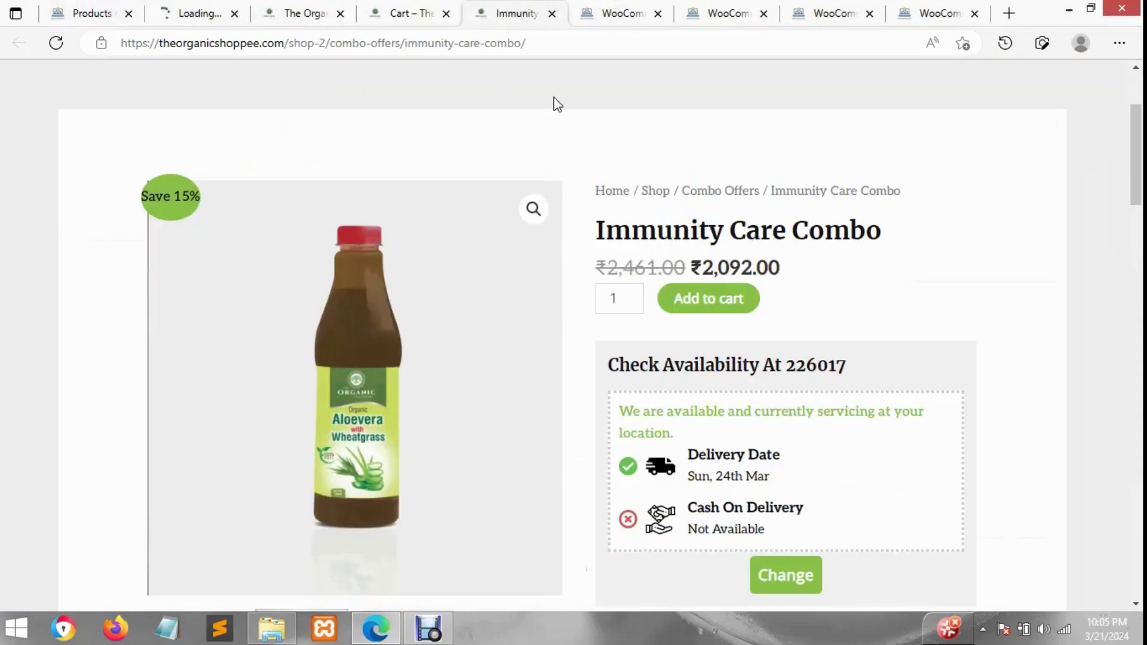
click(571, 7)
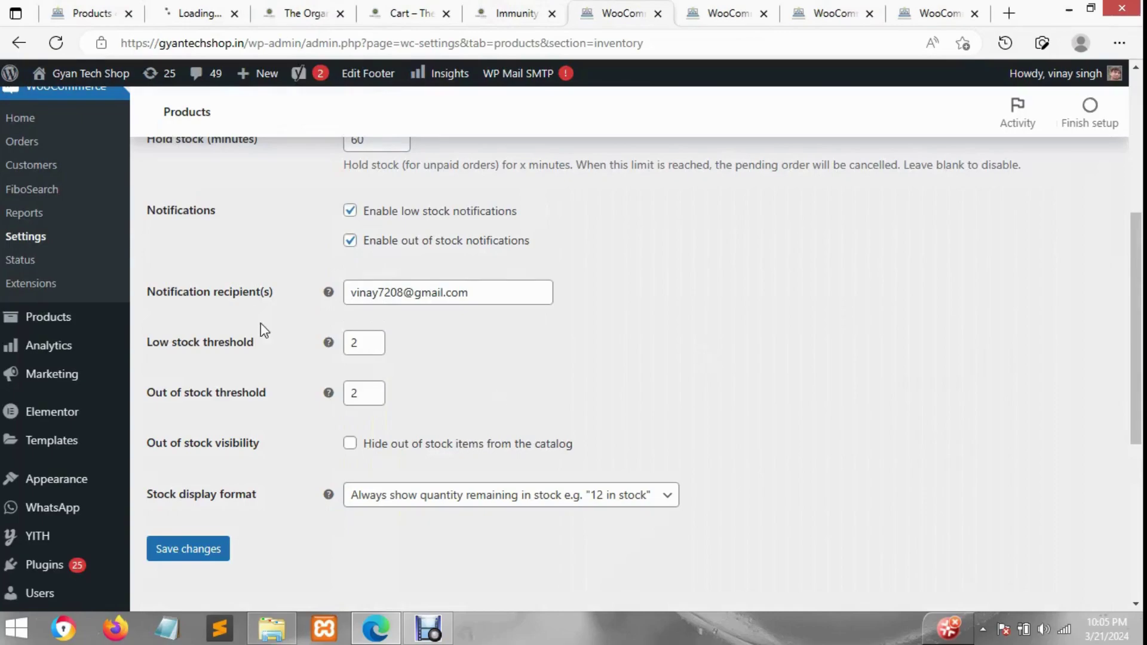
scroll(261, 324, up, 4)
scroll(260, 324, up, 1)
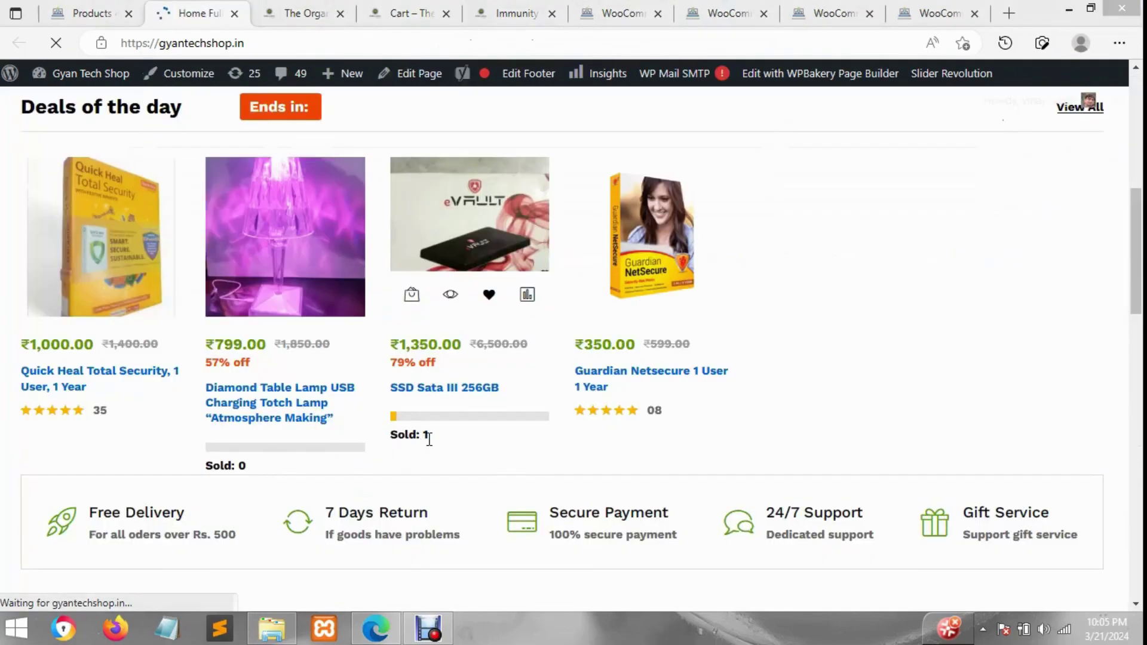
drag(423, 435, 412, 438)
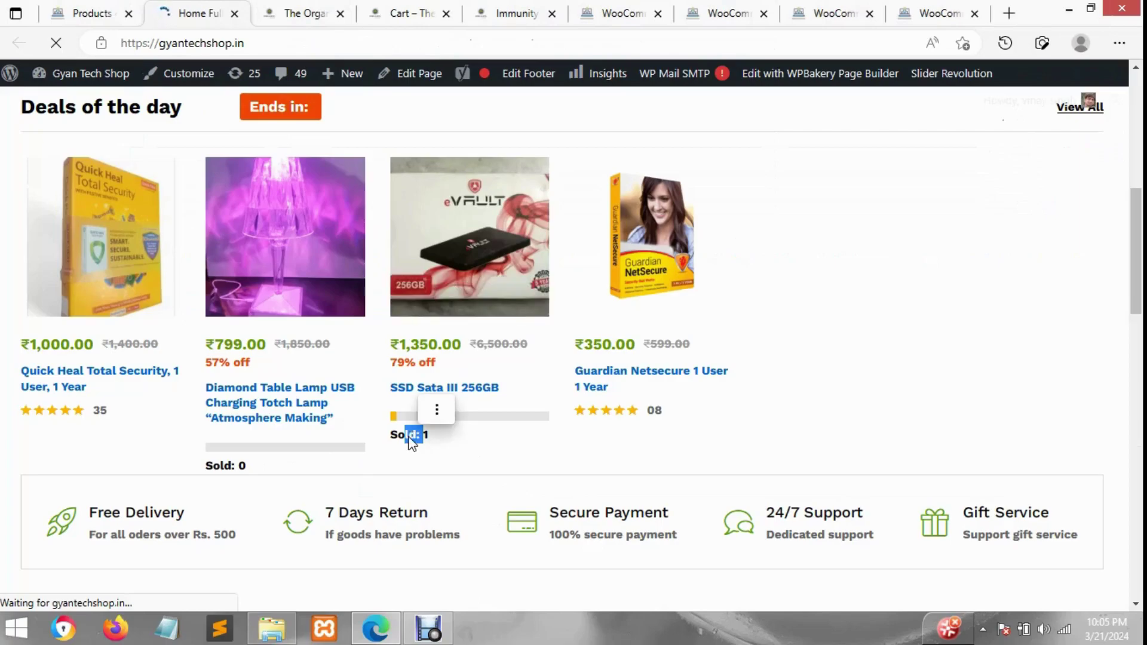
- Bring up the Downloadable products settings and review the File download method options, keeping Force downloads
click(517, 9)
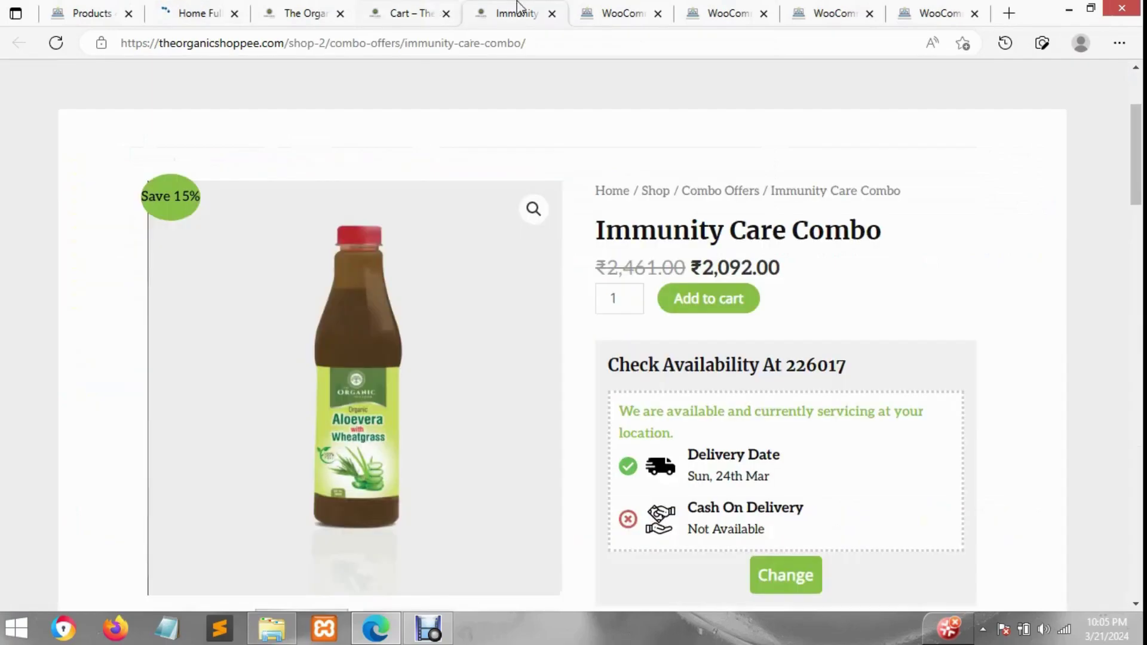
click(633, 10)
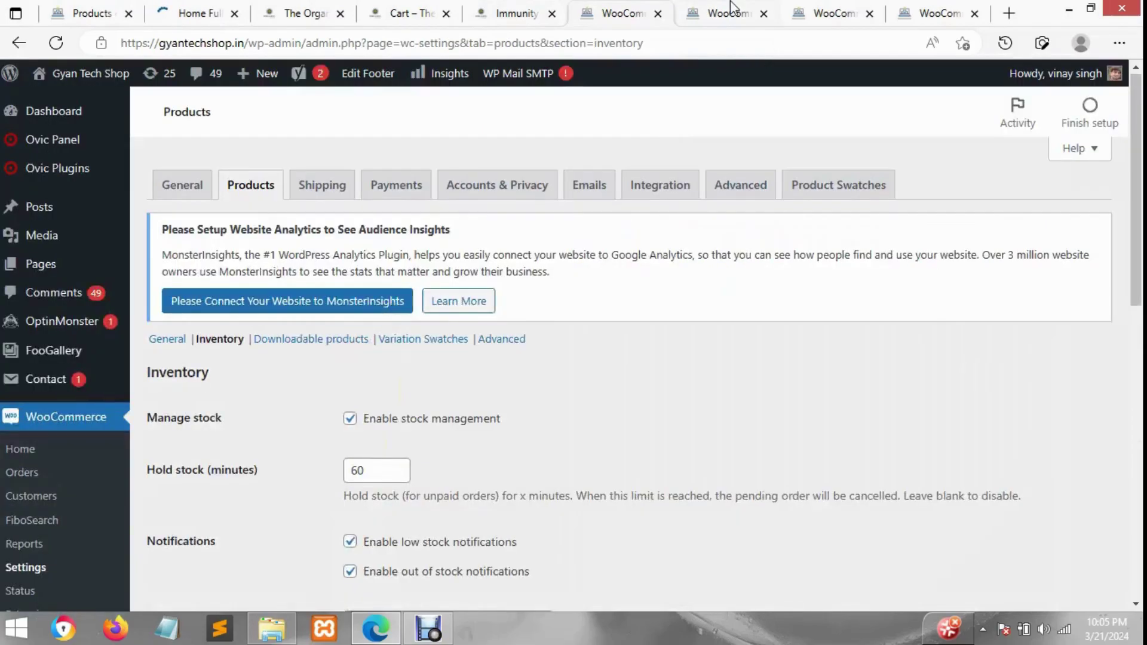
click(733, 8)
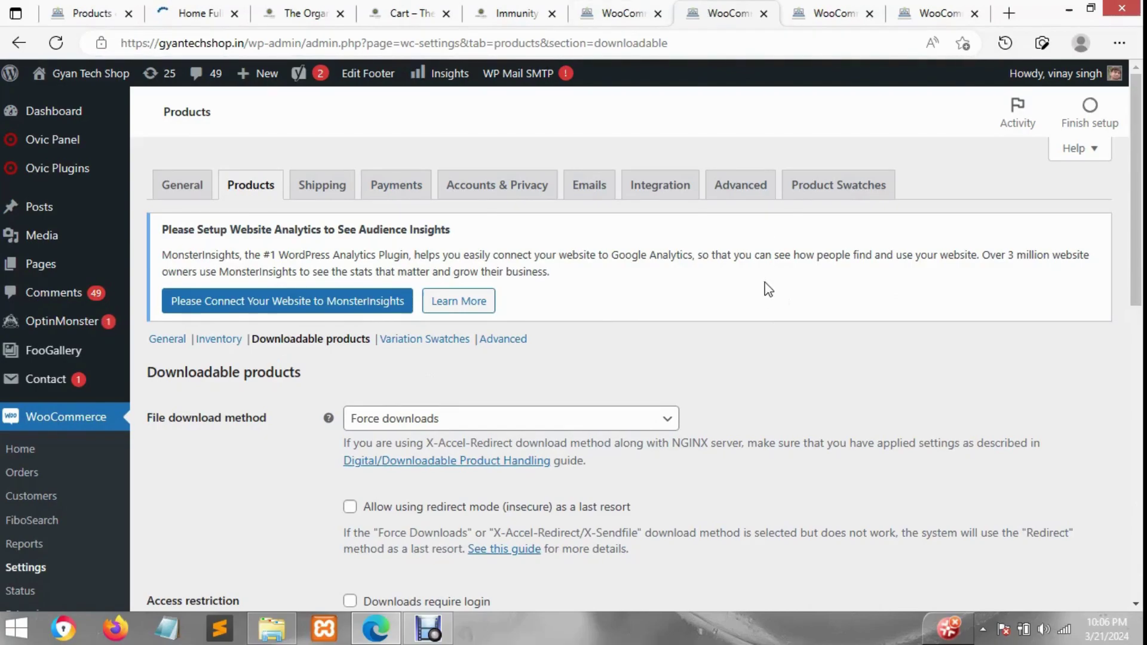
scroll(767, 285, down, 1)
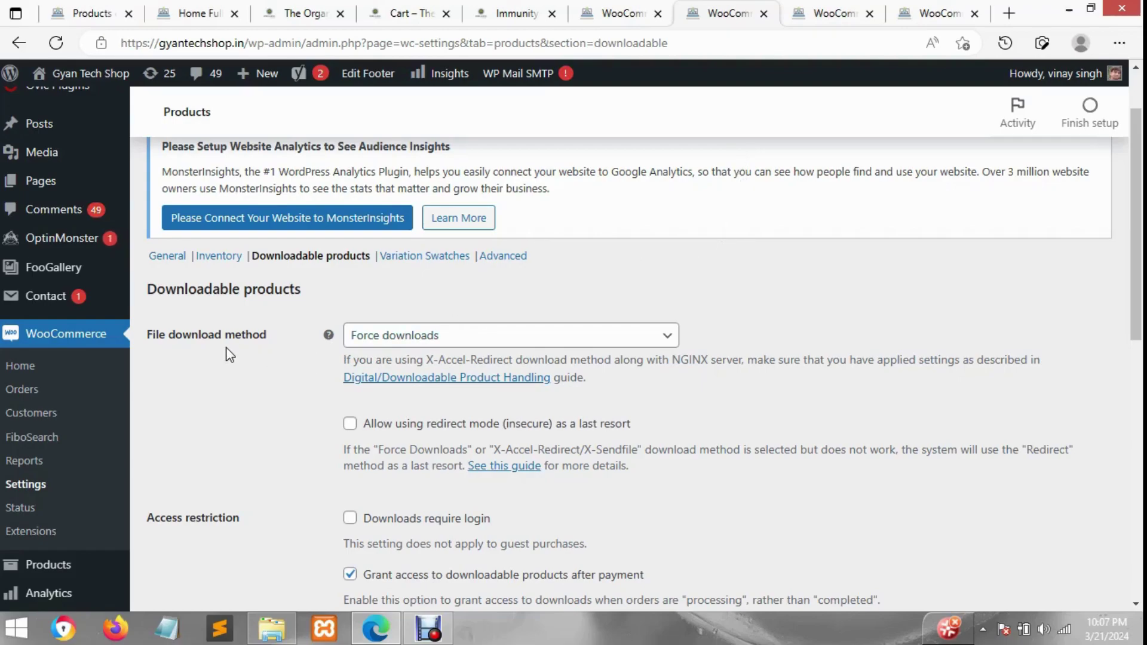
click(460, 345)
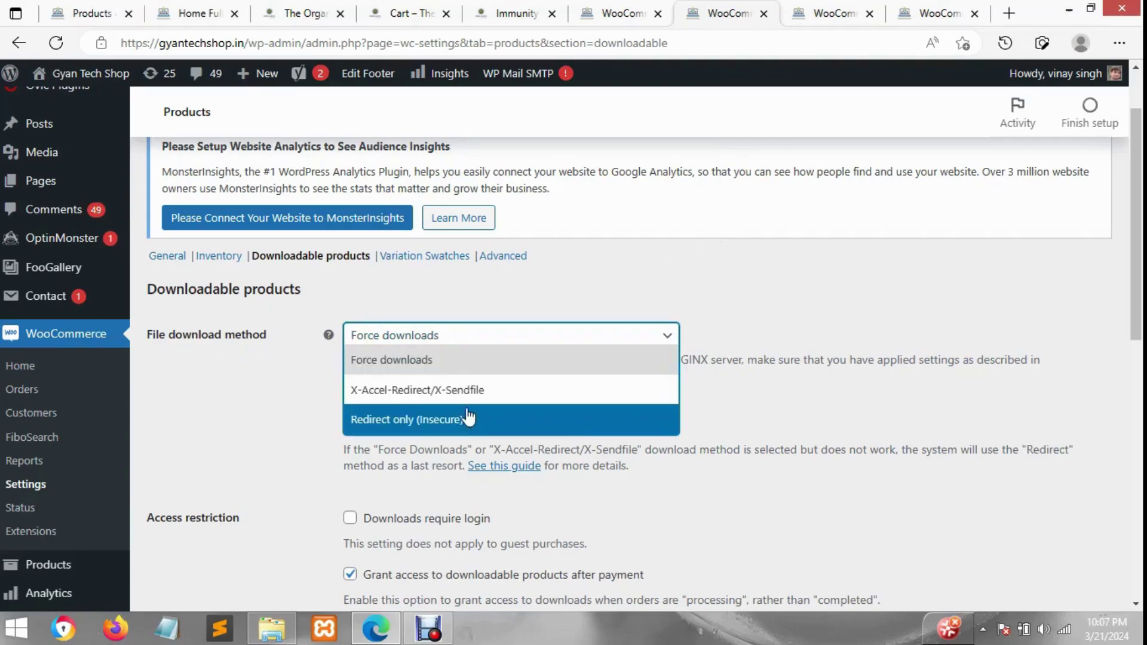
click(795, 294)
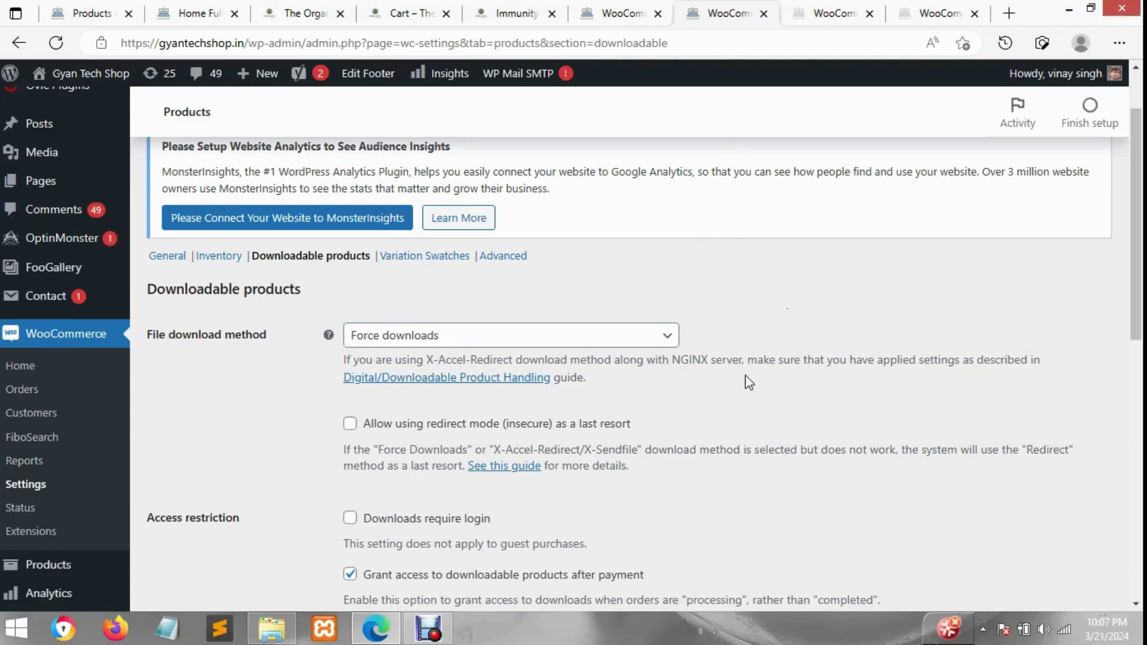
- Examine the Access restriction and Filename settings for downloadable products, including the note about protected download directories
scroll(745, 380, down, 3)
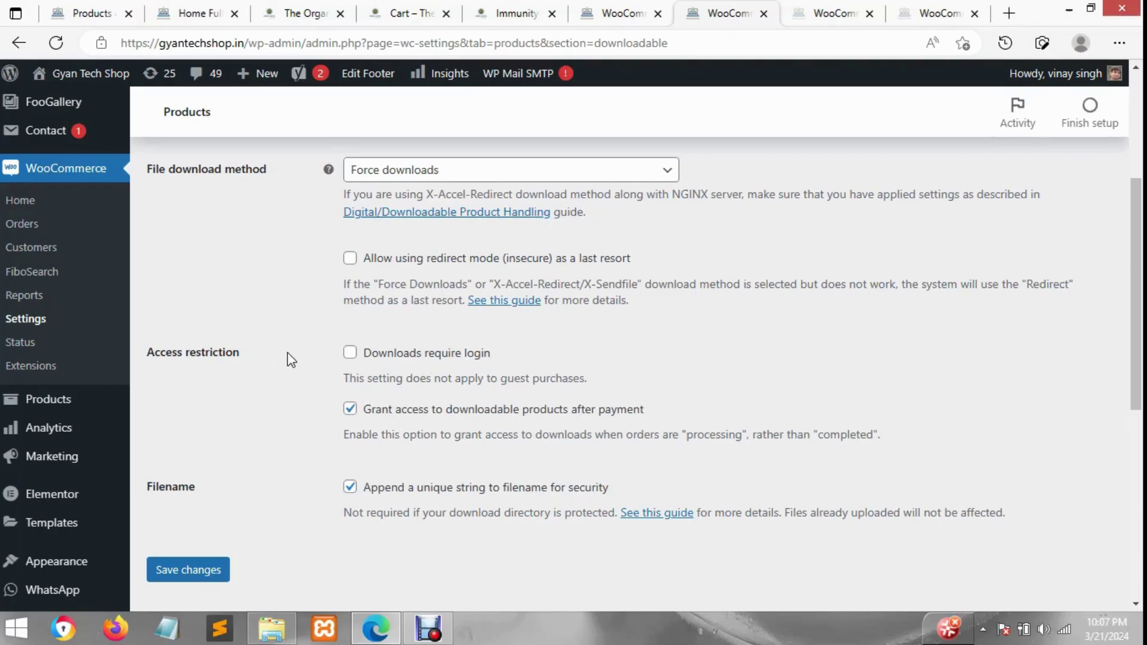
scroll(288, 352, down, 1)
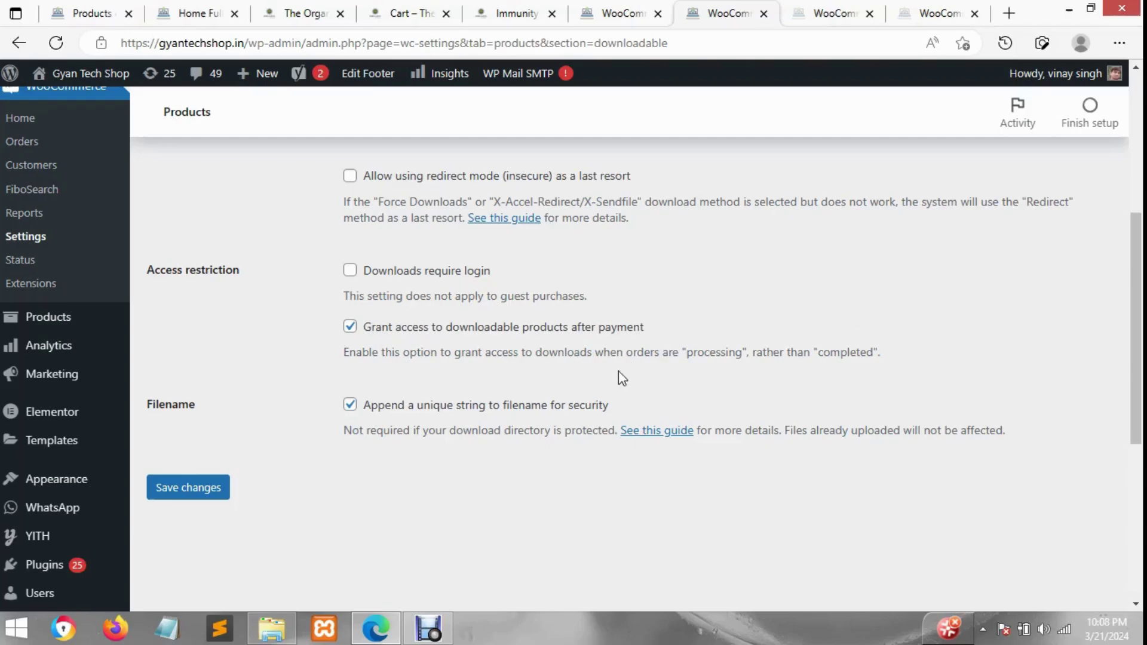
drag(345, 432, 597, 439)
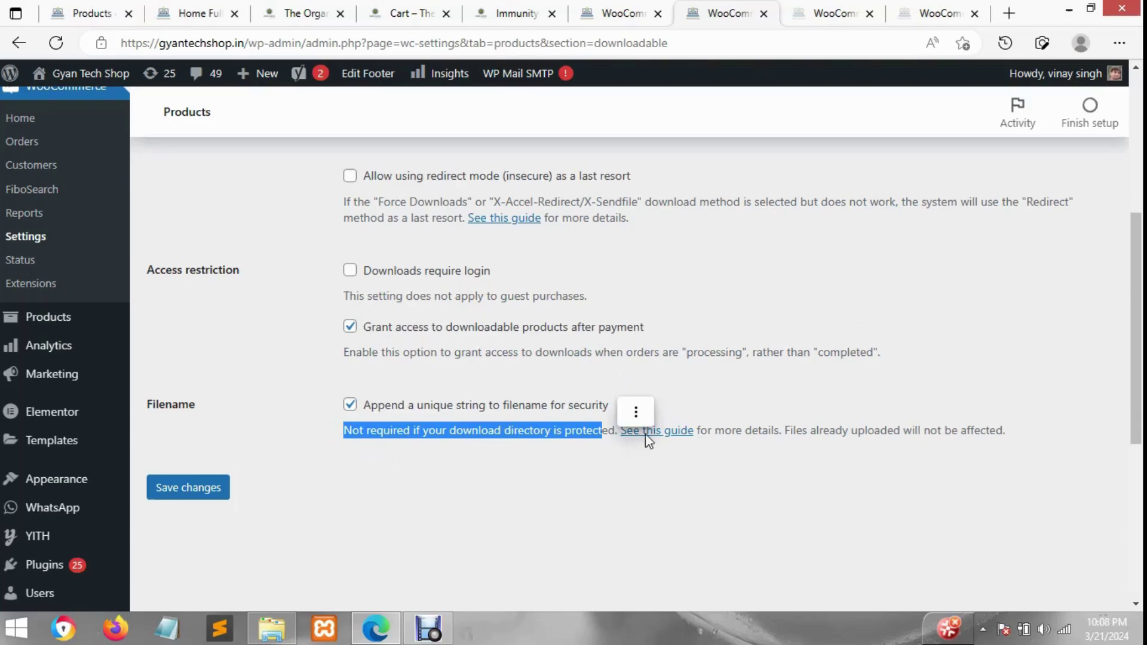
click(473, 456)
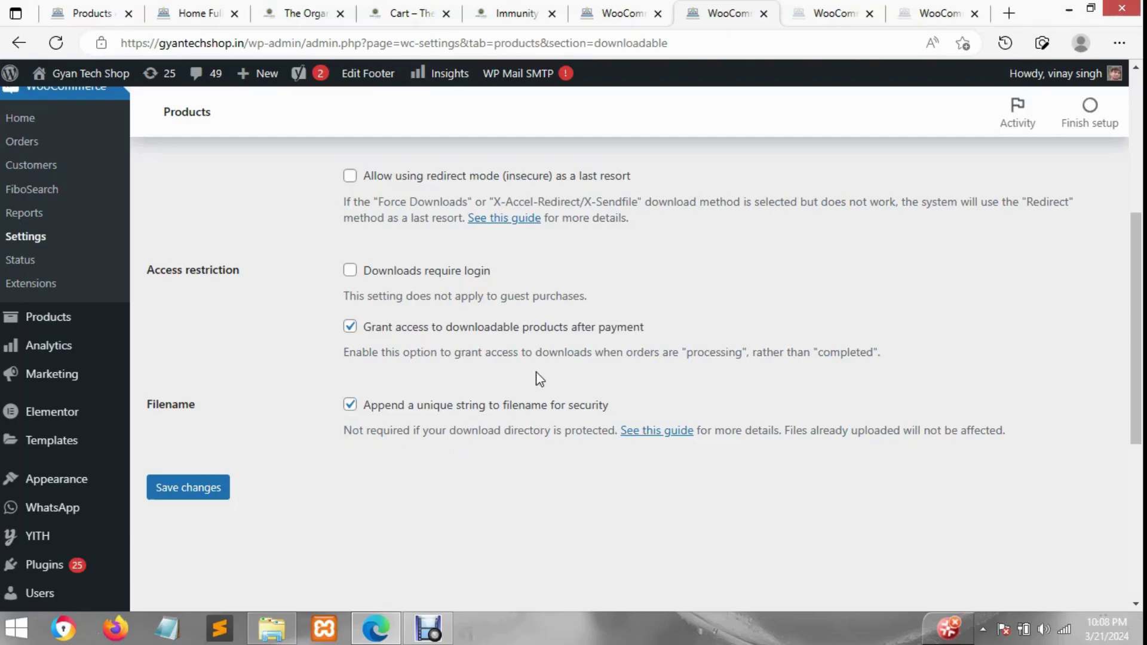
scroll(540, 379, up, 1)
scroll(540, 379, up, 2)
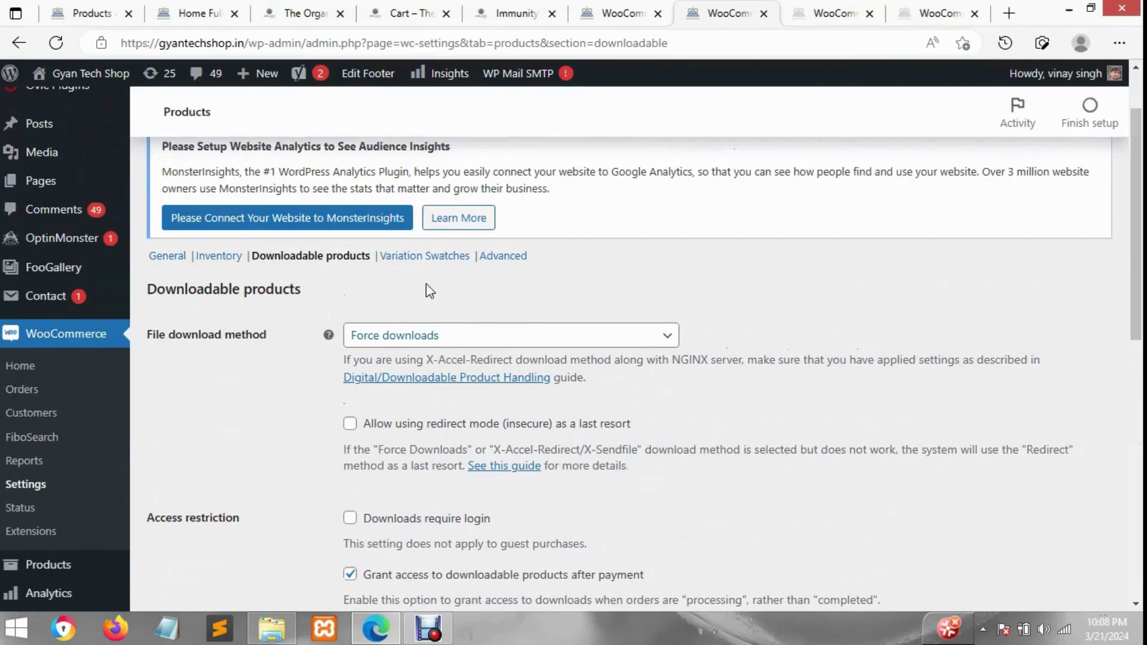
- View the Variation Swatches settings and bring up the live store's Immunity Care Combo product page
click(823, 12)
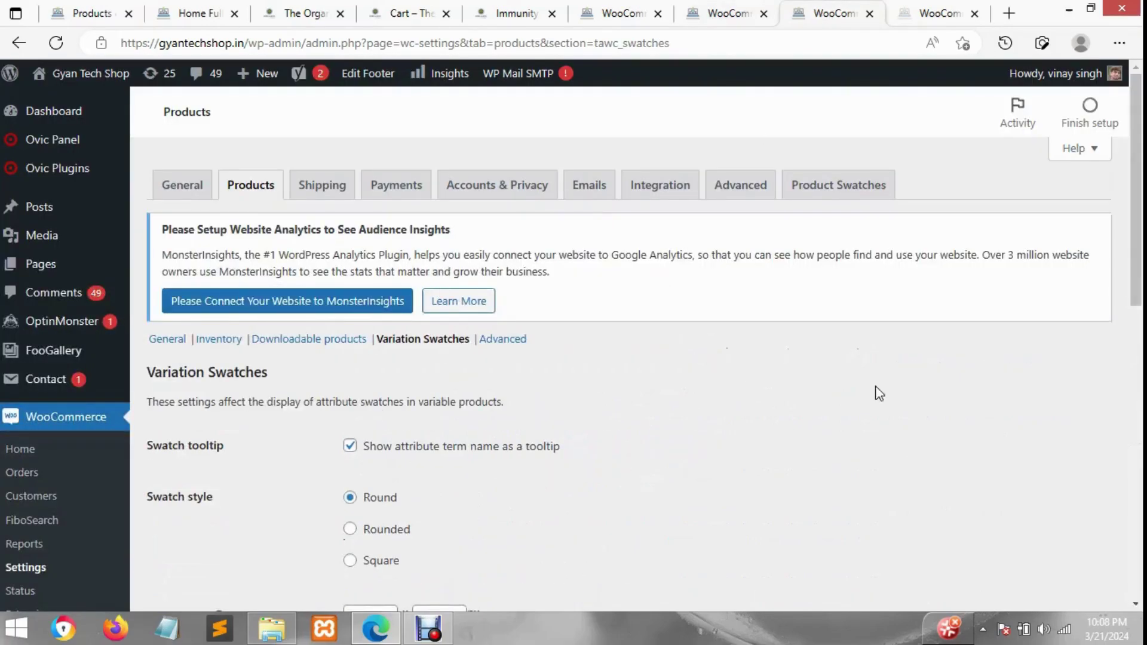
scroll(842, 385, down, 1)
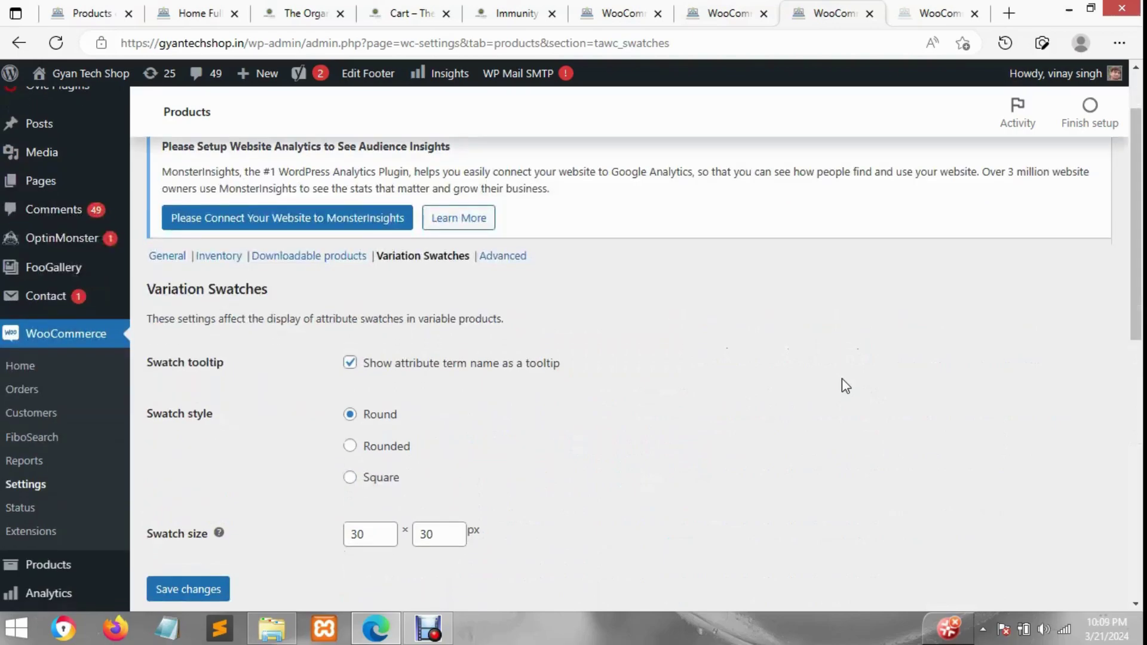
click(352, 9)
click(415, 13)
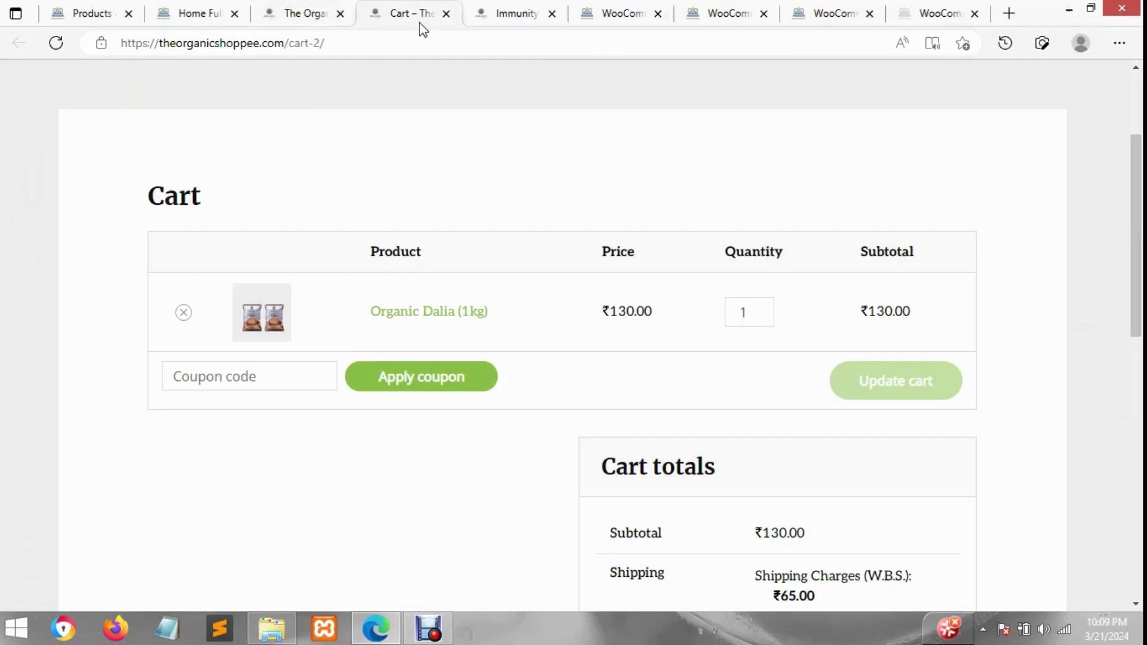
click(525, 7)
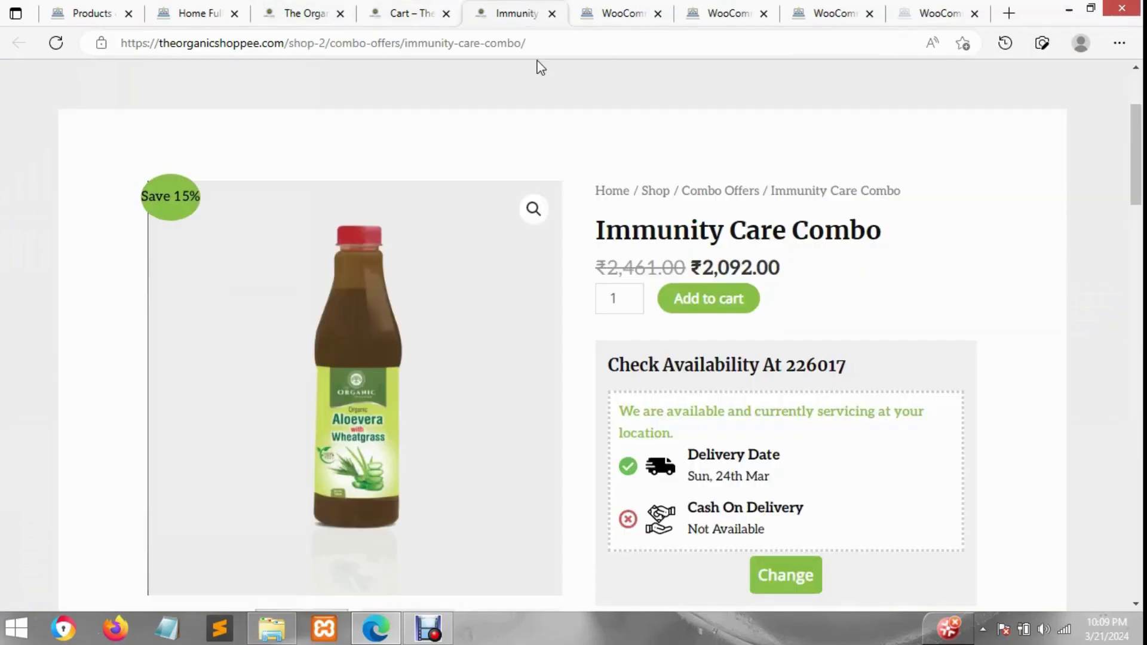
- Examine the pincode in the delivery availability section of the Immunity Care Combo page
scroll(929, 233, down, 1)
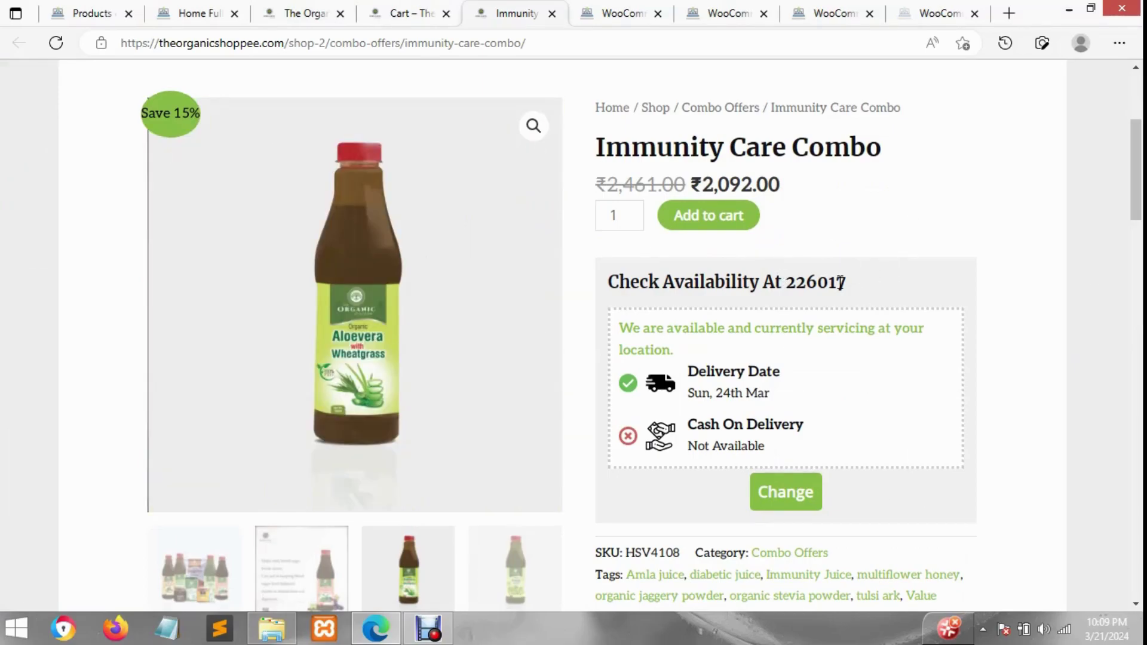
drag(836, 282, 813, 275)
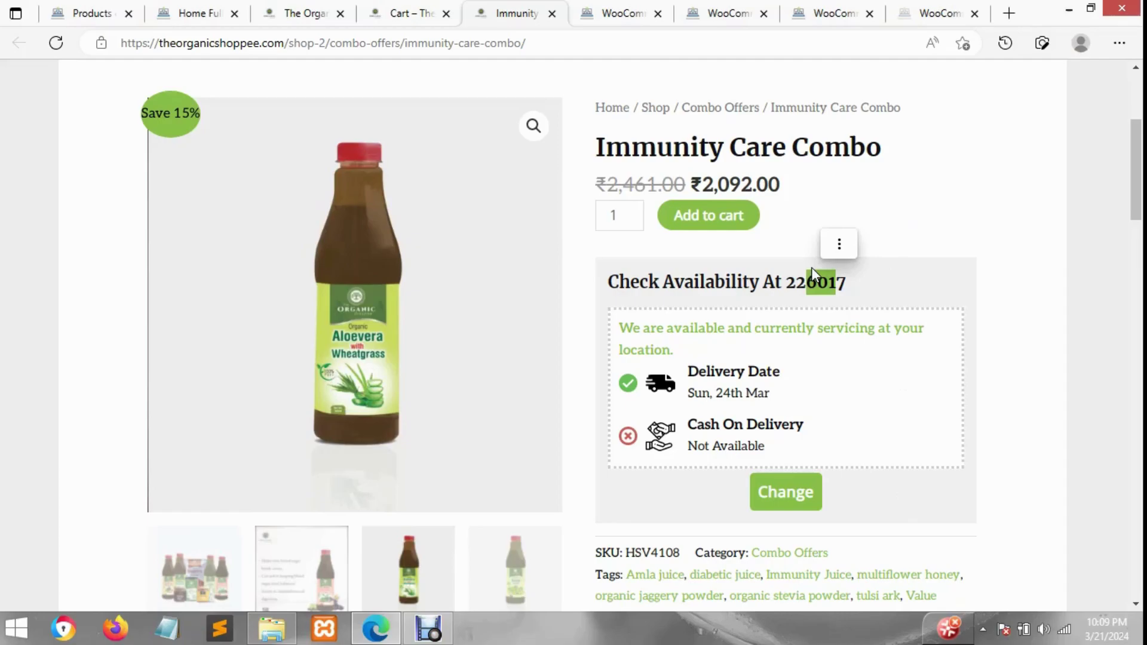
double_click(817, 286)
click(816, 285)
triple_click(808, 286)
click(808, 288)
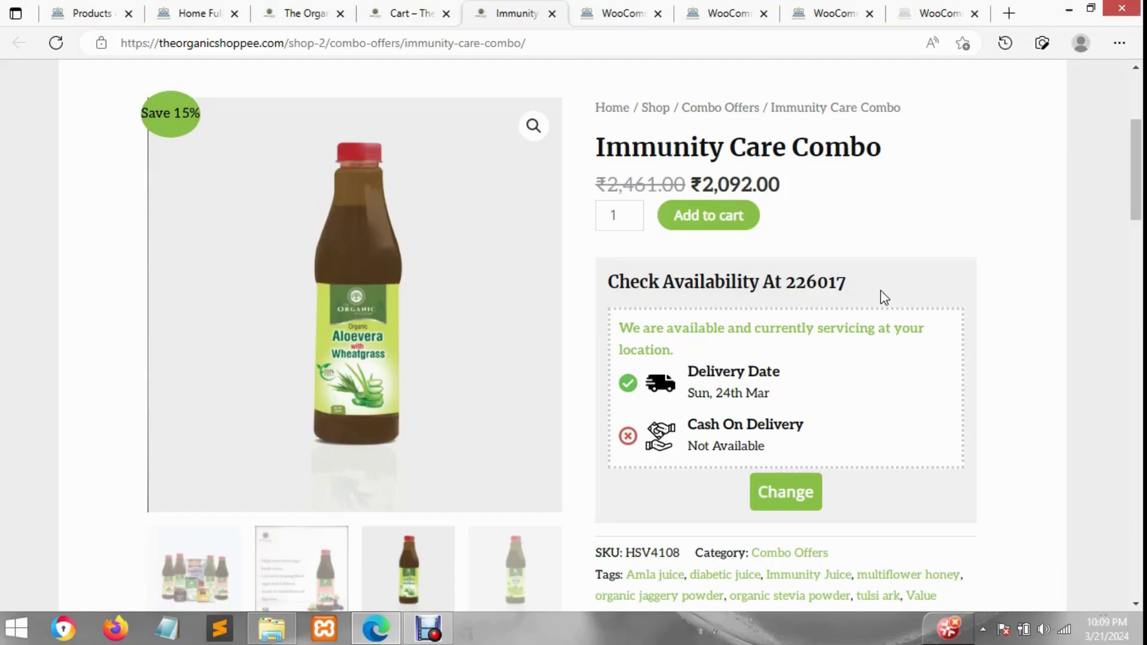
- View the Advanced product settings and examine the Variation Swatches tooltip, style and size options without changing them
click(830, 11)
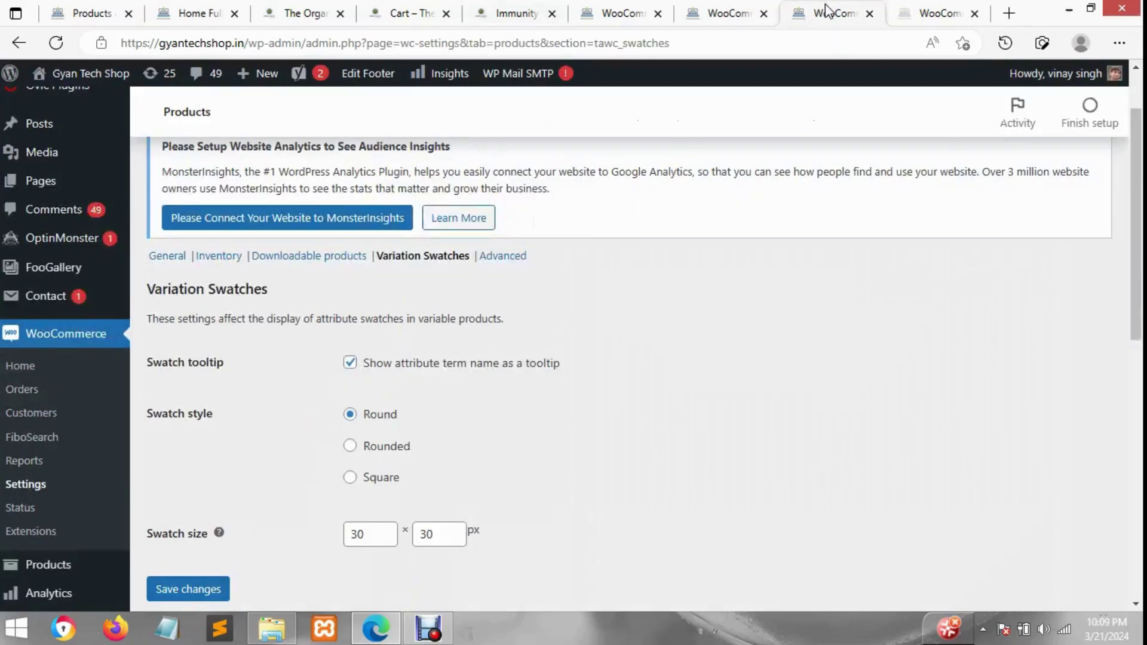
click(912, 8)
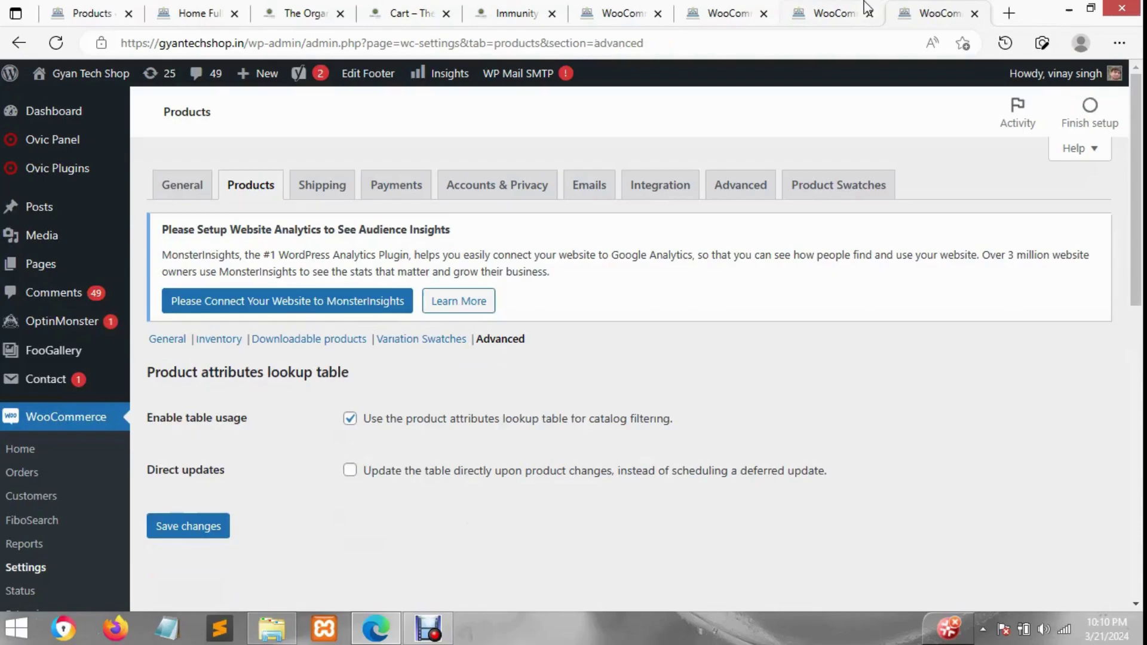
click(864, 9)
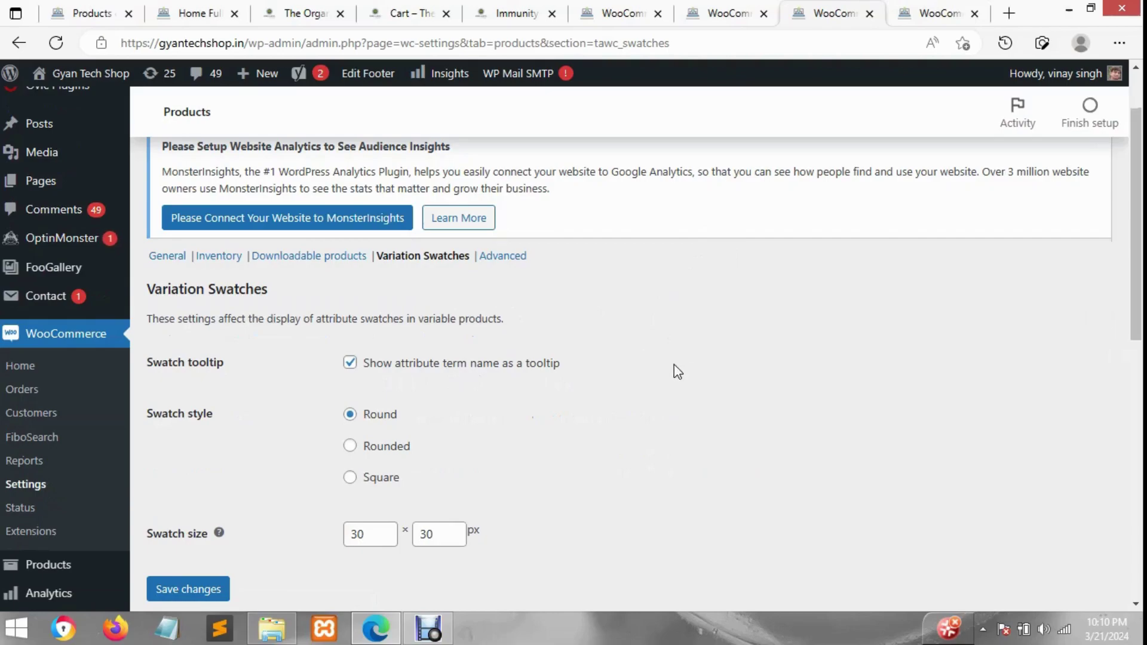
scroll(674, 370, down, 1)
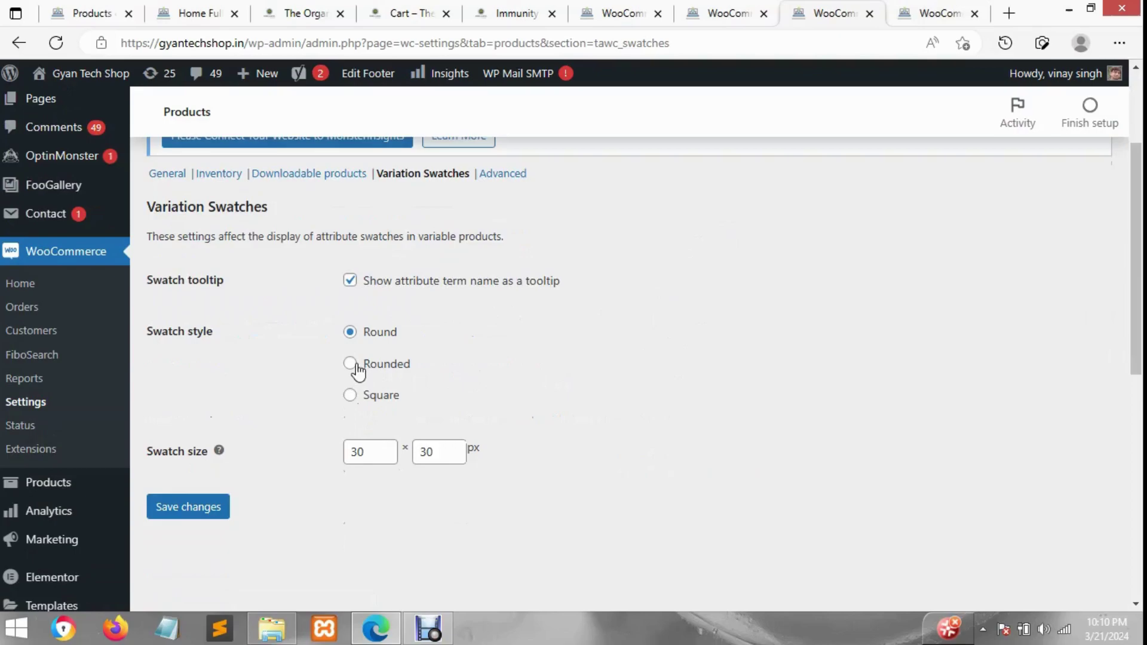
drag(375, 453, 362, 452)
click(607, 456)
drag(184, 207, 241, 210)
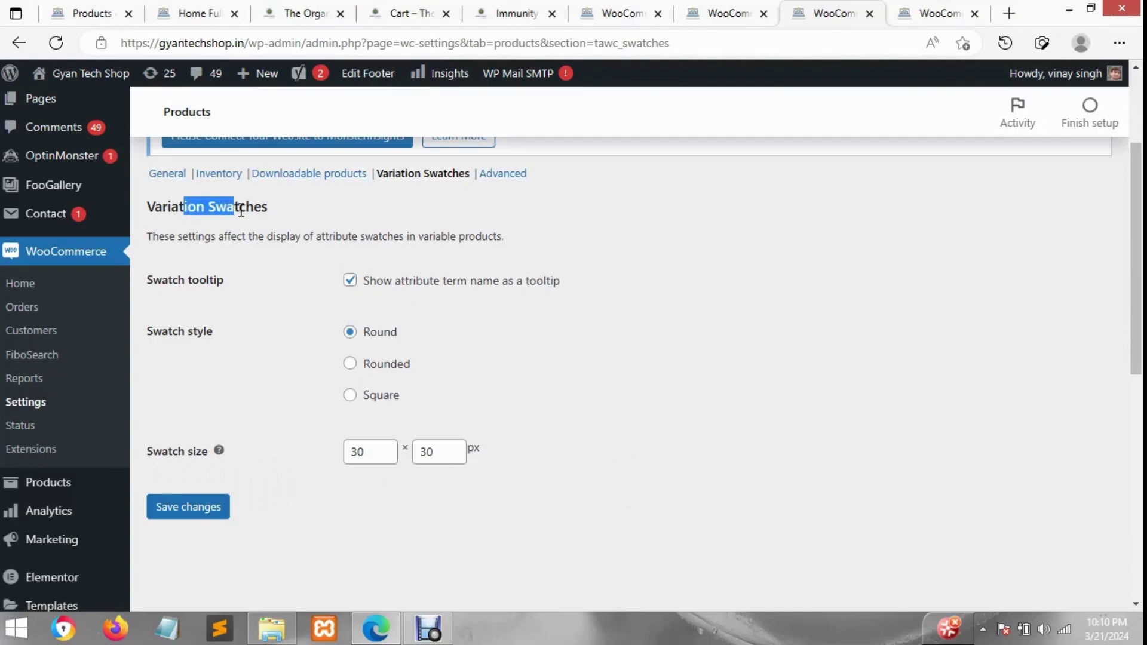
click(240, 267)
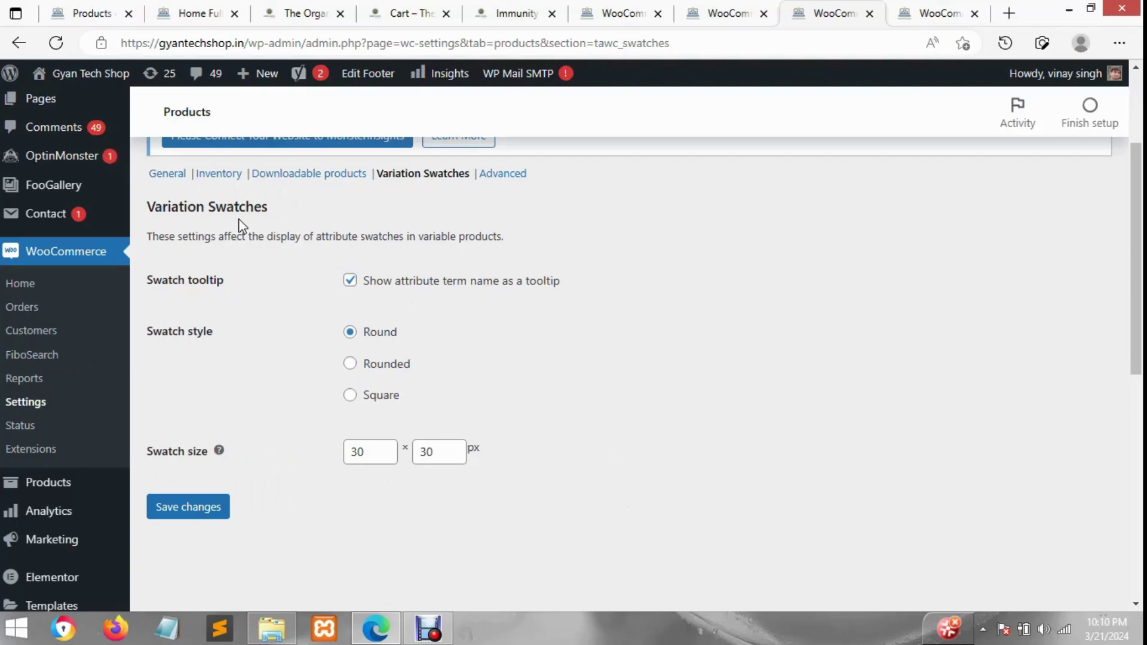
- Review the Product attributes lookup table settings and return to the beginning of the admin Products list
click(906, 15)
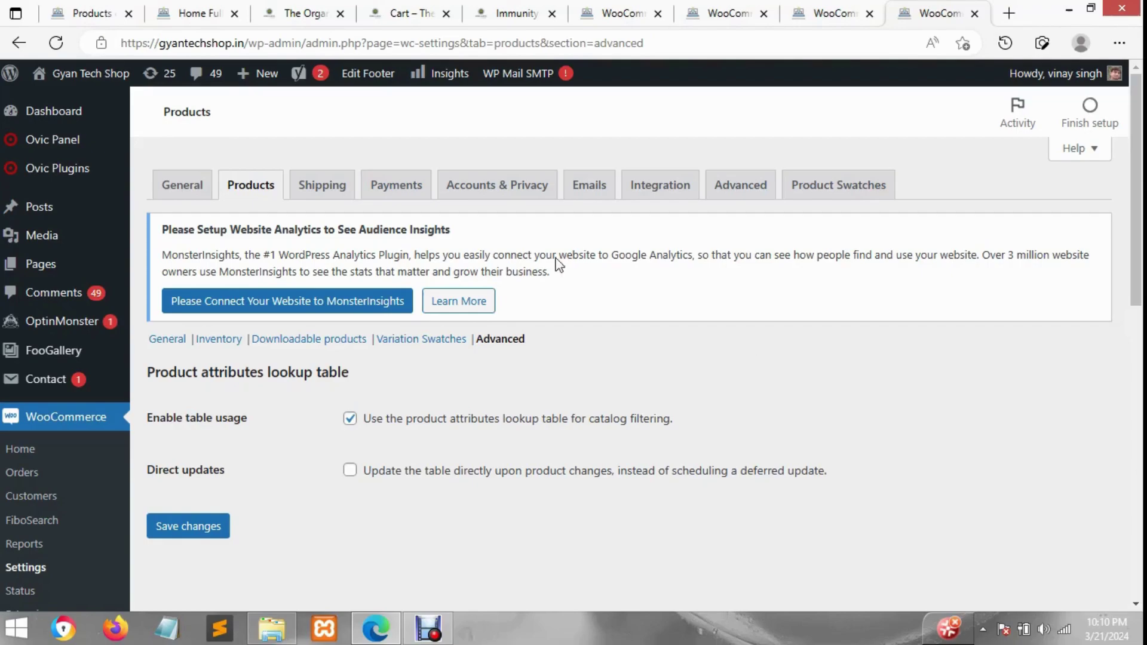
click(95, 13)
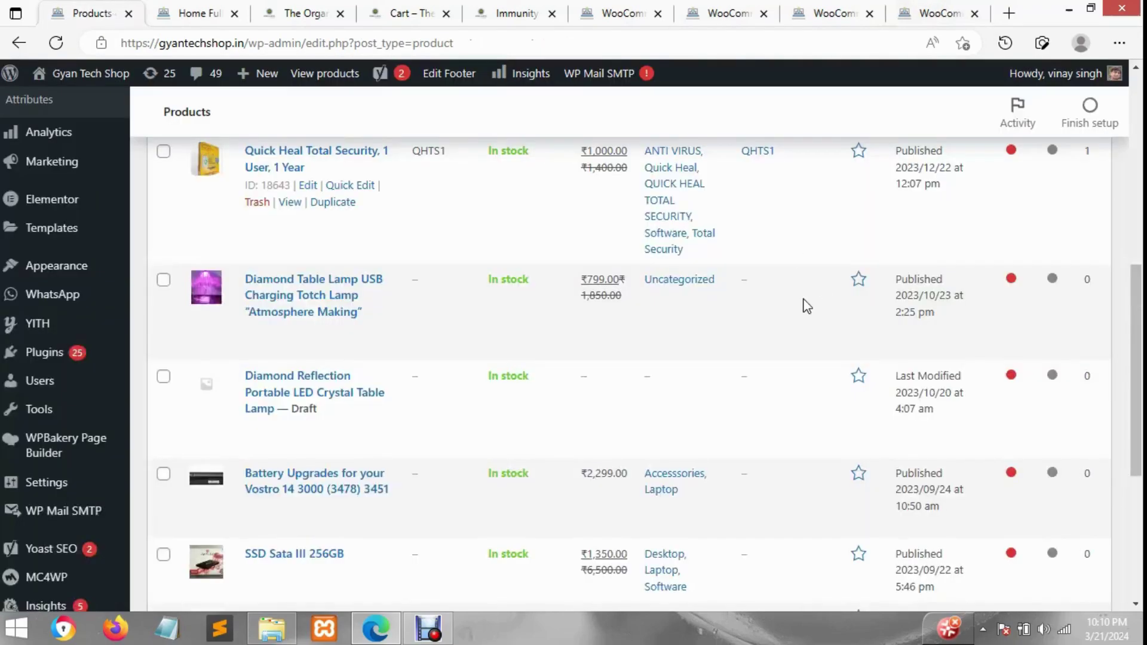
scroll(804, 302, up, 8)
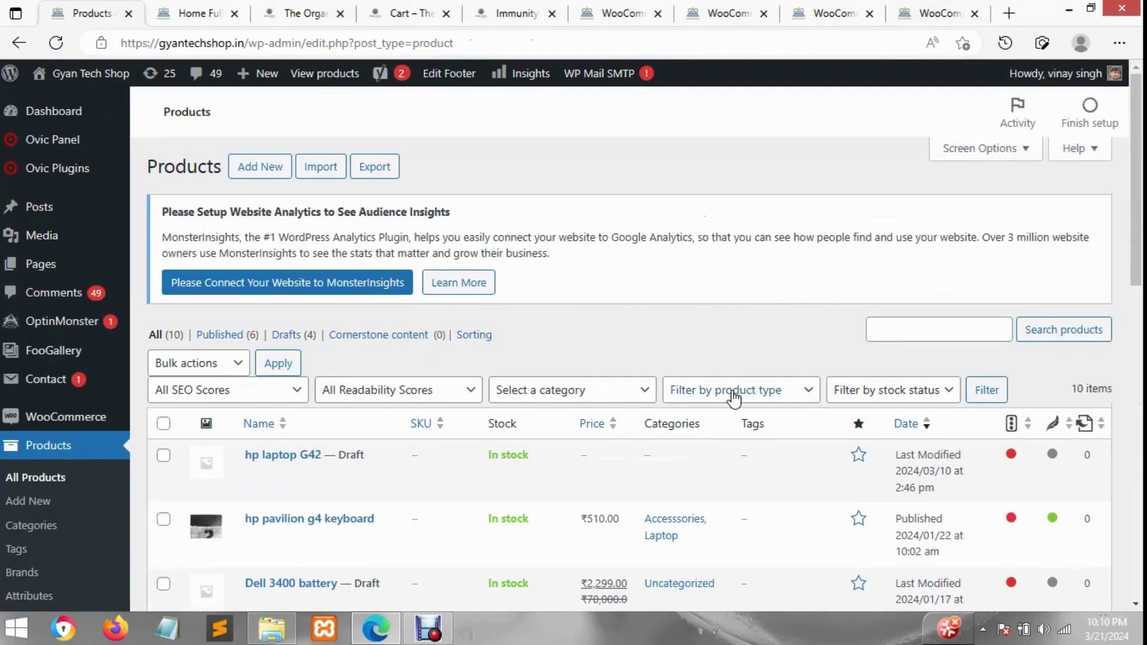
- Examine the product type filter options in the admin Products list and compare them with the Direct updates option in the Advanced product settings
click(736, 403)
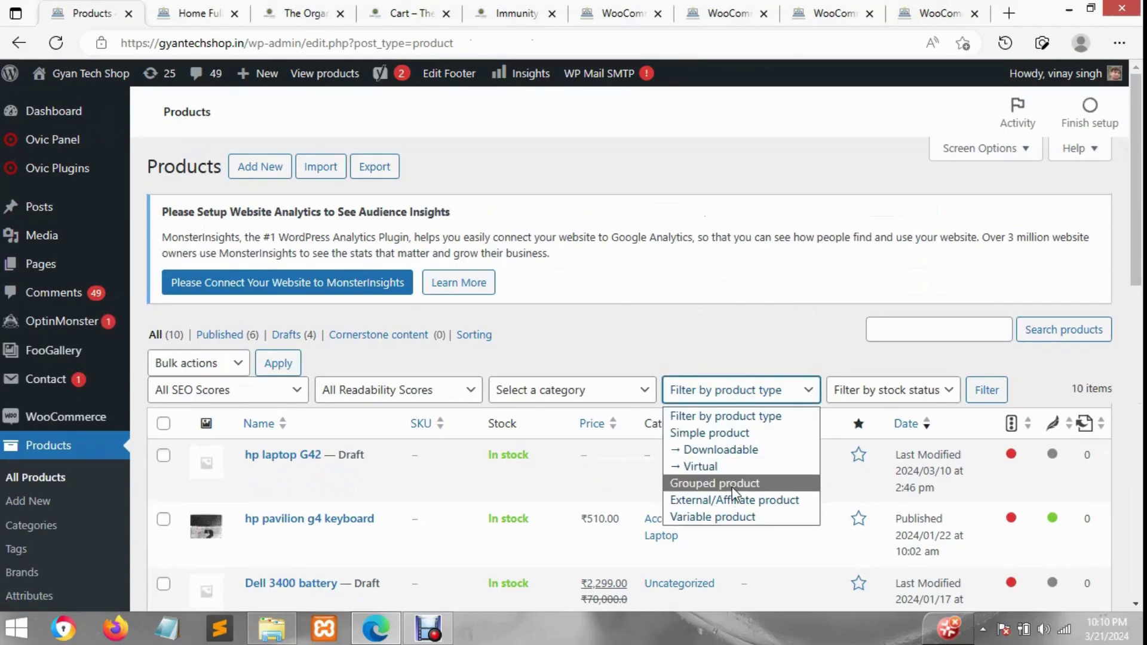
click(772, 283)
click(945, 9)
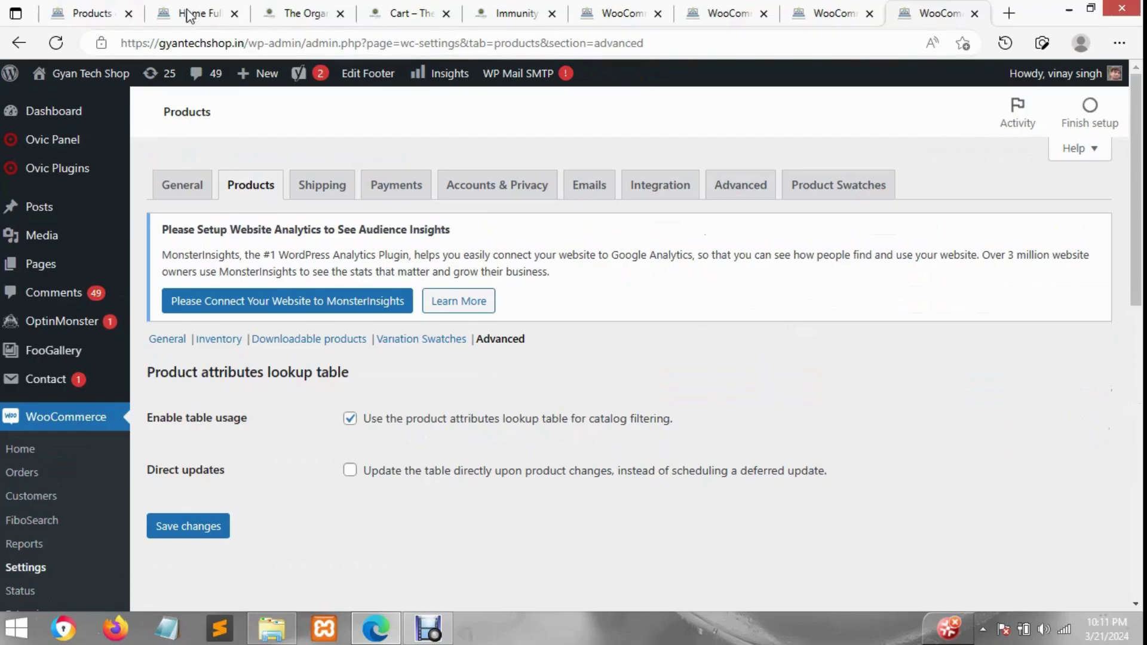
click(103, 10)
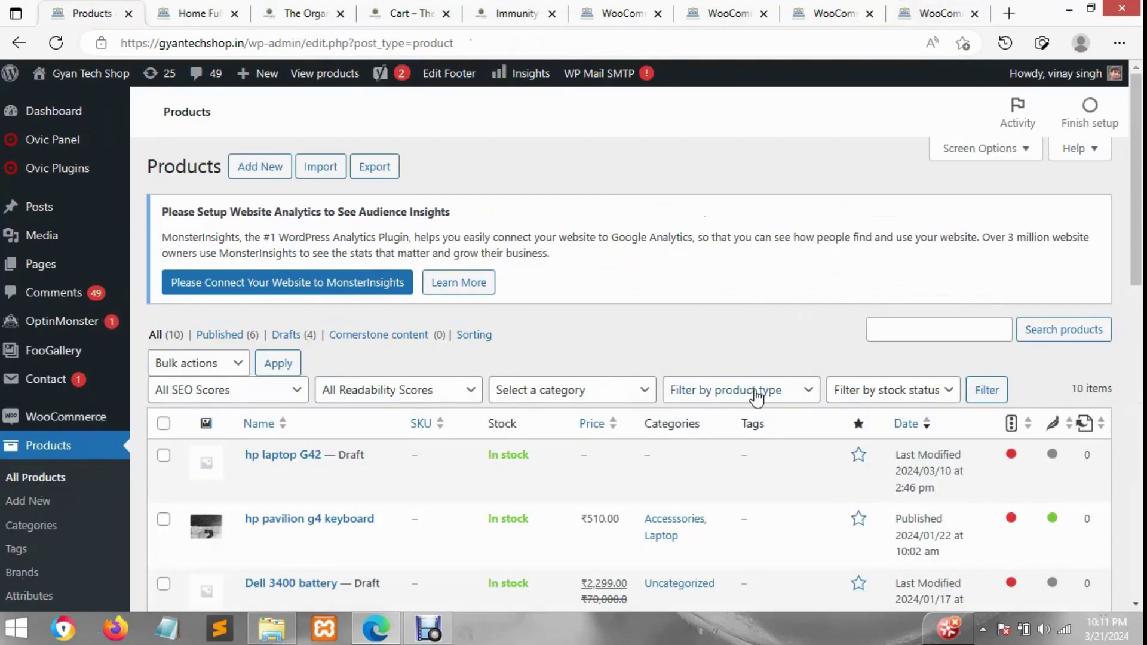
click(919, 7)
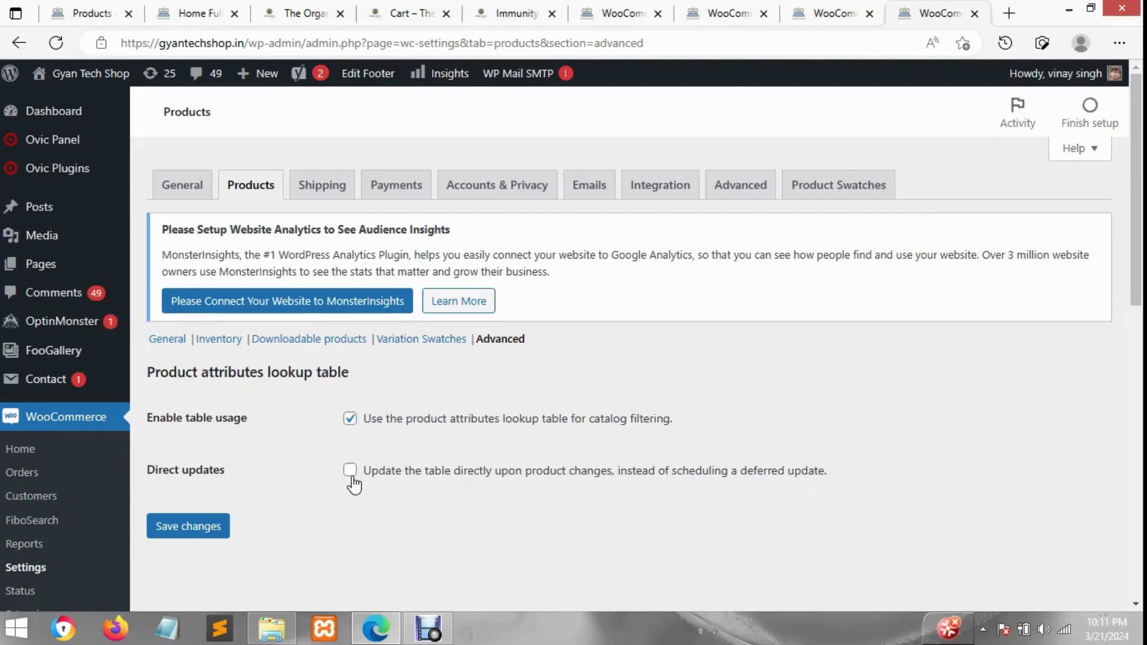
click(119, 9)
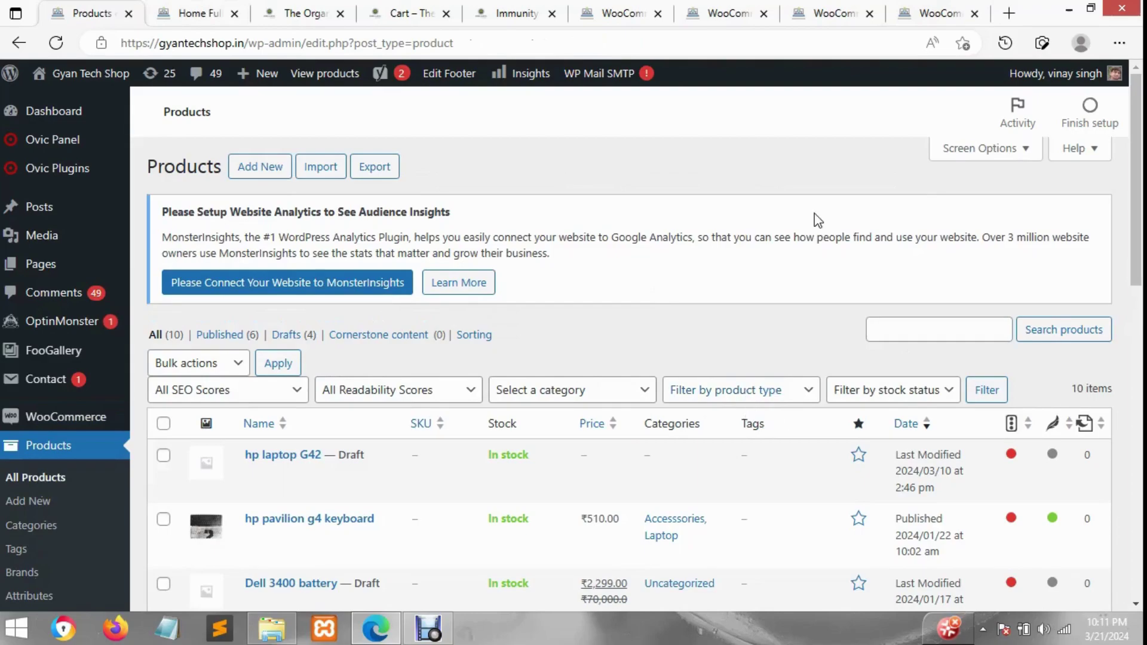
click(937, 13)
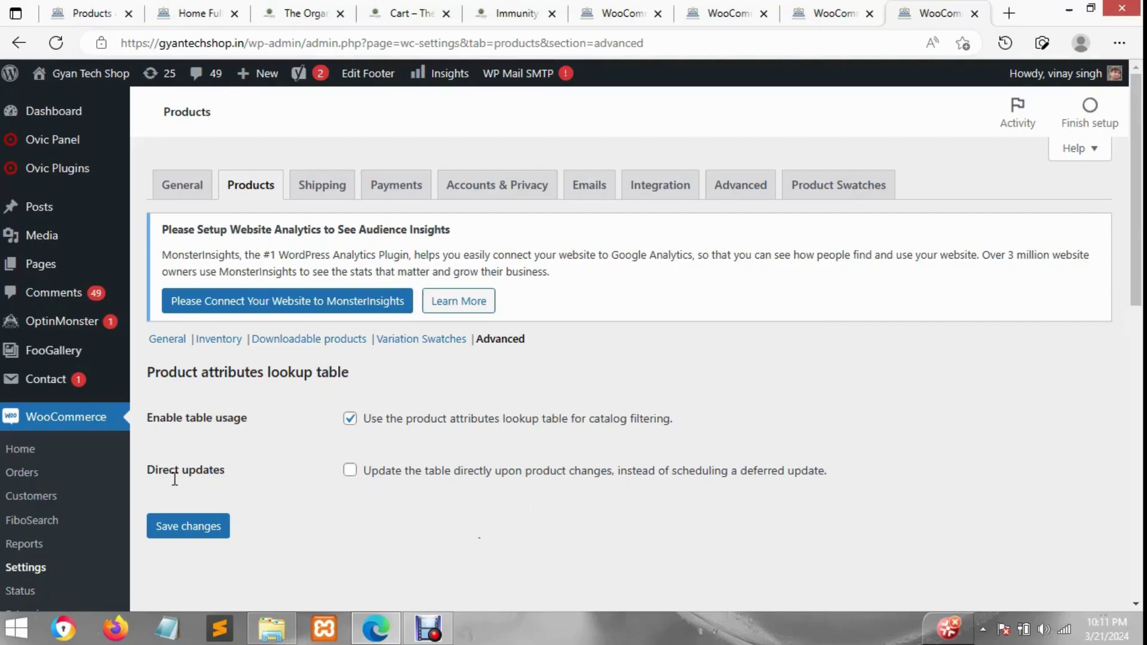
scroll(138, 502, down, 3)
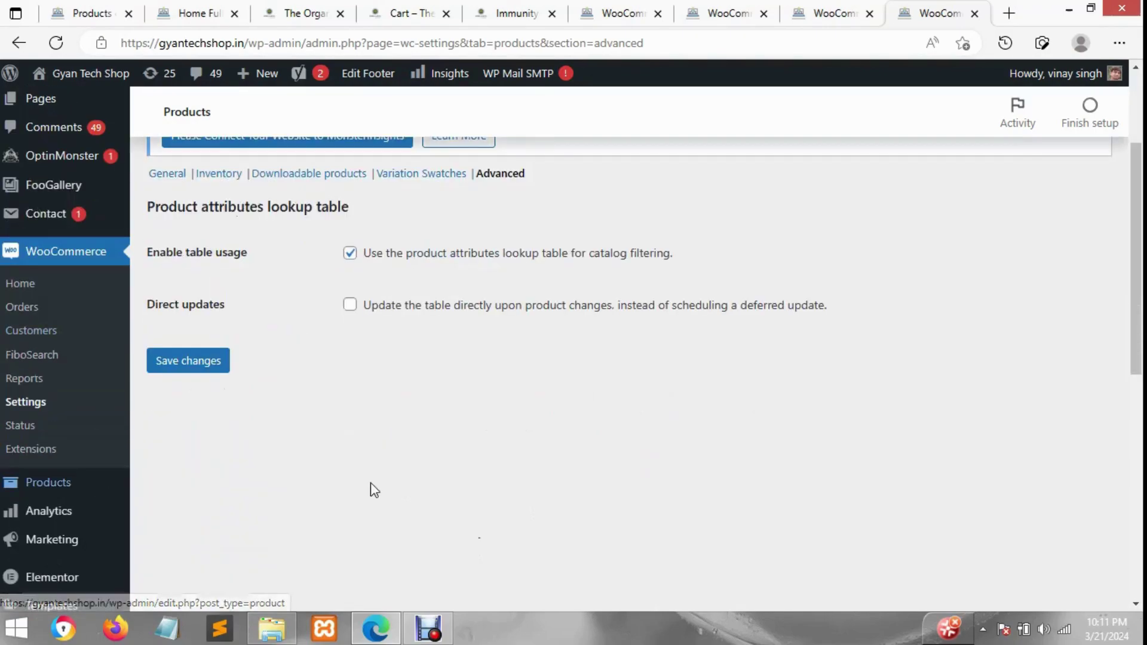
scroll(863, 353, up, 3)
double_click(860, 257)
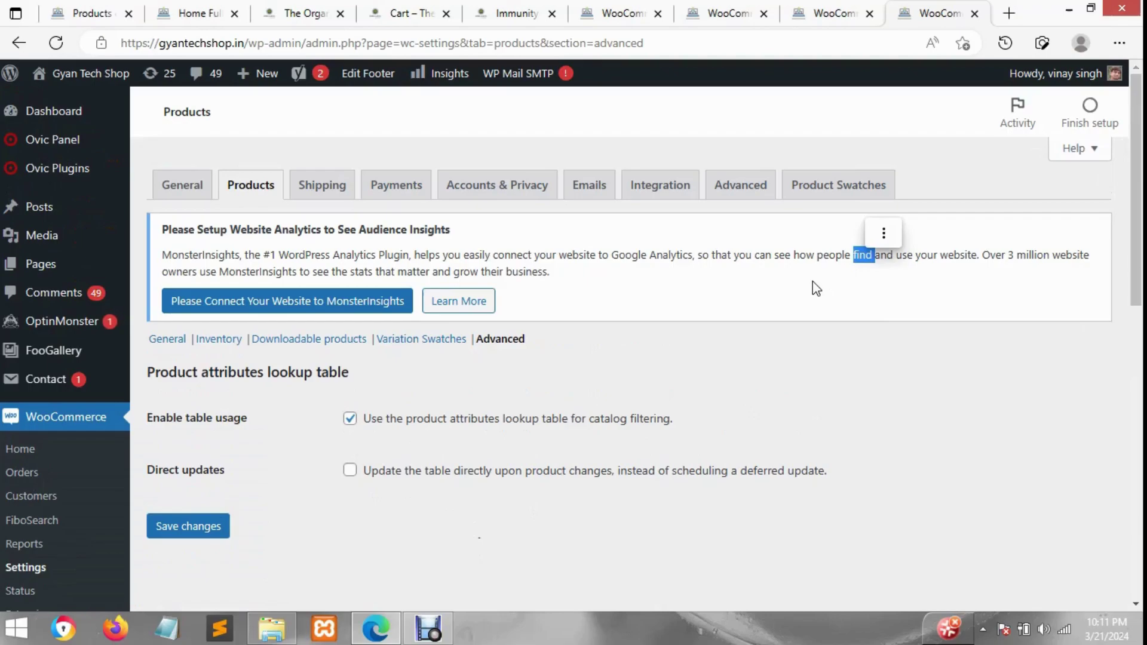
click(796, 281)
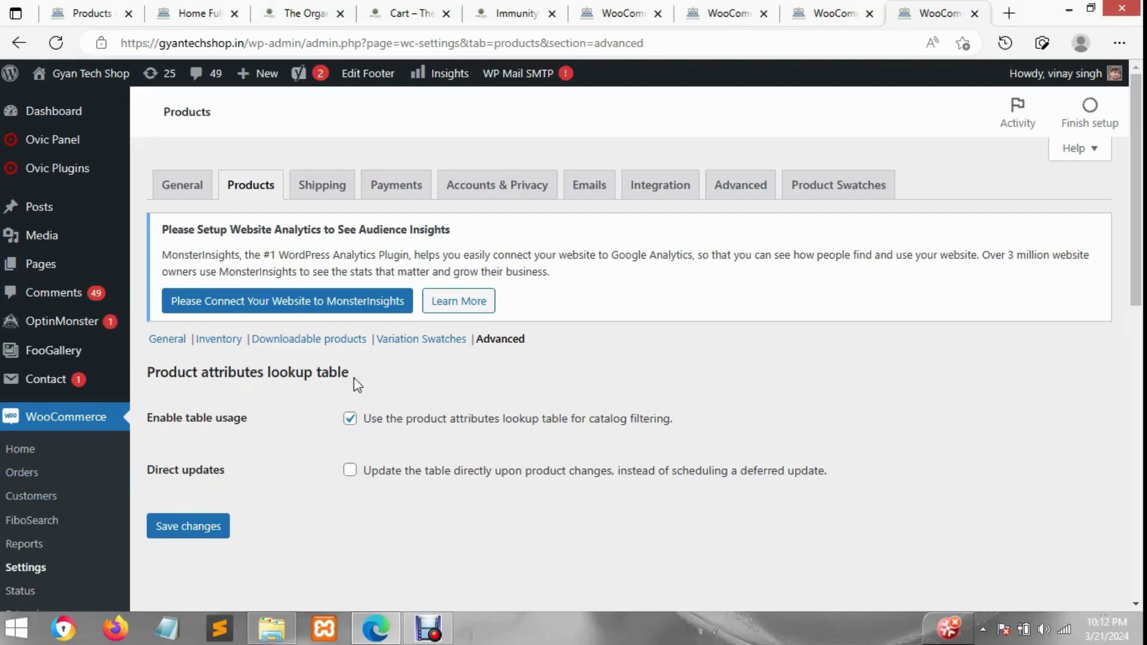
- Revisit the admin Products list, then review the Product attributes lookup table section in the Advanced product settings
click(186, 12)
click(99, 12)
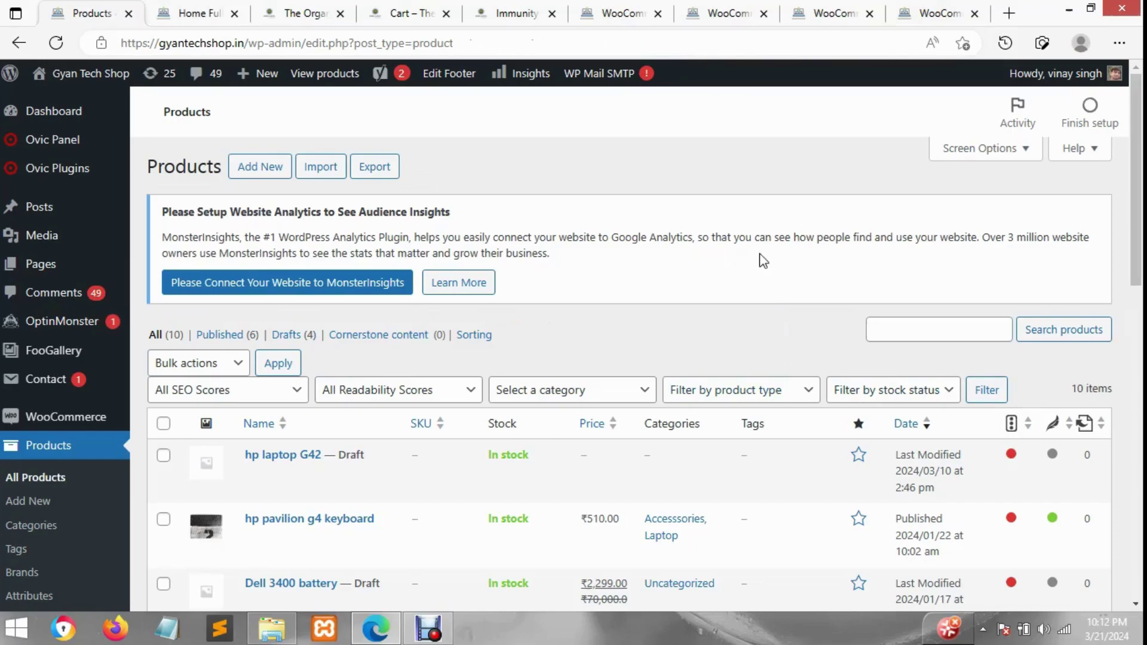
click(930, 11)
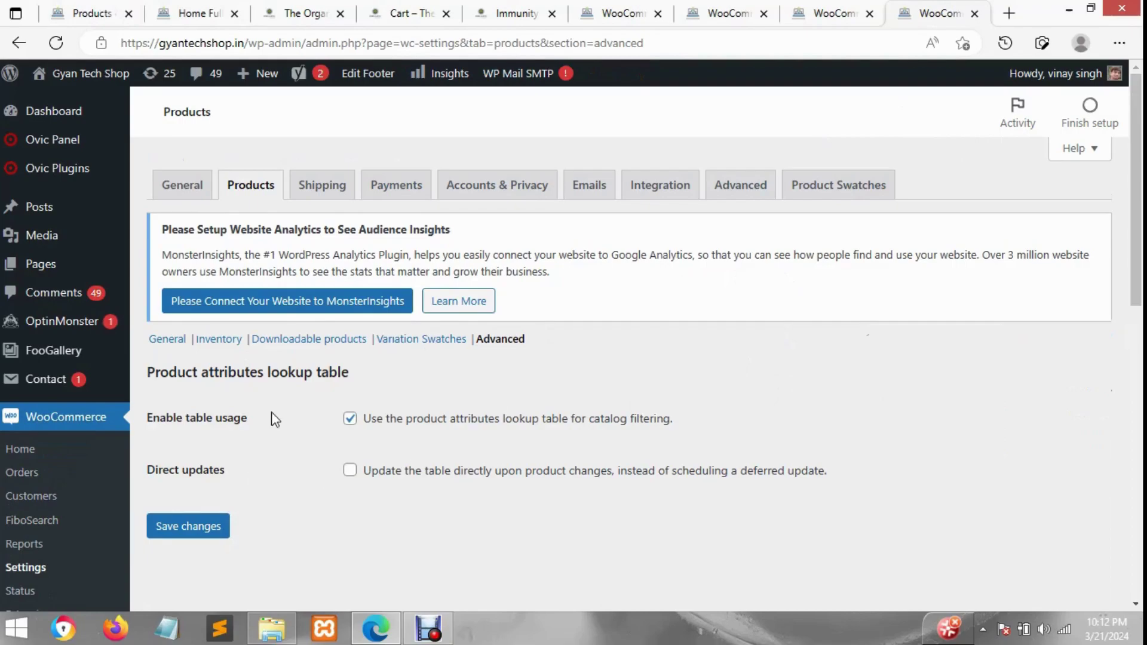
drag(161, 373, 331, 372)
click(246, 414)
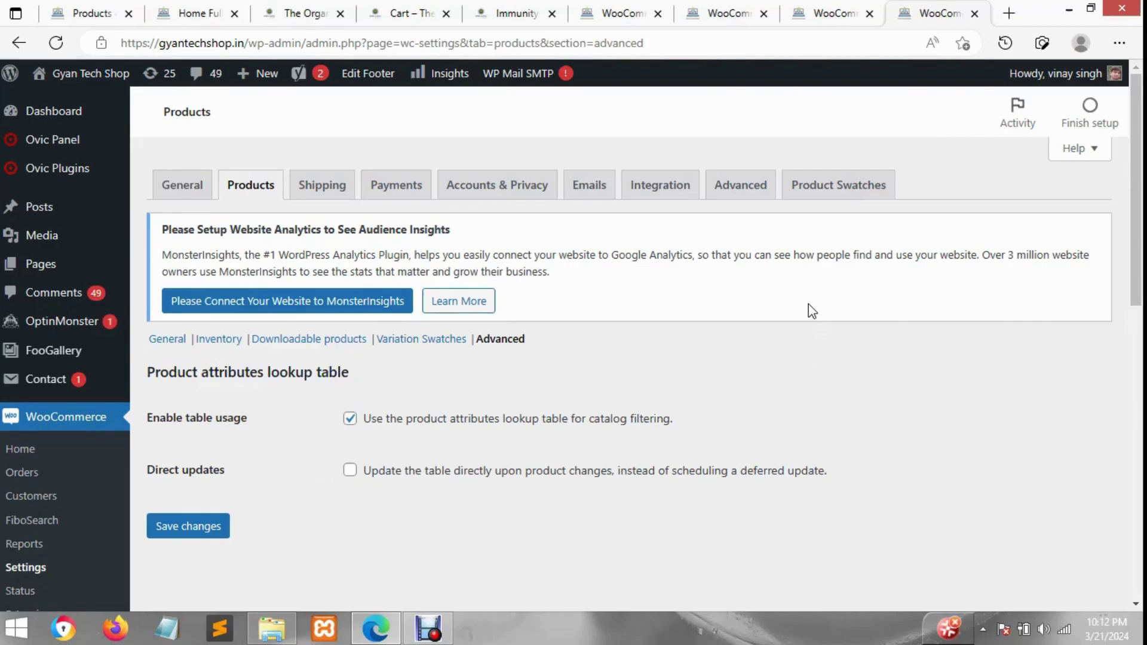